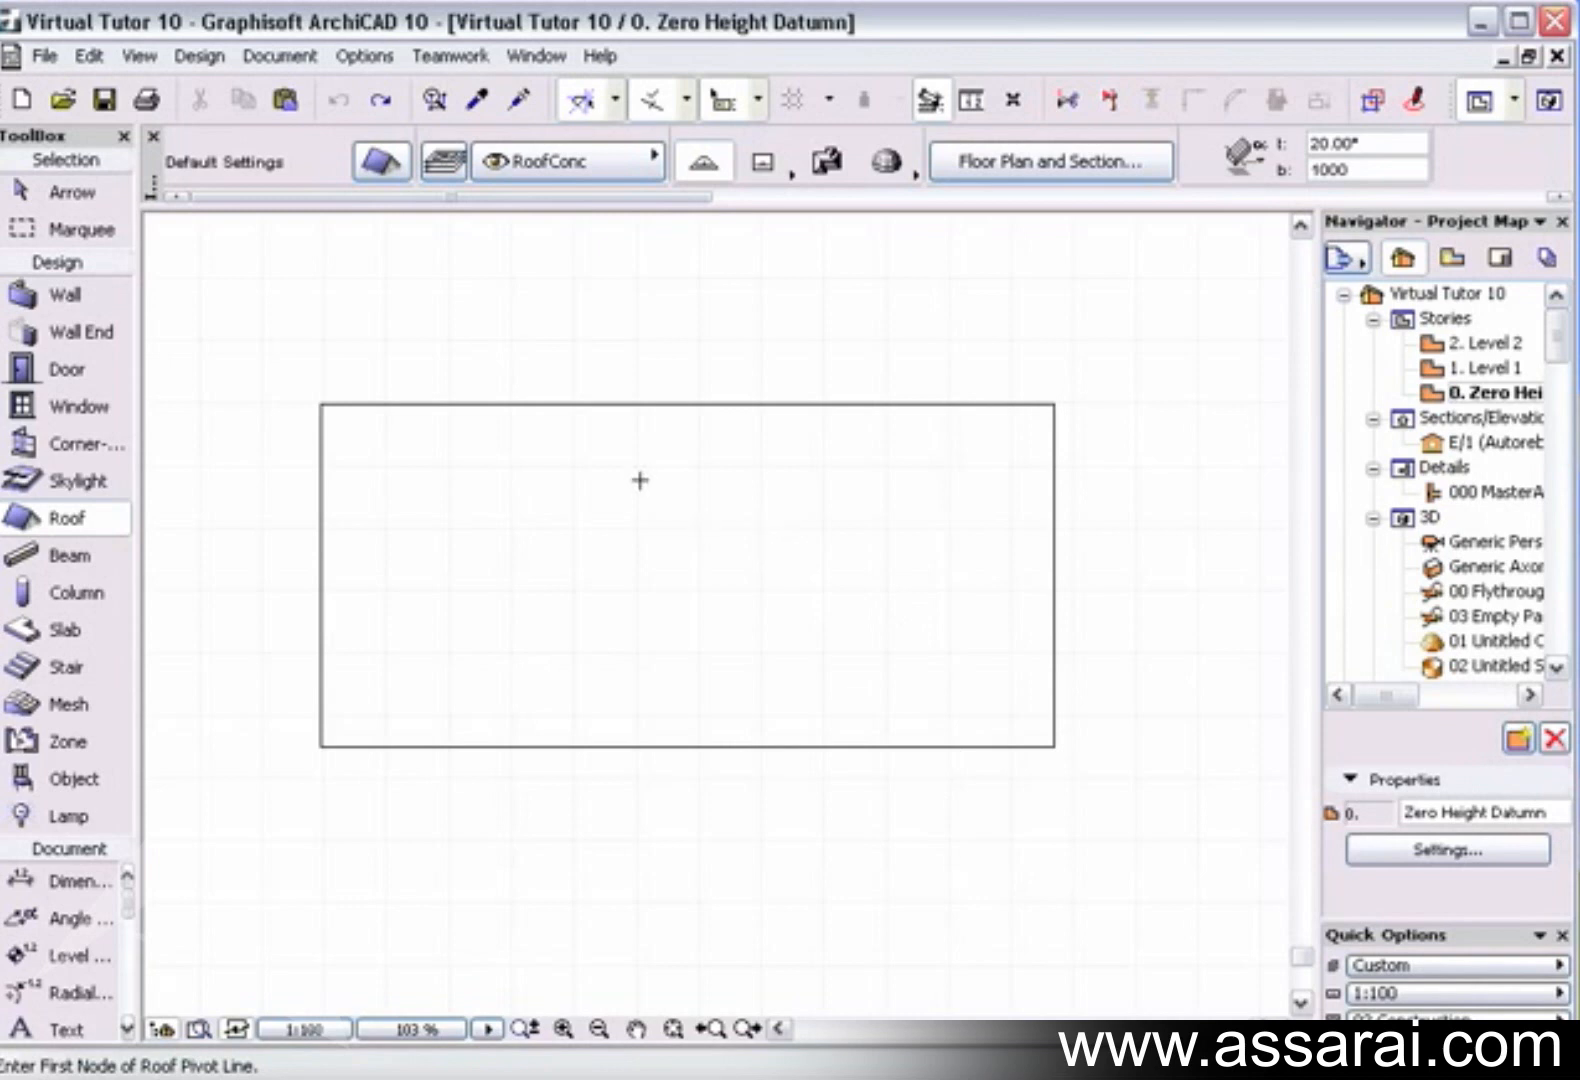
Switch the Roof tool to PolyRoof and bring up its settings for the rectangle outline
left_click(825, 163)
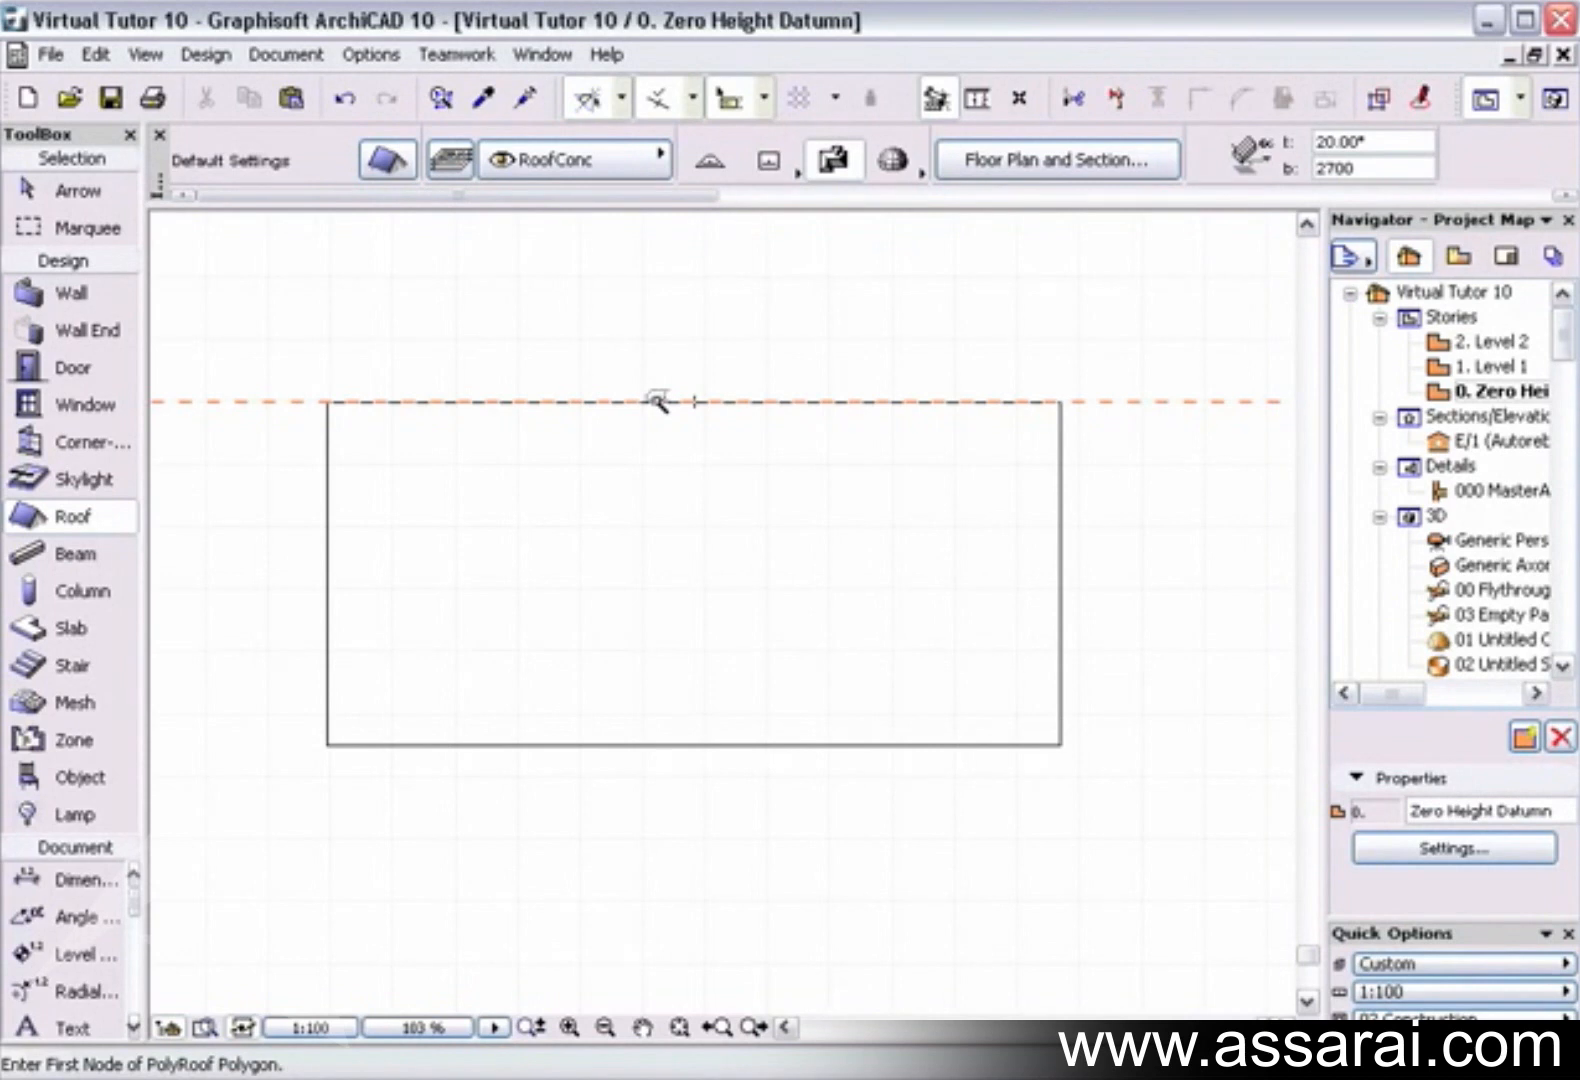
double_click(658, 402)
type("25")
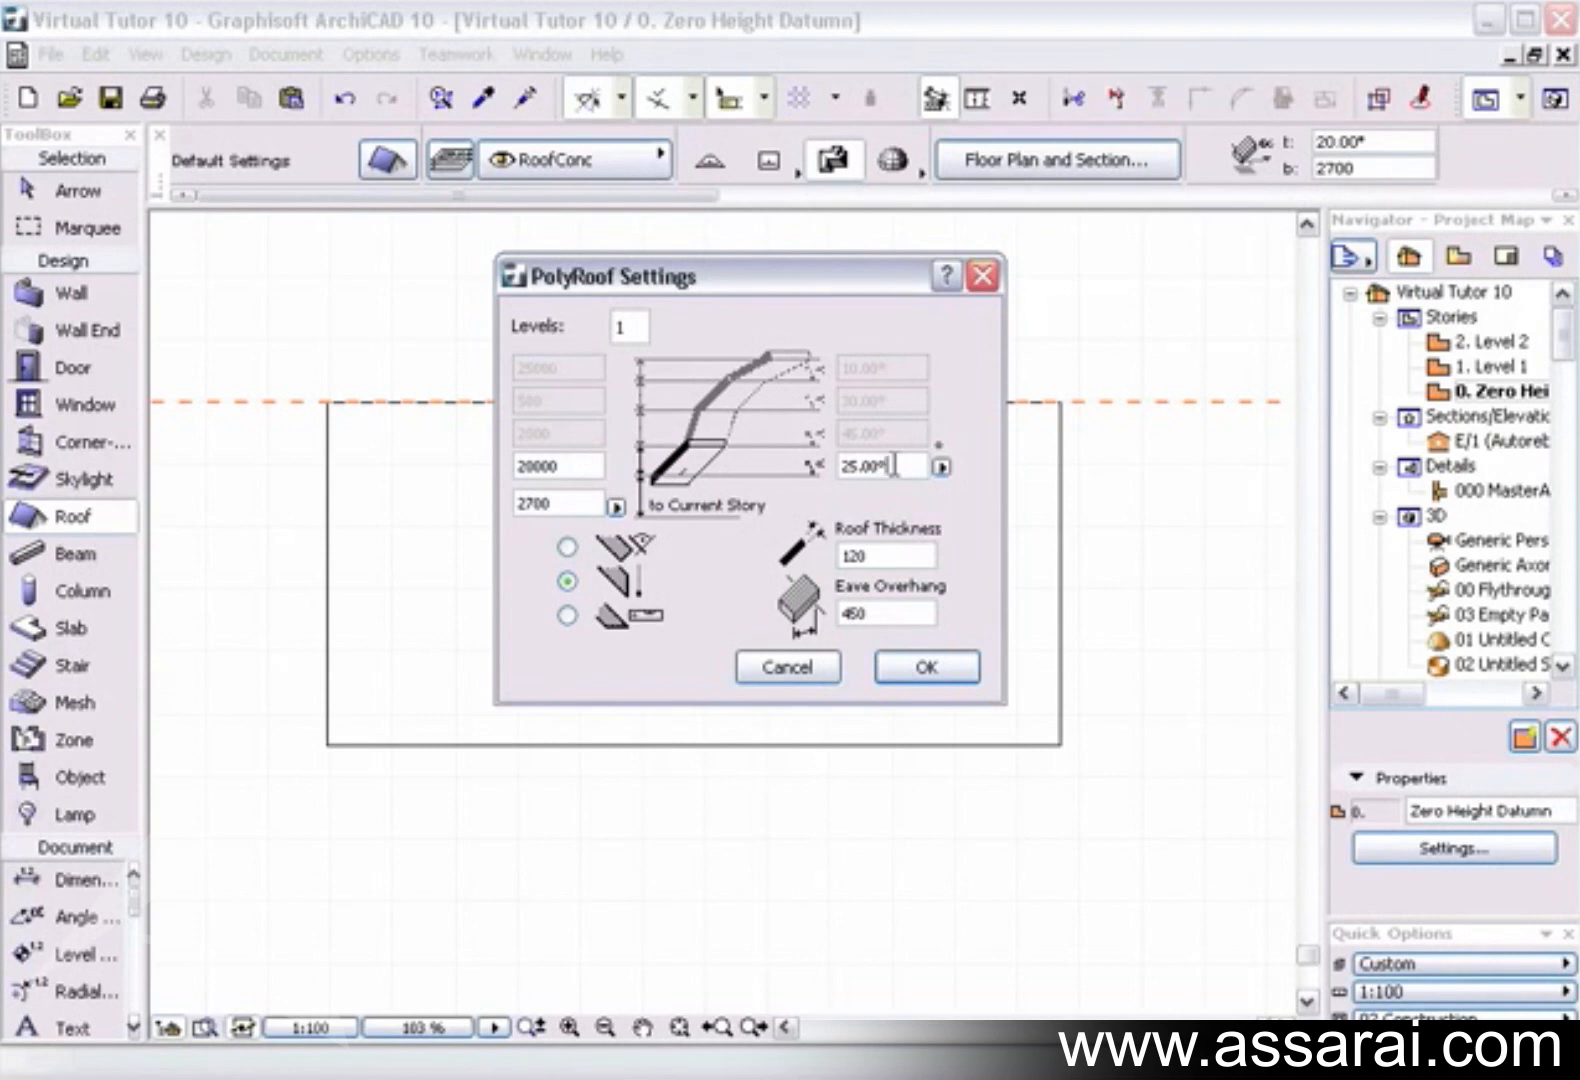
Generate a one-level 25° hipped roof with 120 thickness and 450 eave overhang over the rectangle
left_click(588, 507)
left_click(891, 614)
left_click(908, 555)
left_click(927, 667)
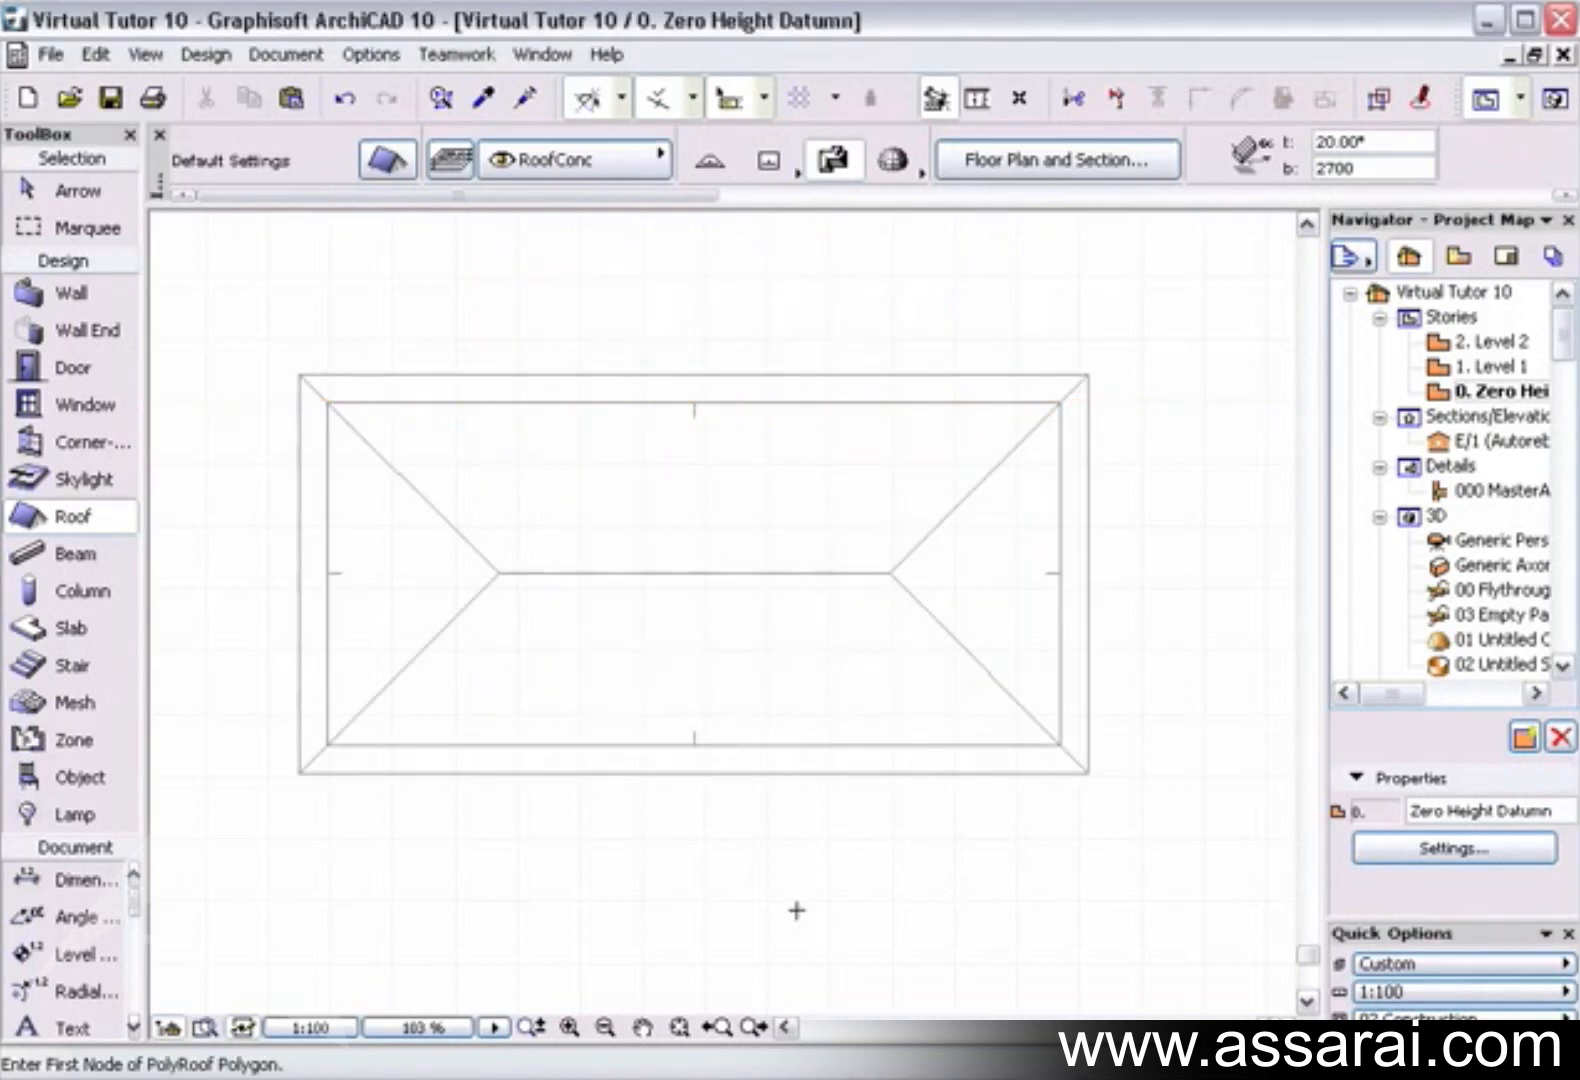
left_click(758, 1027)
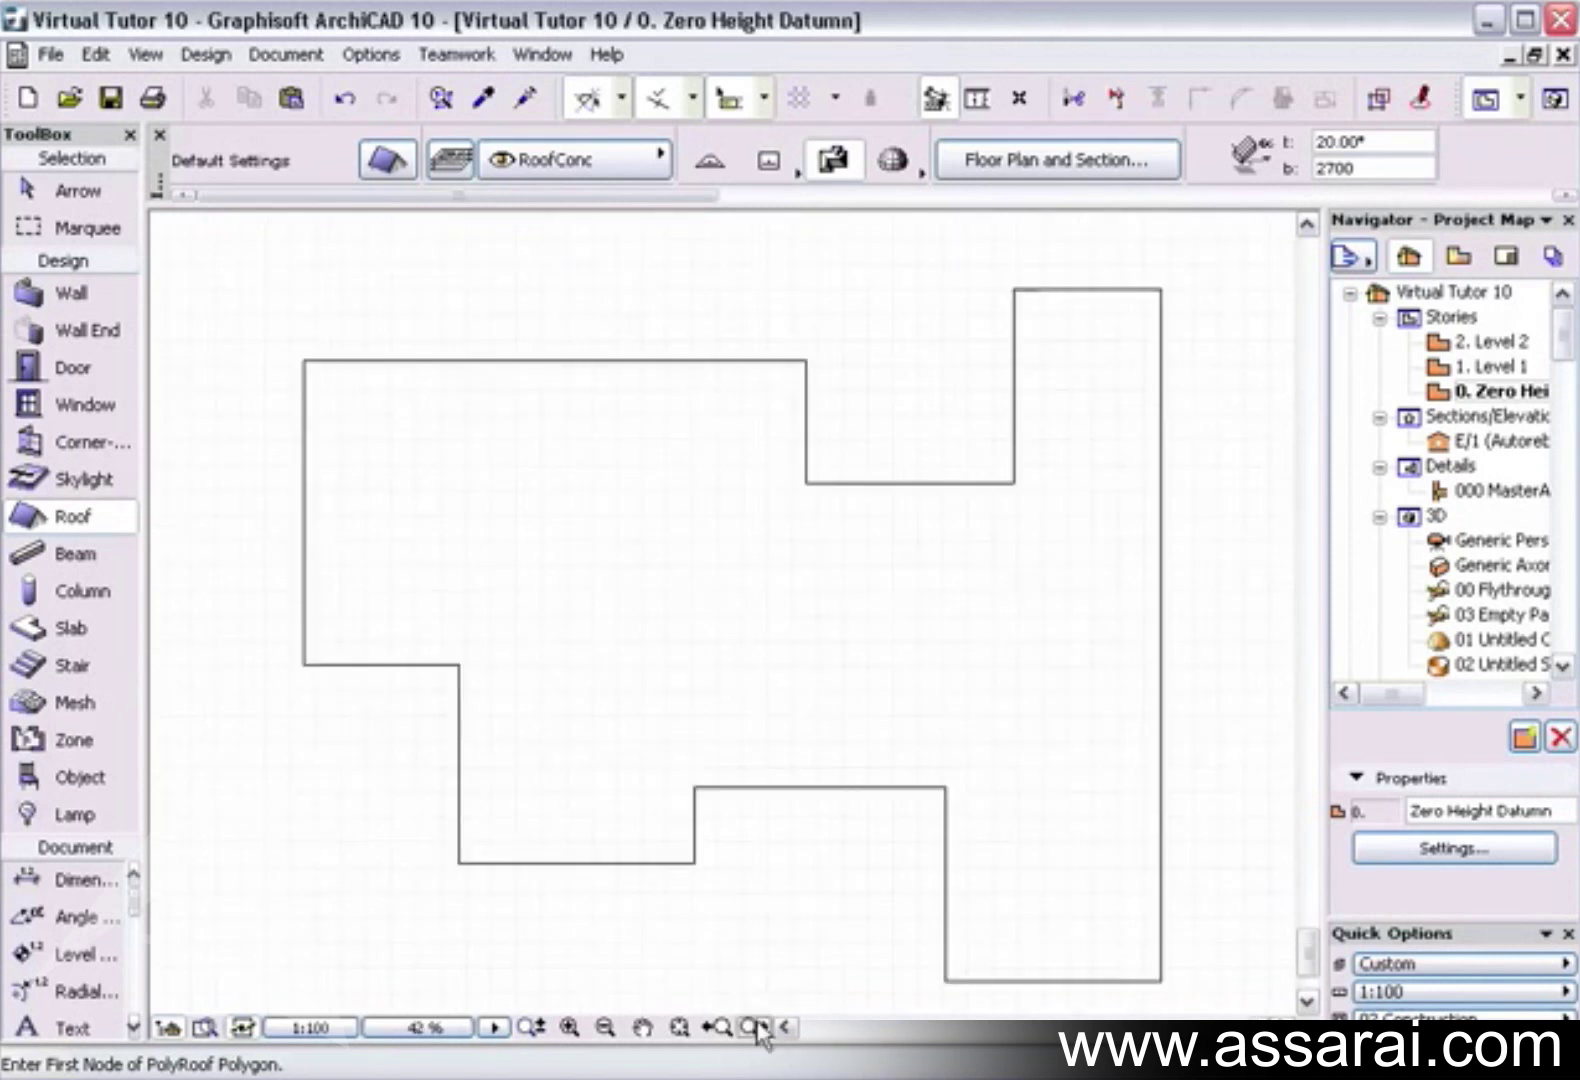
Build a hipped PolyRoof over the zigzag outline with a 1000 eave overhang
left_click(823, 792)
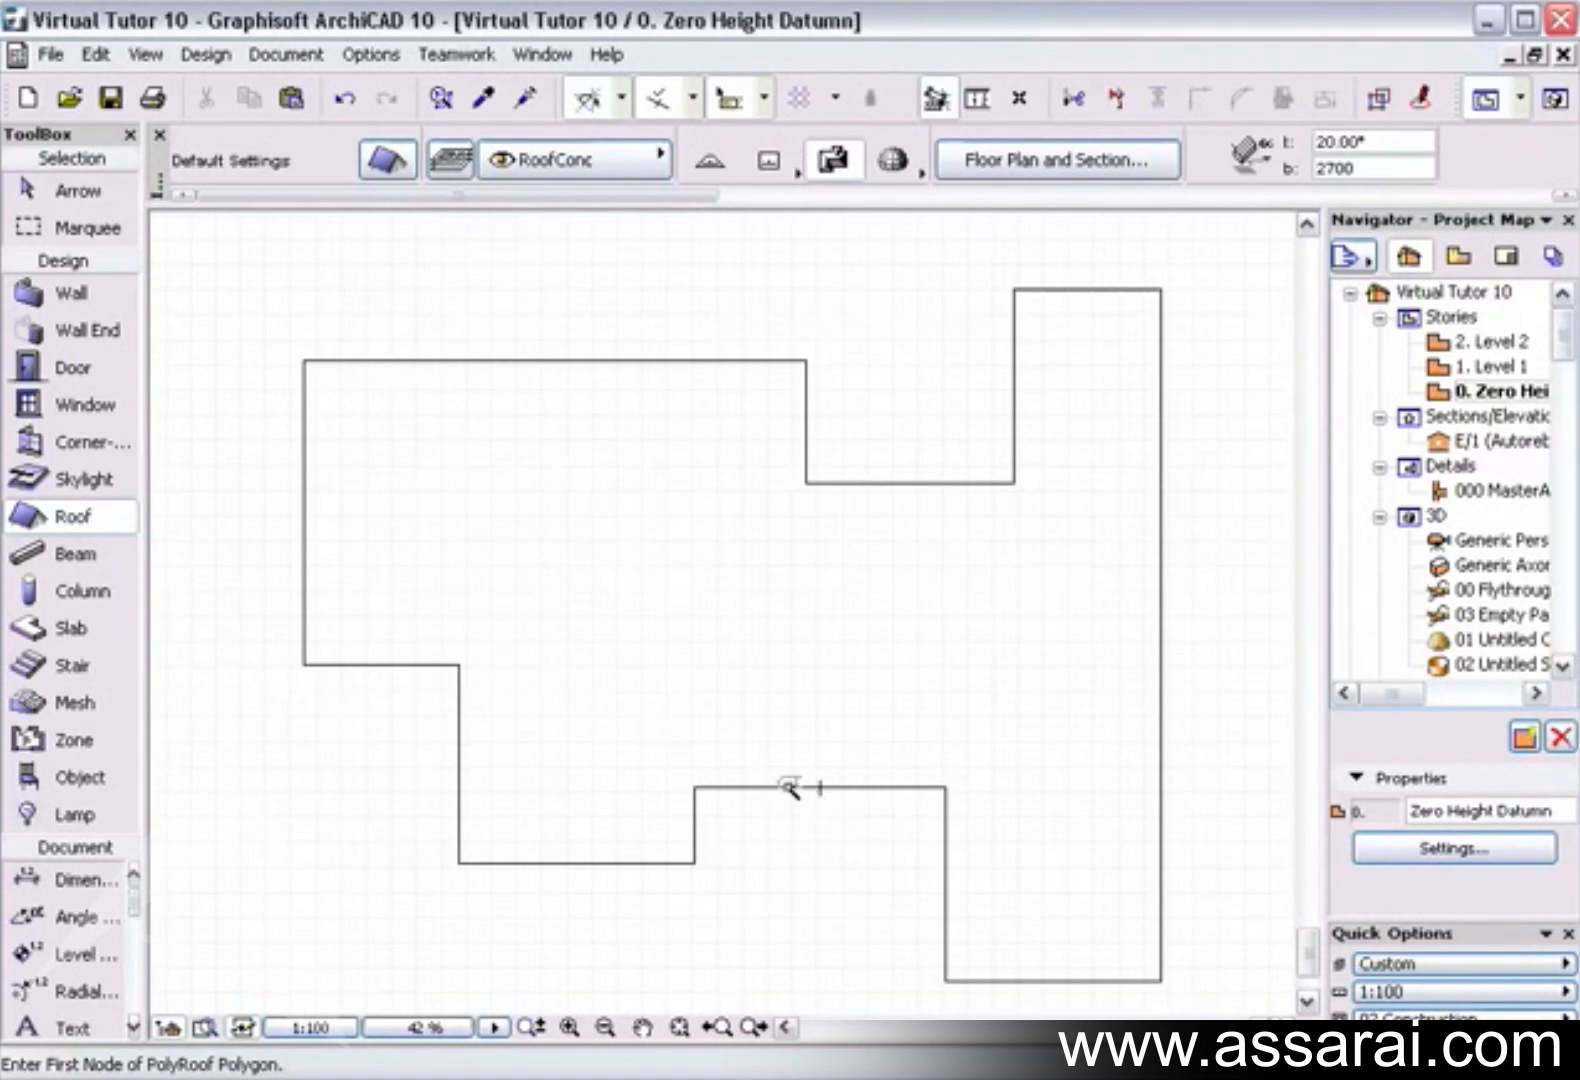
left_click(790, 787)
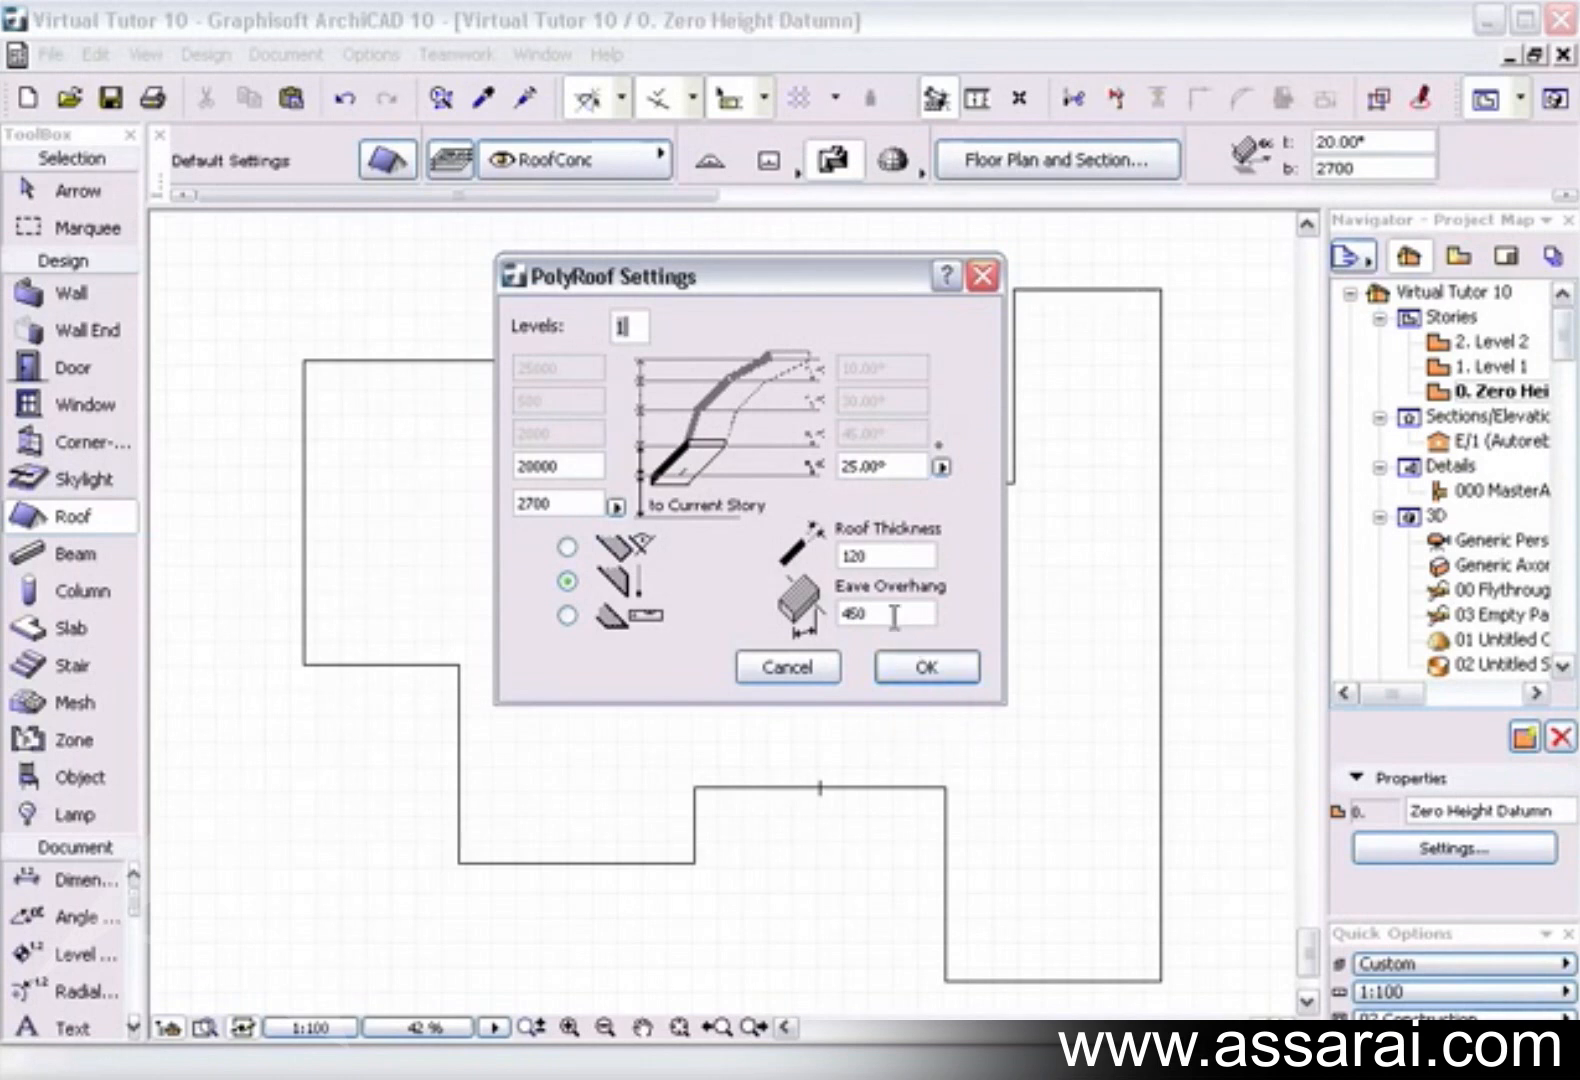
double_click(852, 613)
type("1000")
left_click(957, 667)
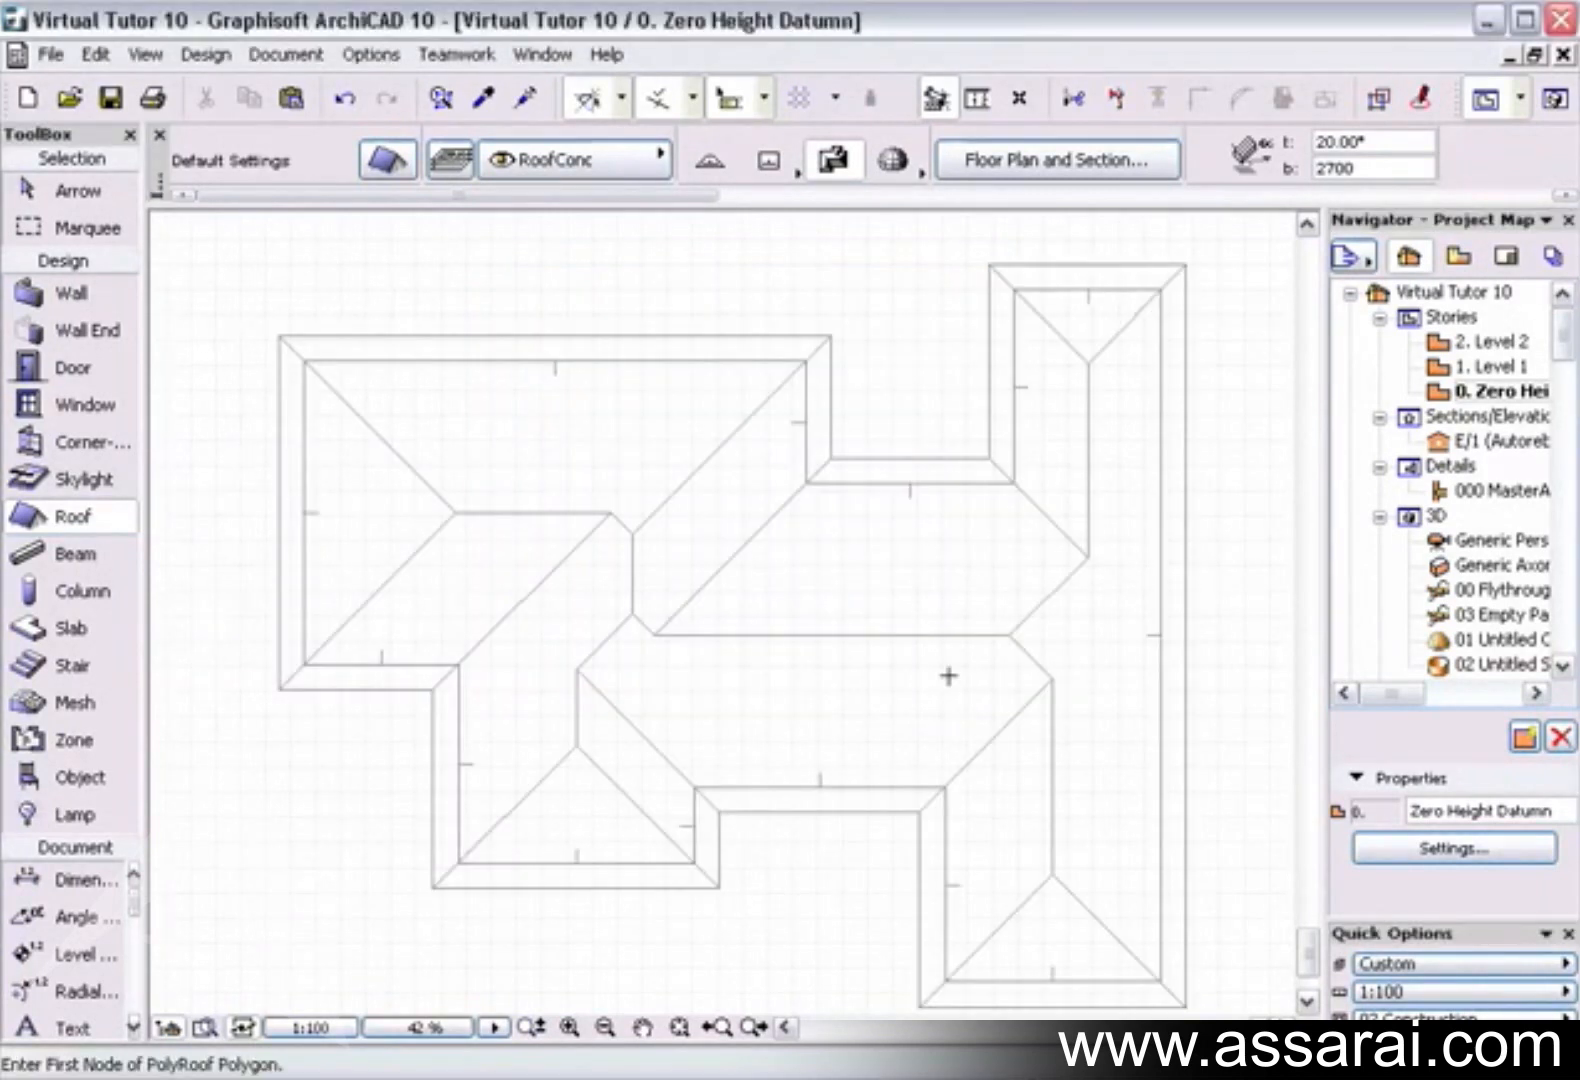
Build a 35° PolyRoof with 300 overhang over the curved freehand outline and show the roofs in 3D
left_click(755, 1027)
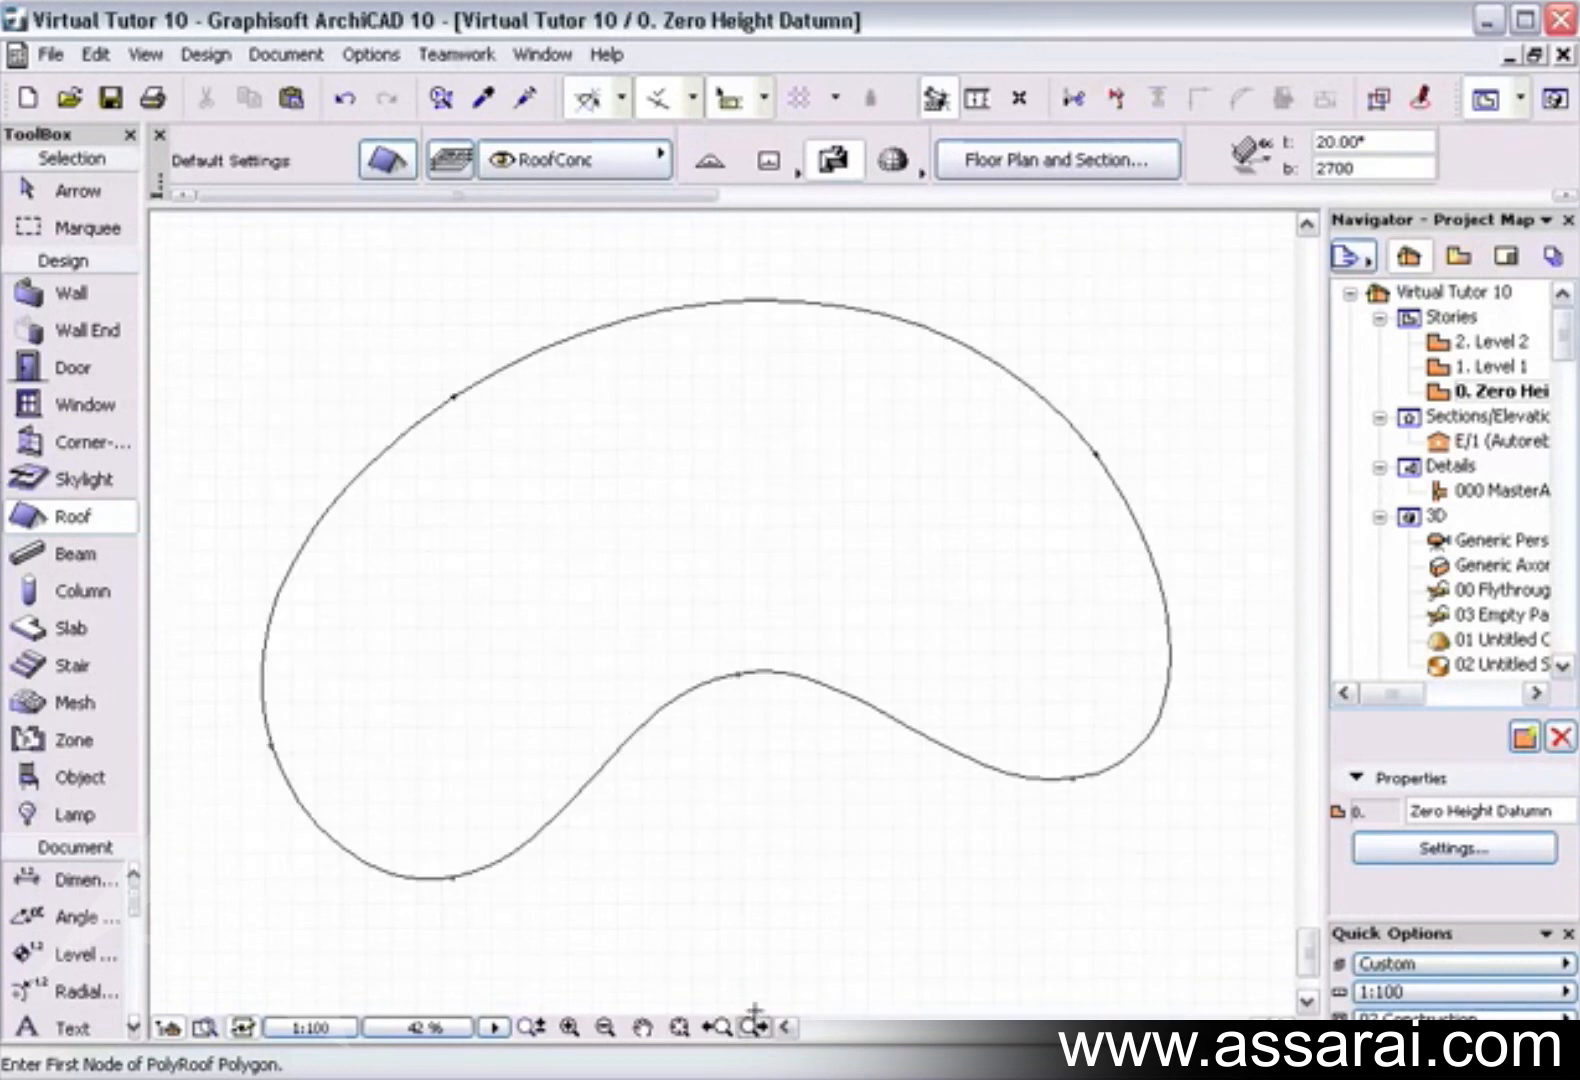
left_click(837, 692)
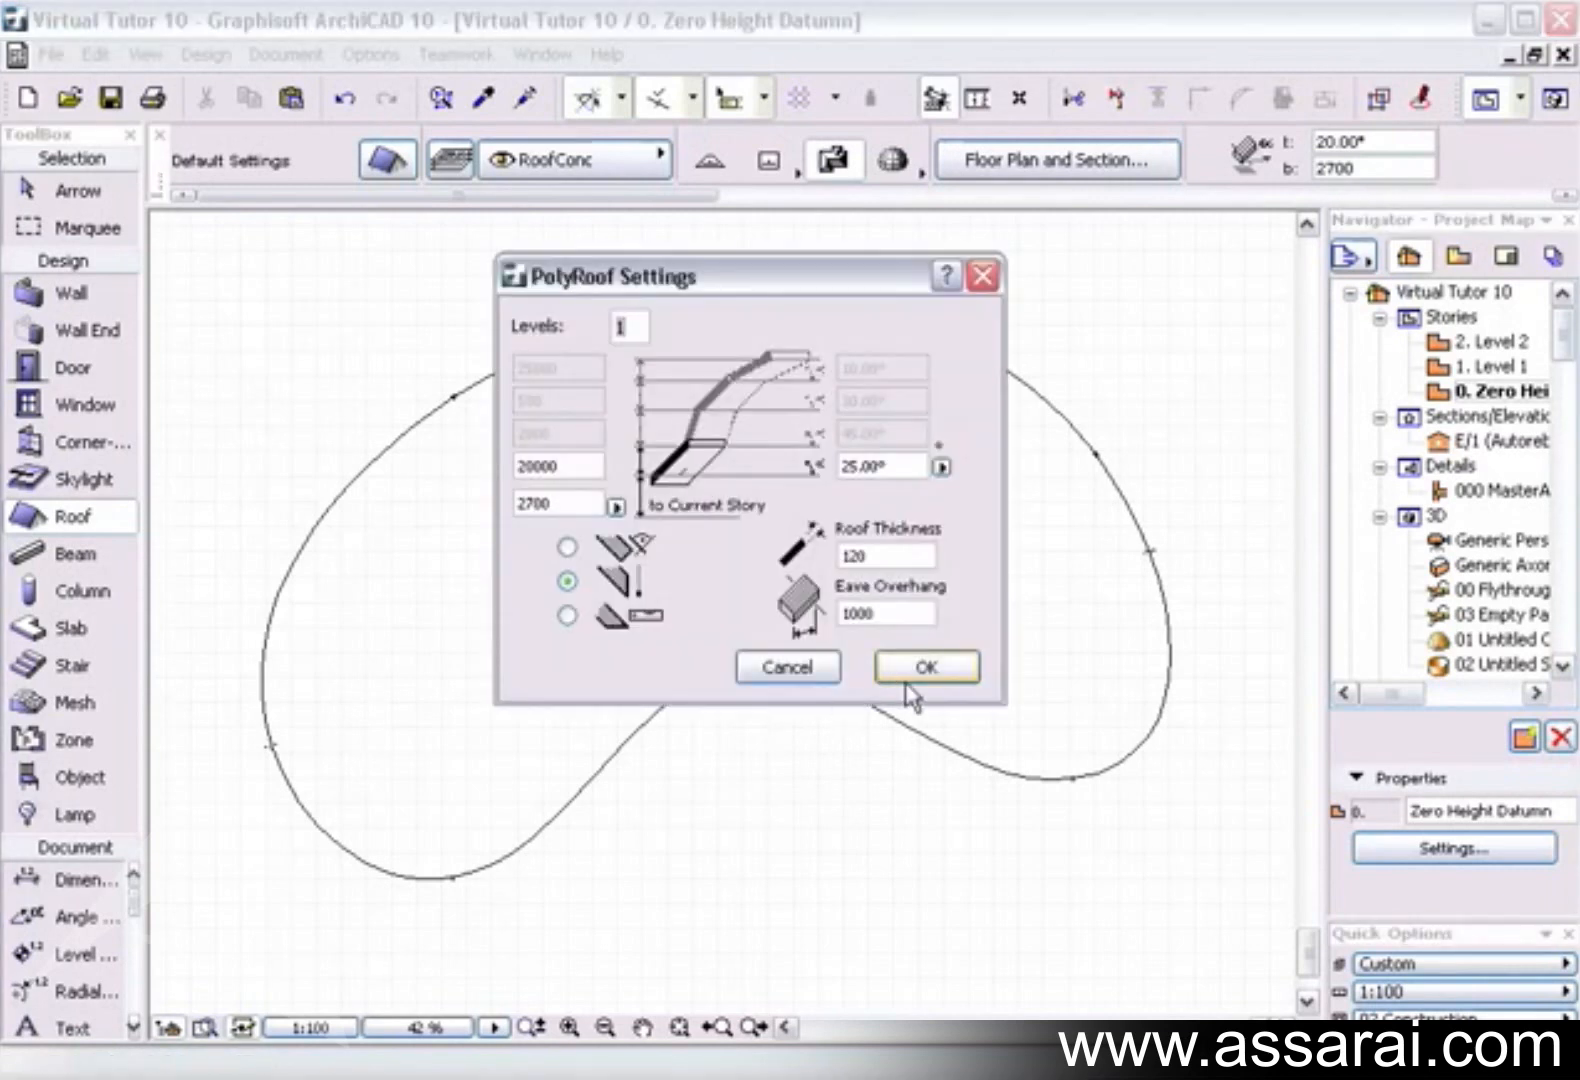
double_click(900, 614)
type("300")
type("3")
left_click(920, 671)
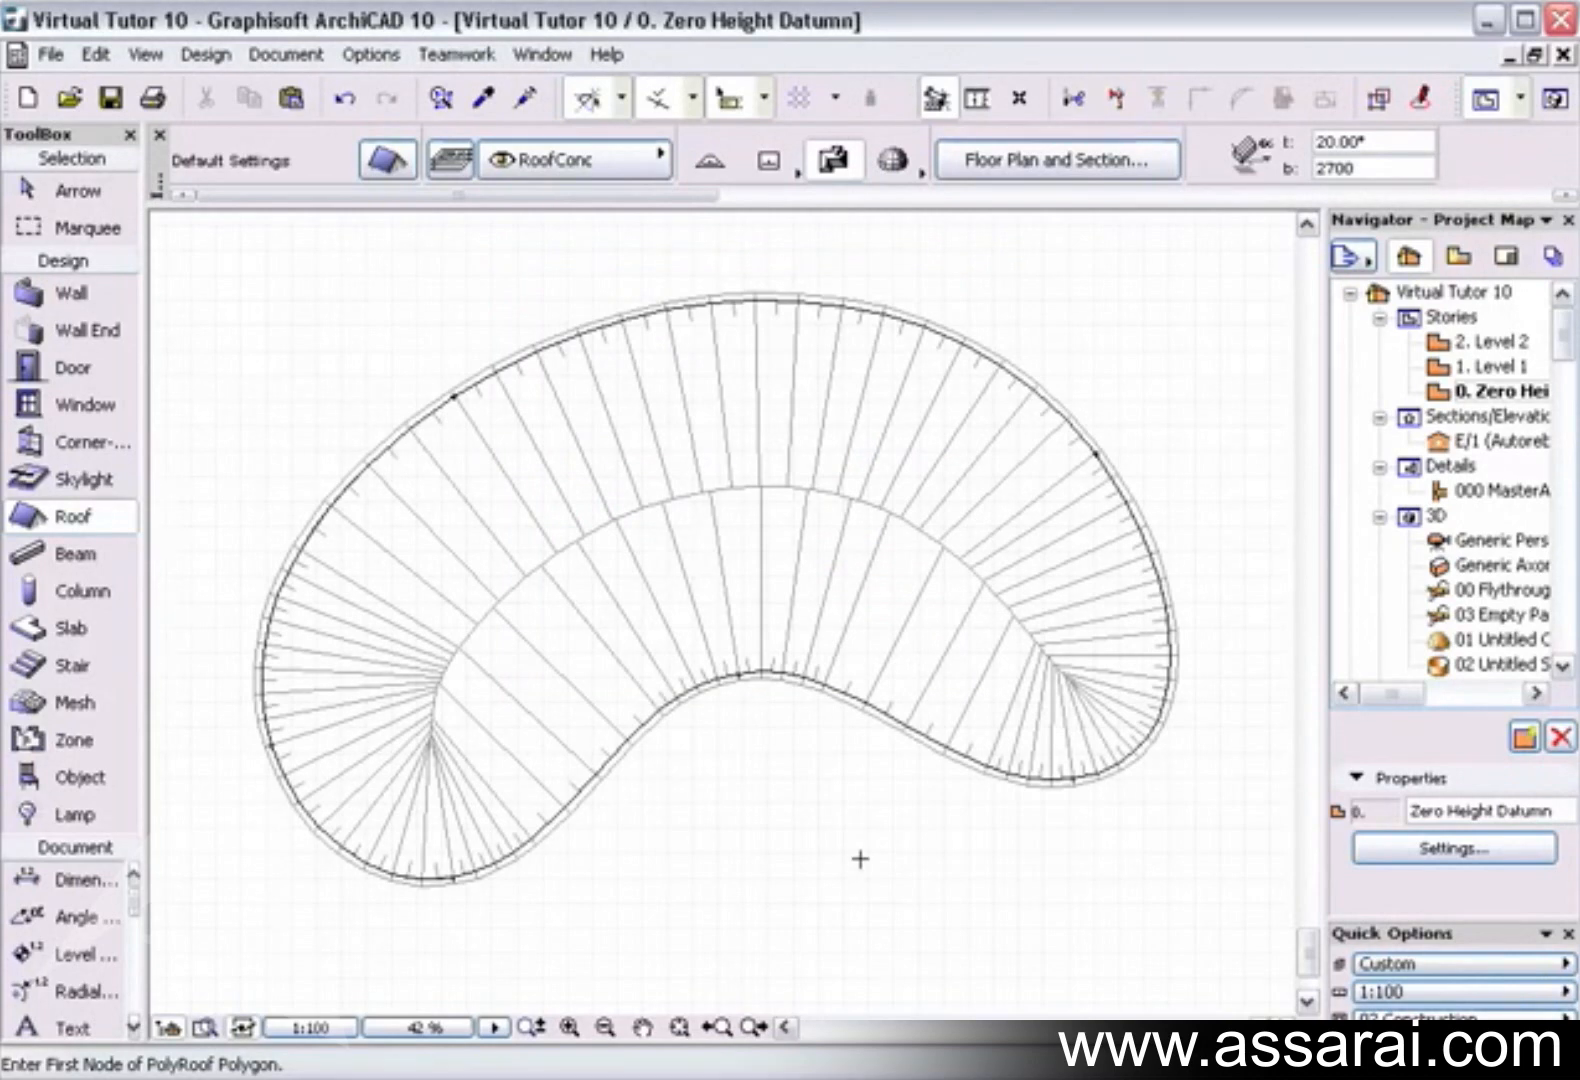
key("F3")
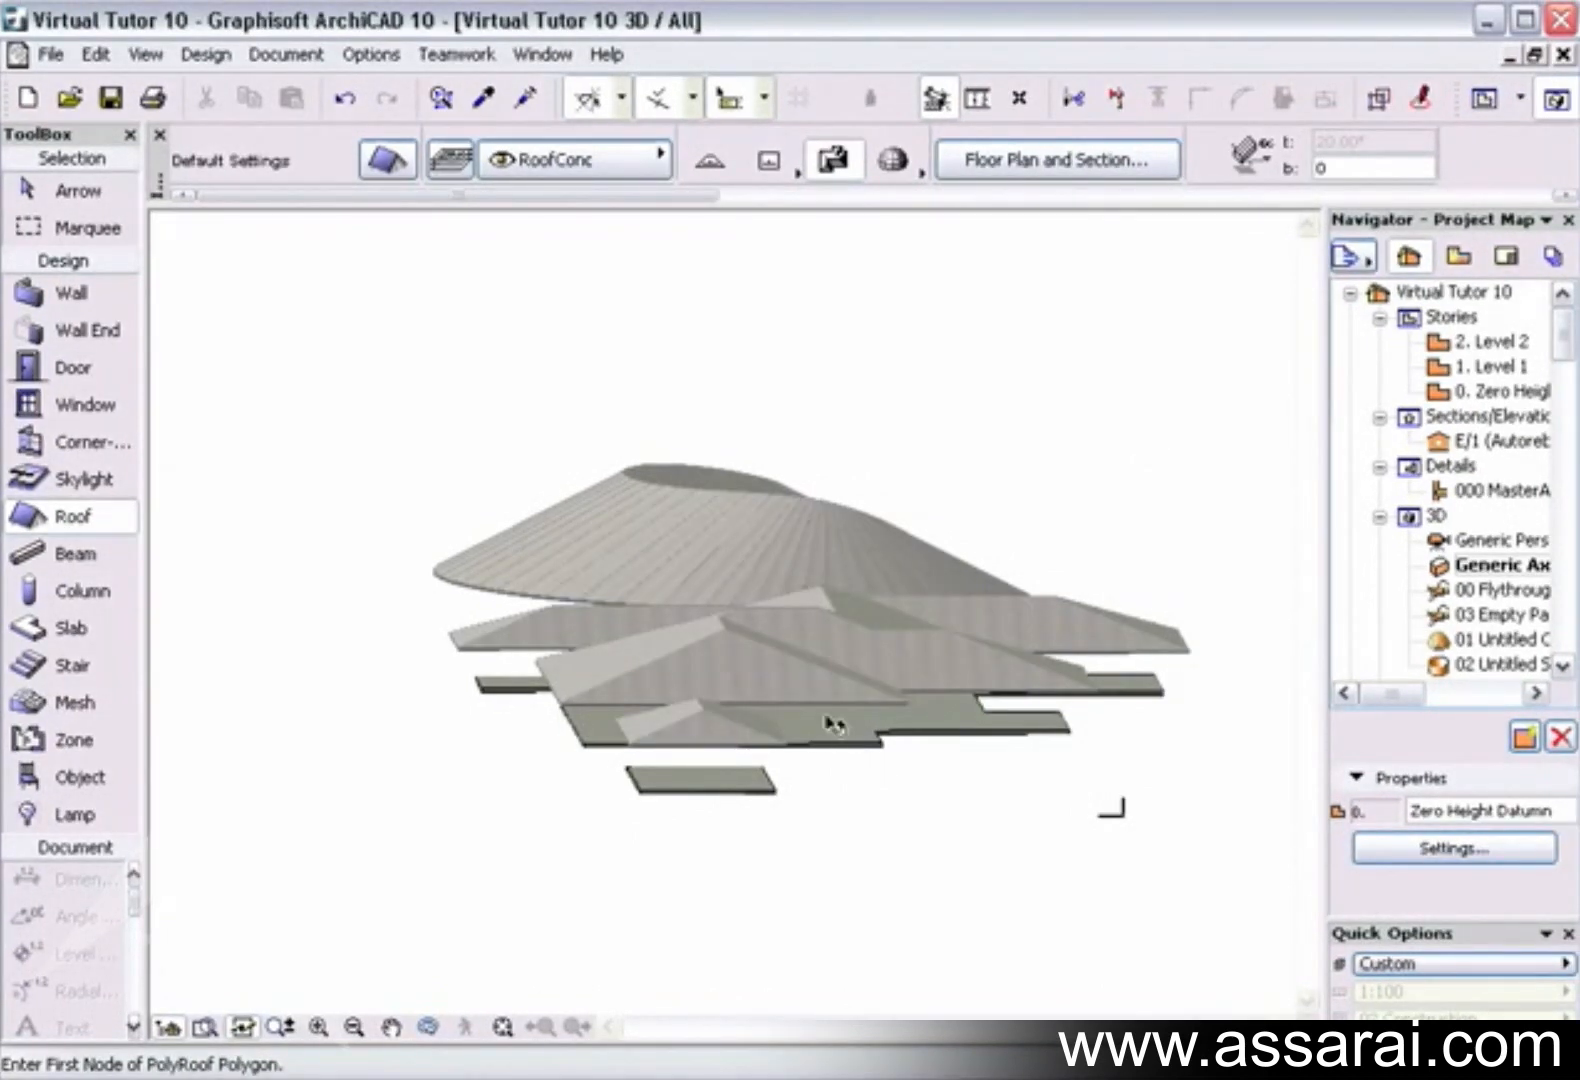
Orbit in on the roof model and select a hip roof plane
left_click(821, 723)
key("Escape")
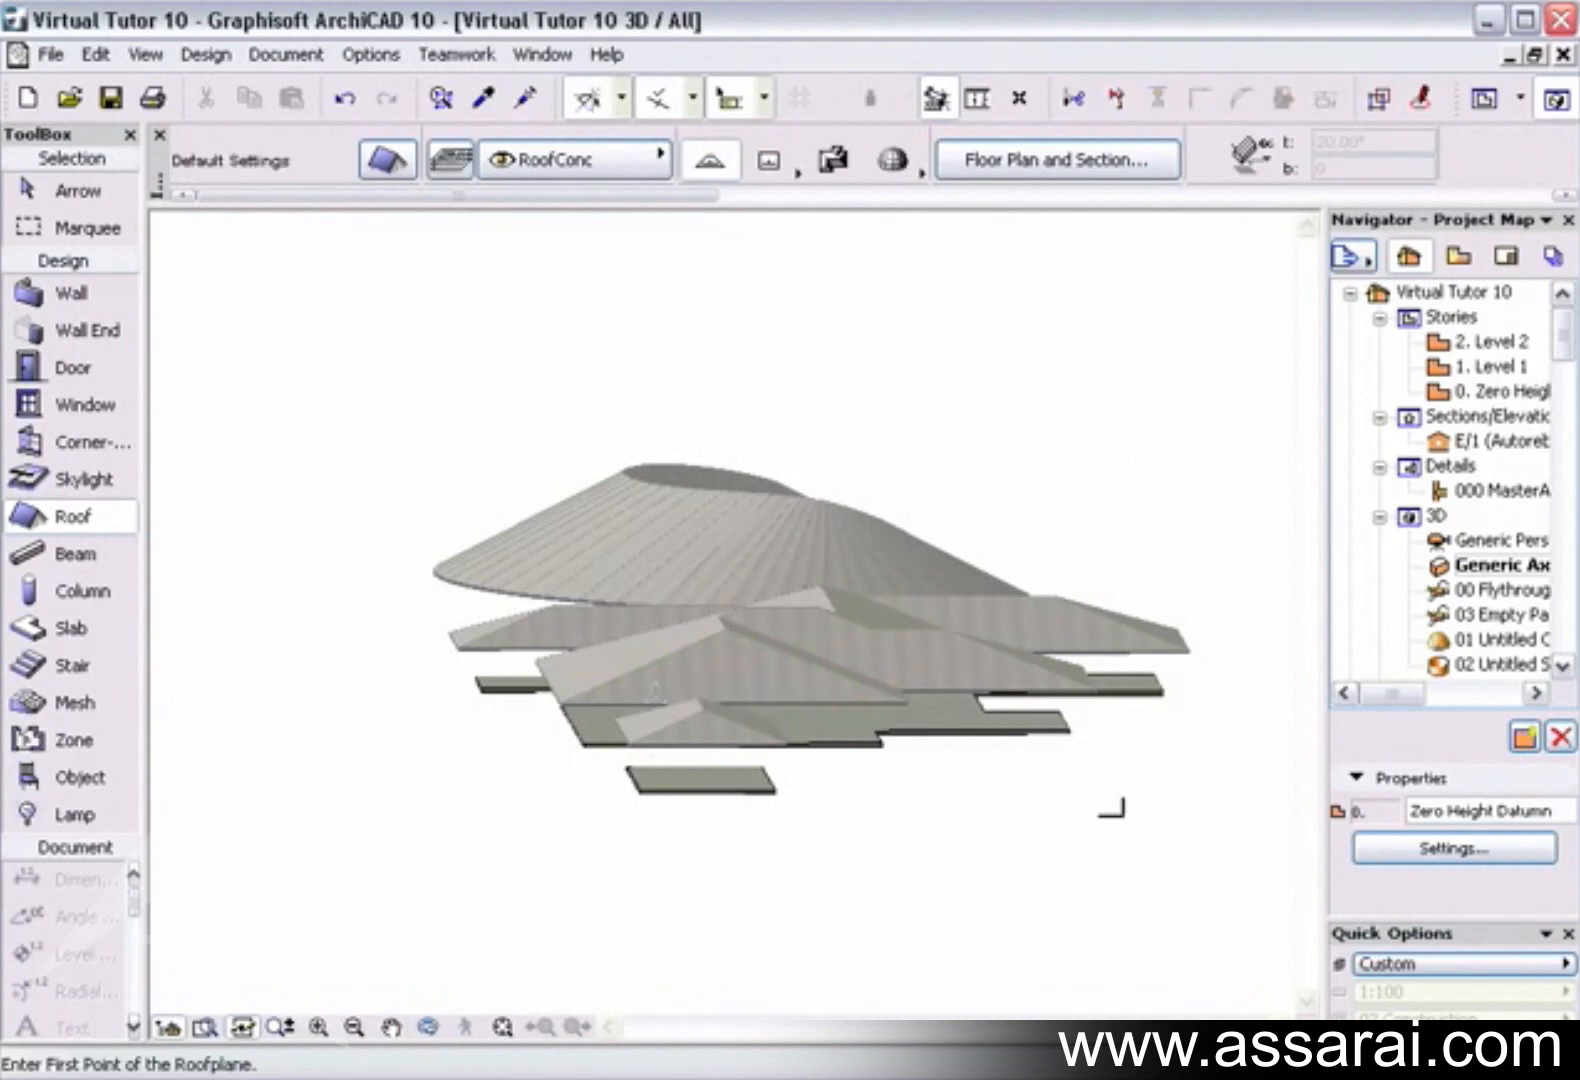
mouse_move(672, 673)
middle_mouse_down("shift")
mouse_move(968, 719)
mouse_move(786, 712)
mouse_move(796, 667)
middle_mouse_up("shift")
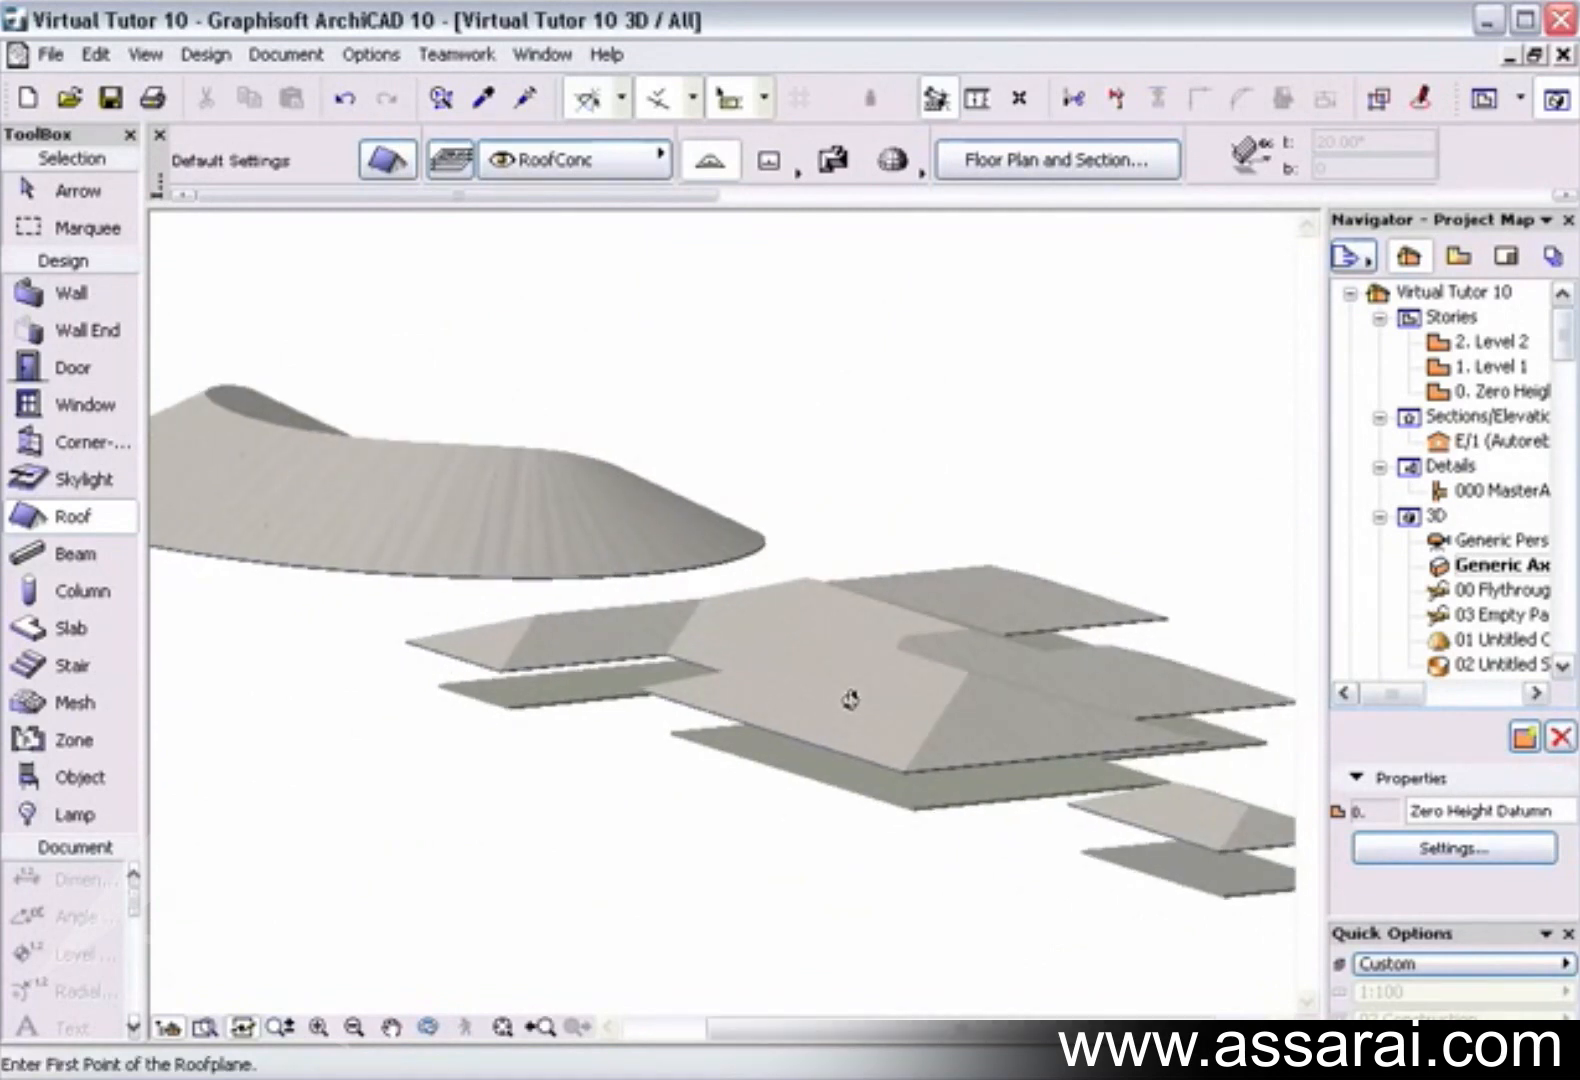
left_click(74, 190)
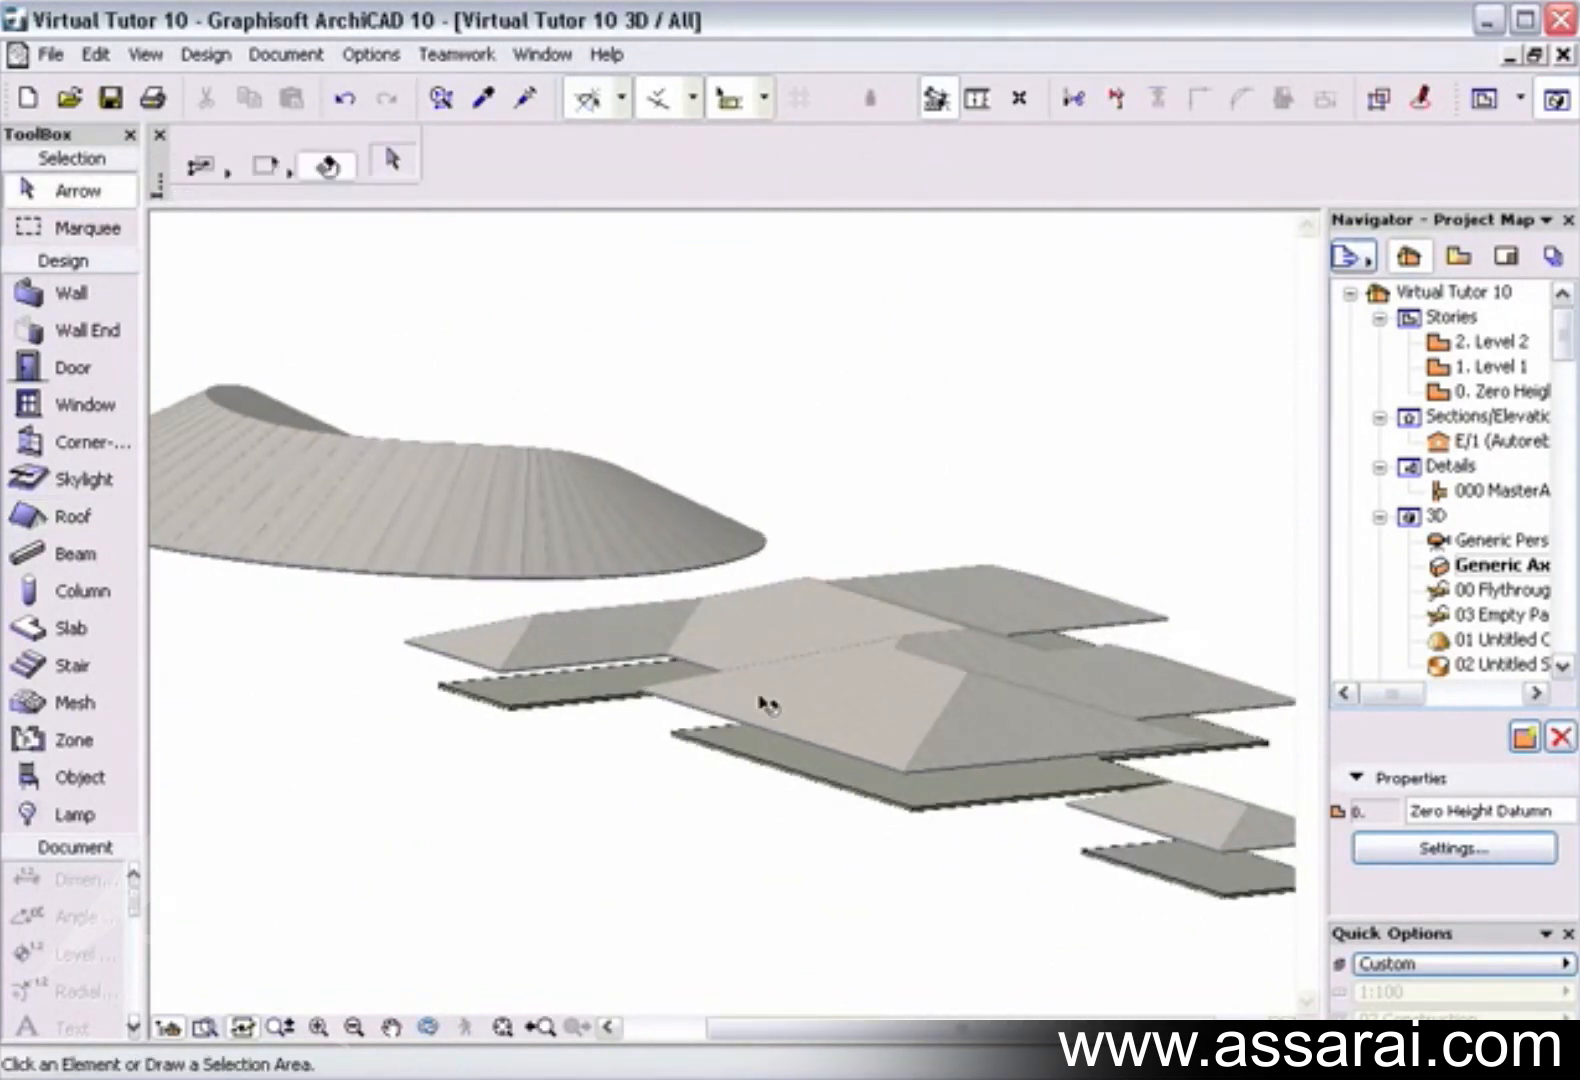
left_click(802, 735)
Offset the selected roof plane's edge outward and curve its straight edge into an arc
left_click(812, 746)
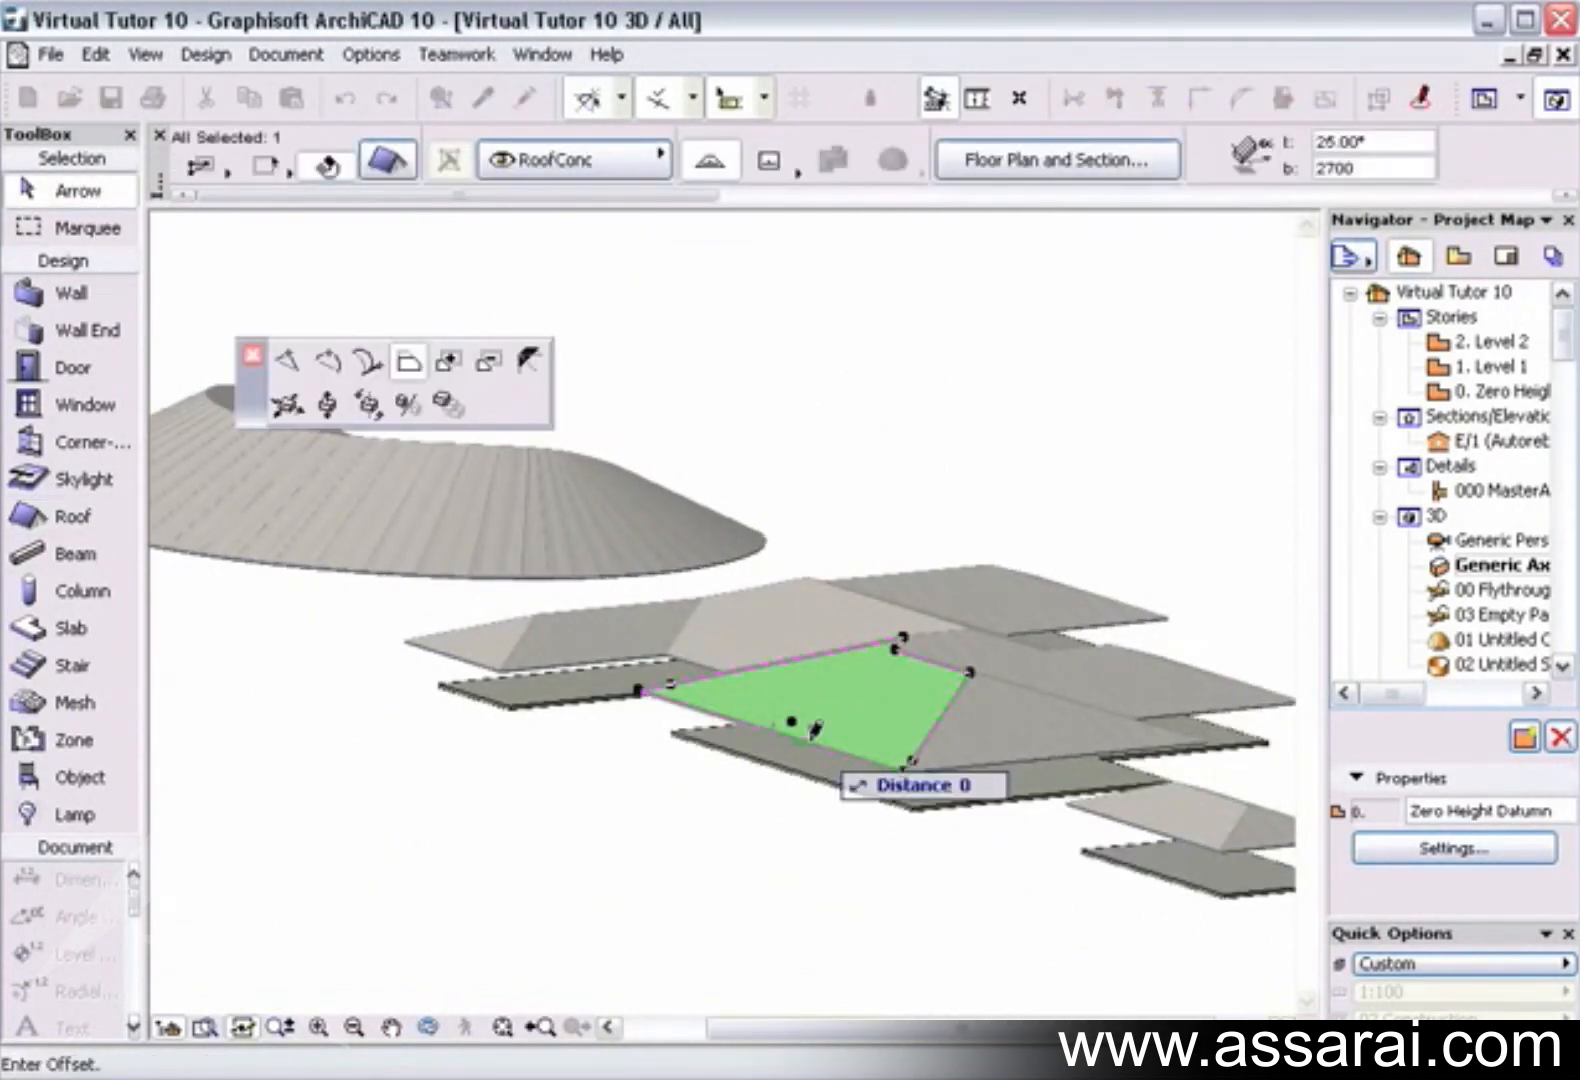
left_click(741, 772)
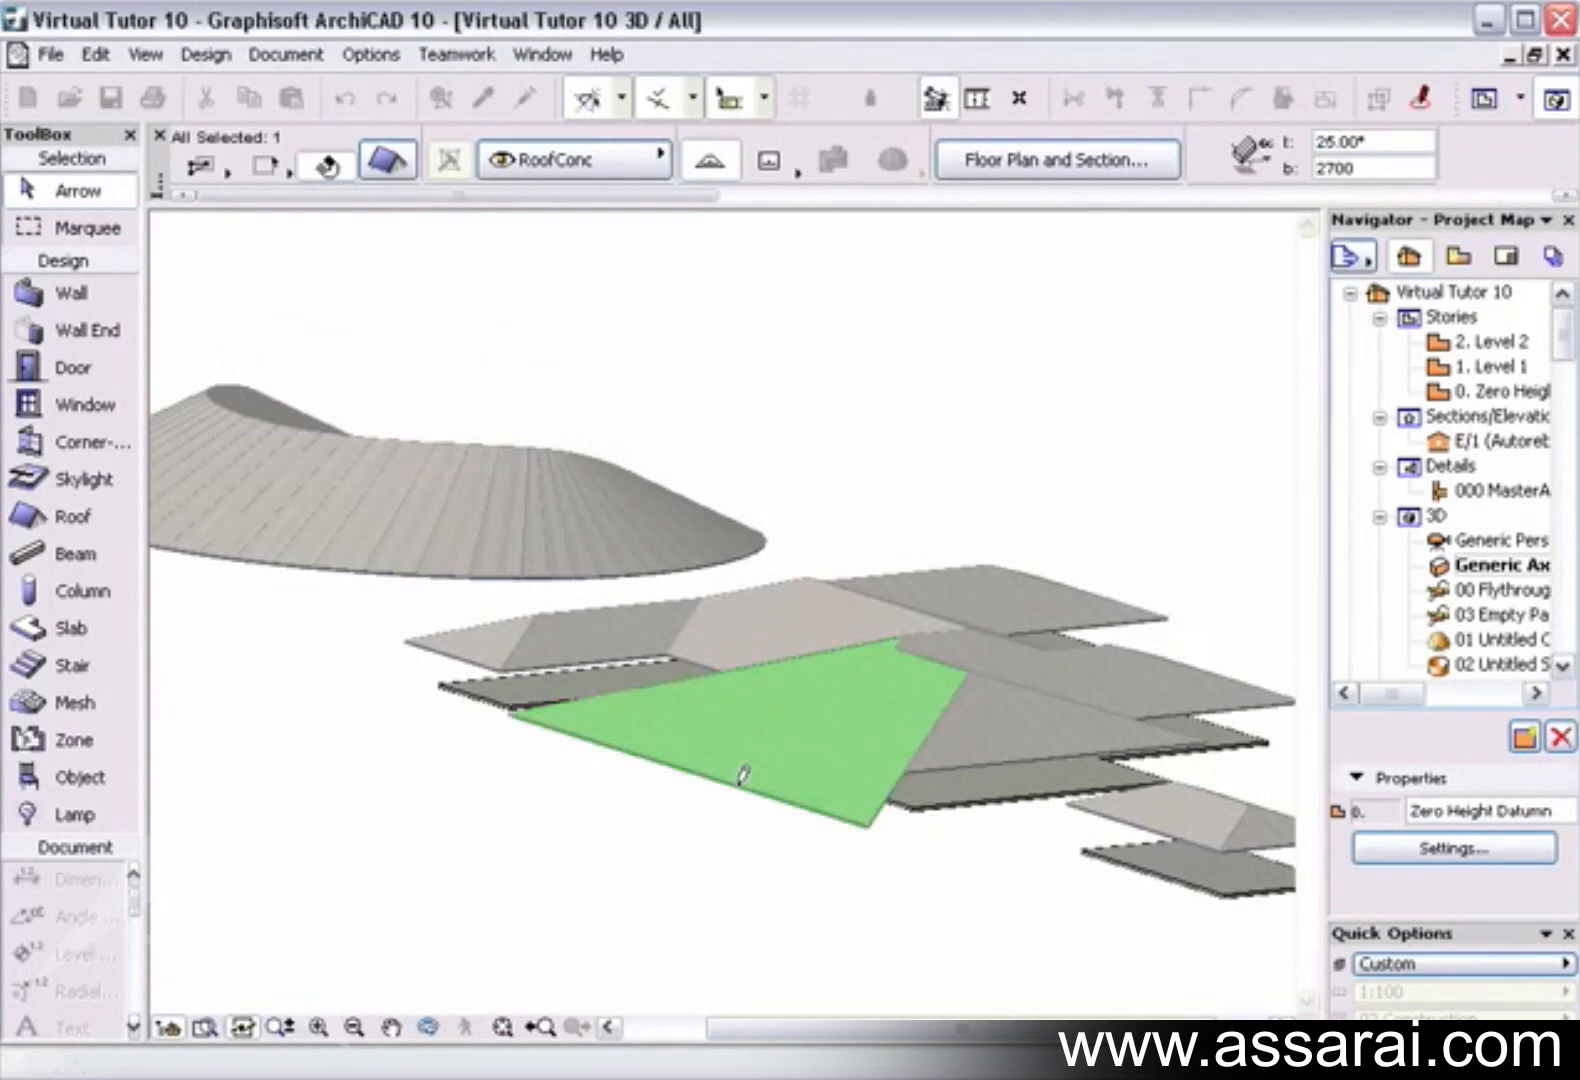
left_click(726, 772)
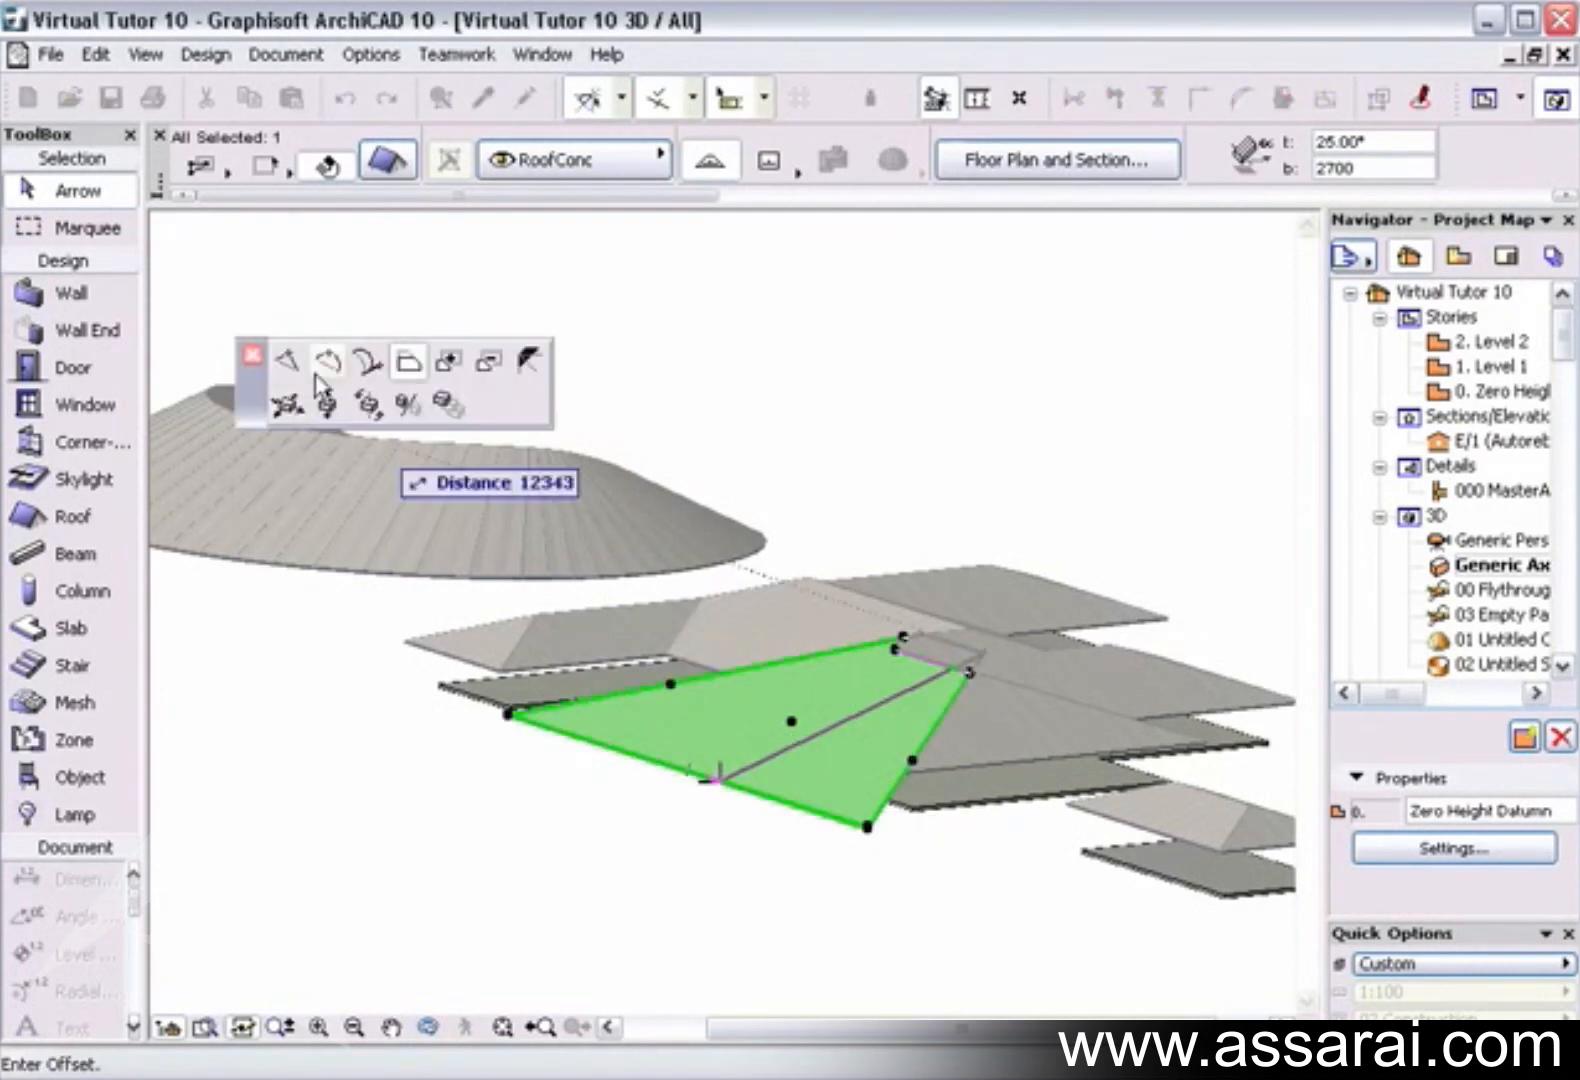
left_click(367, 403)
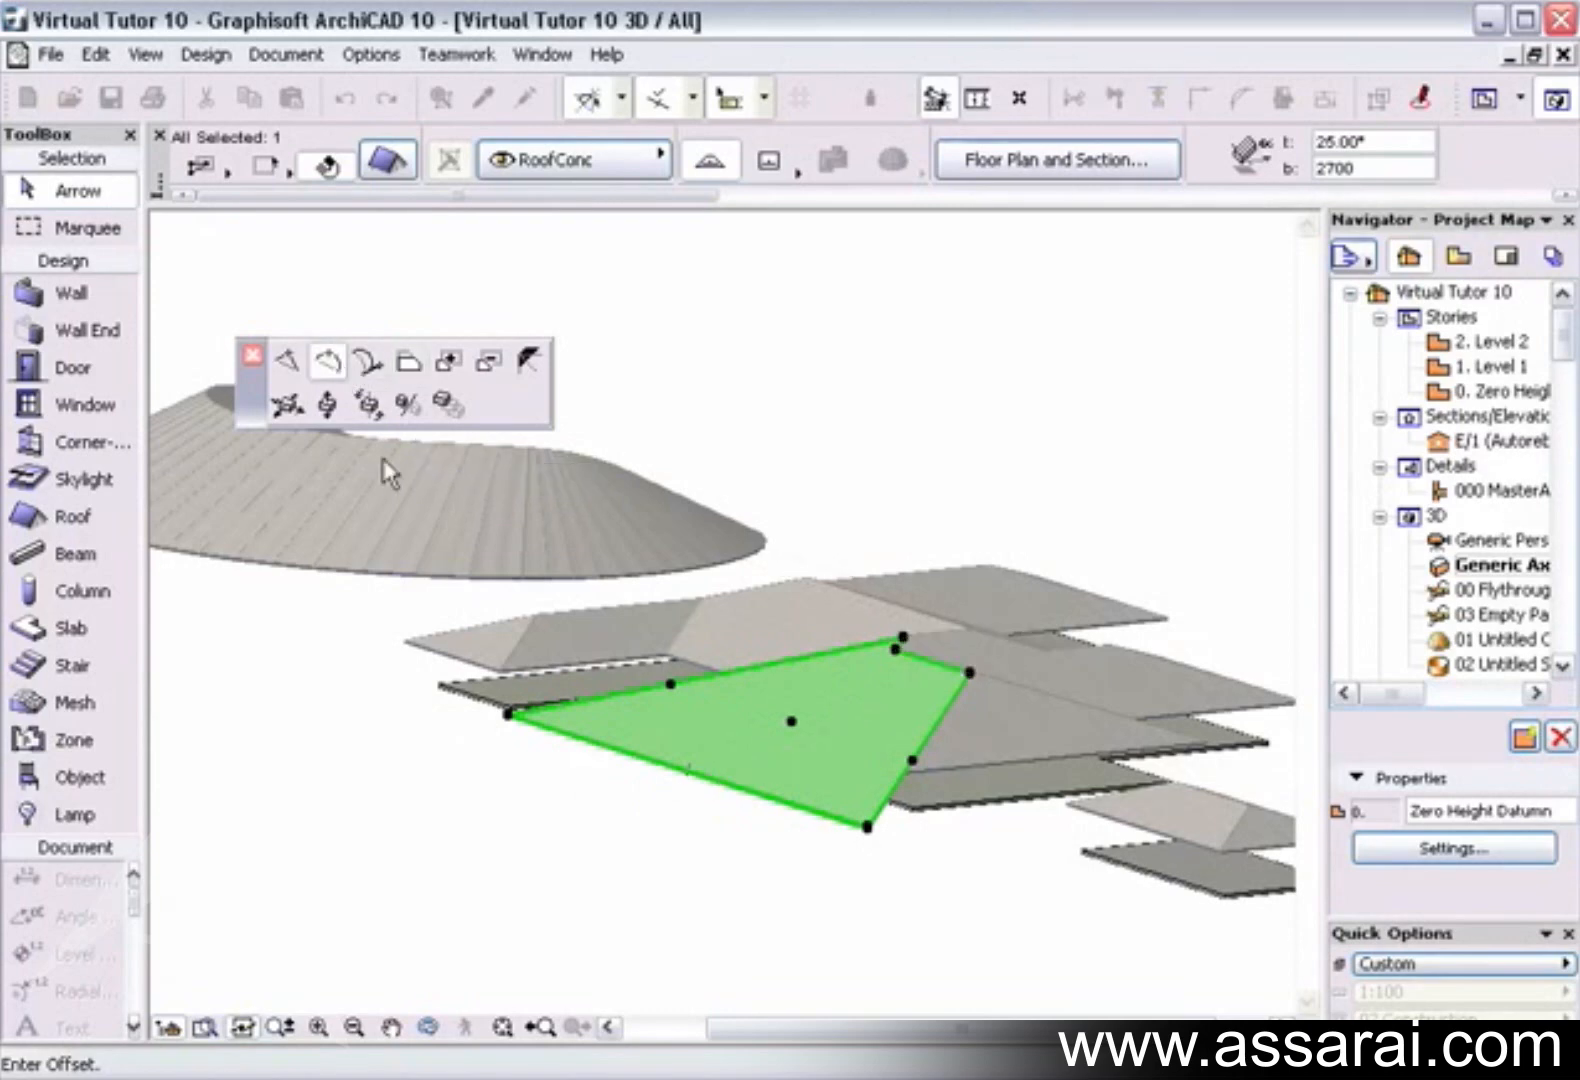
left_click(651, 807)
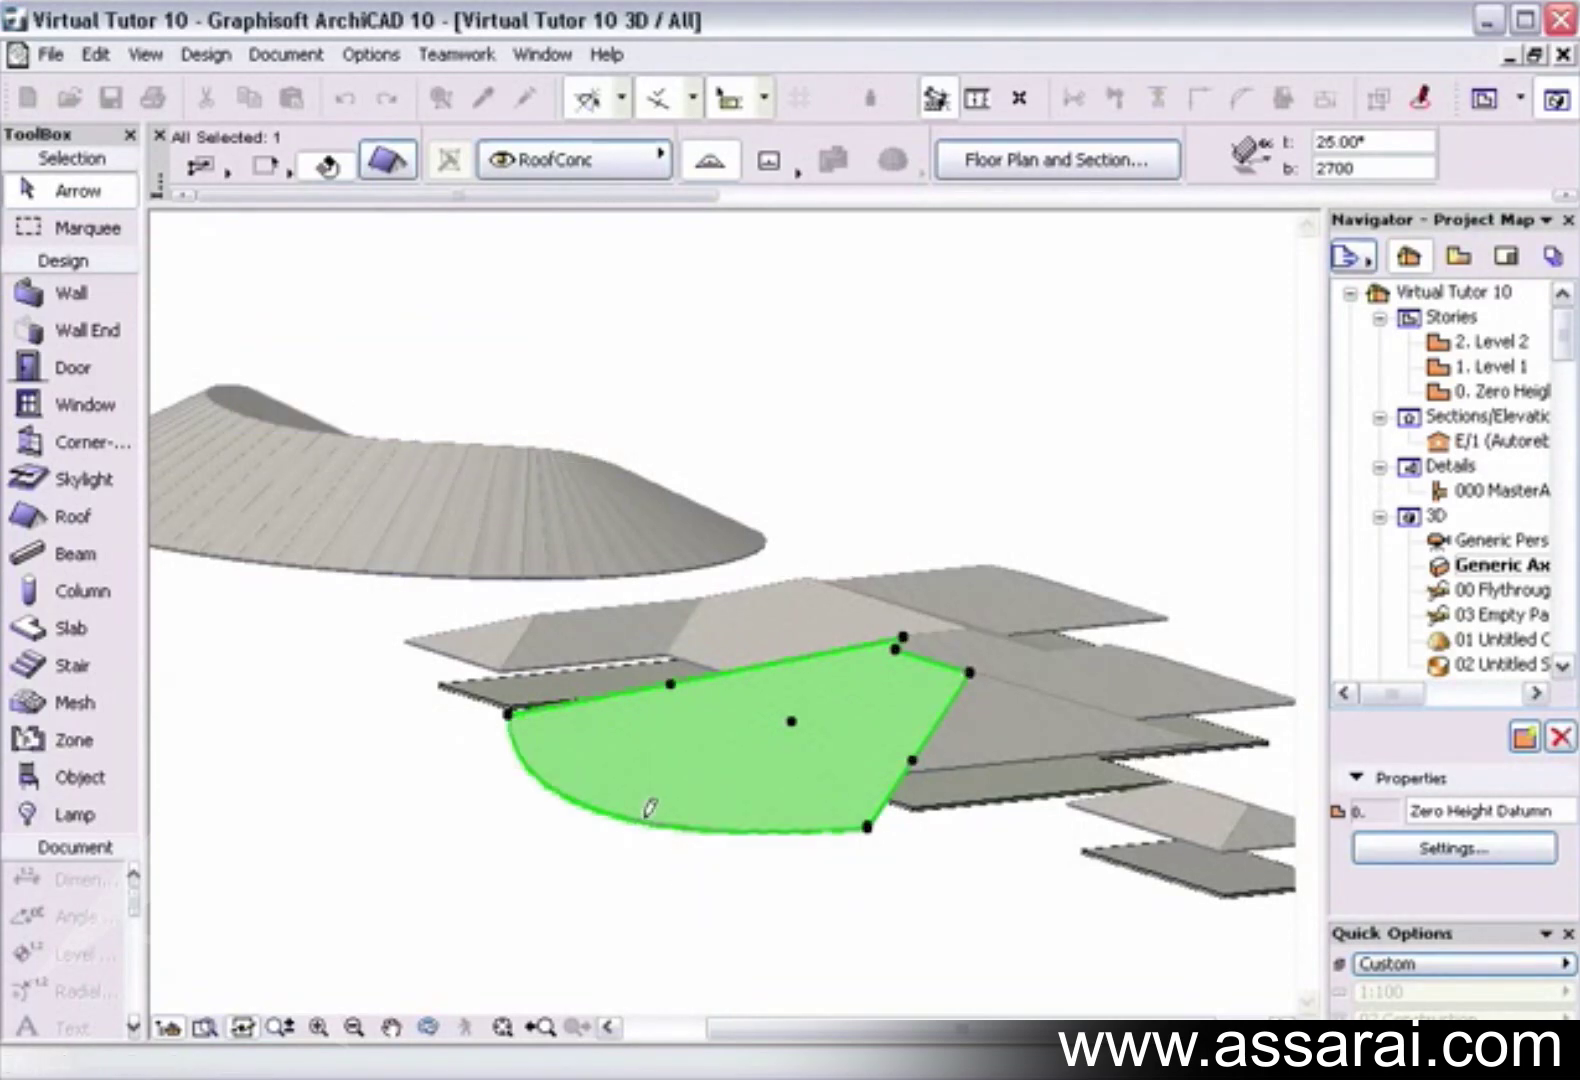
left_click(1034, 447)
Return to the plan, pan to clear space and set the Roof tool to the PolyRoof method
left_click(1561, 56)
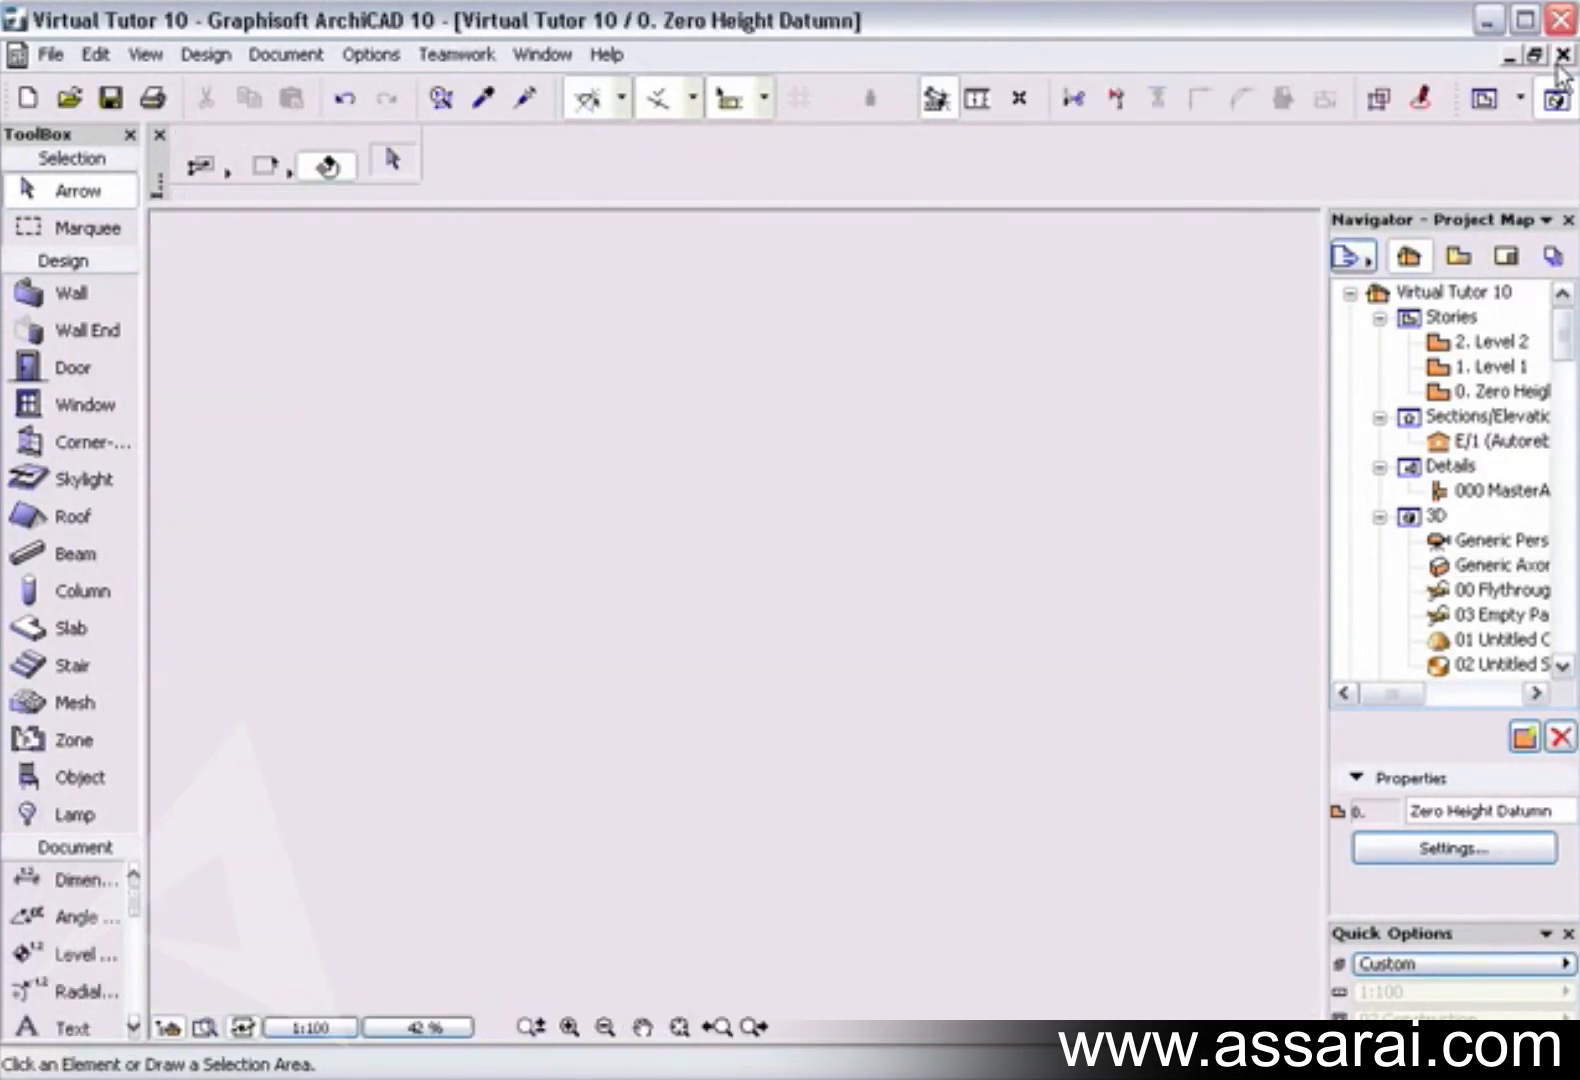
scroll(838, 770, "down", 3)
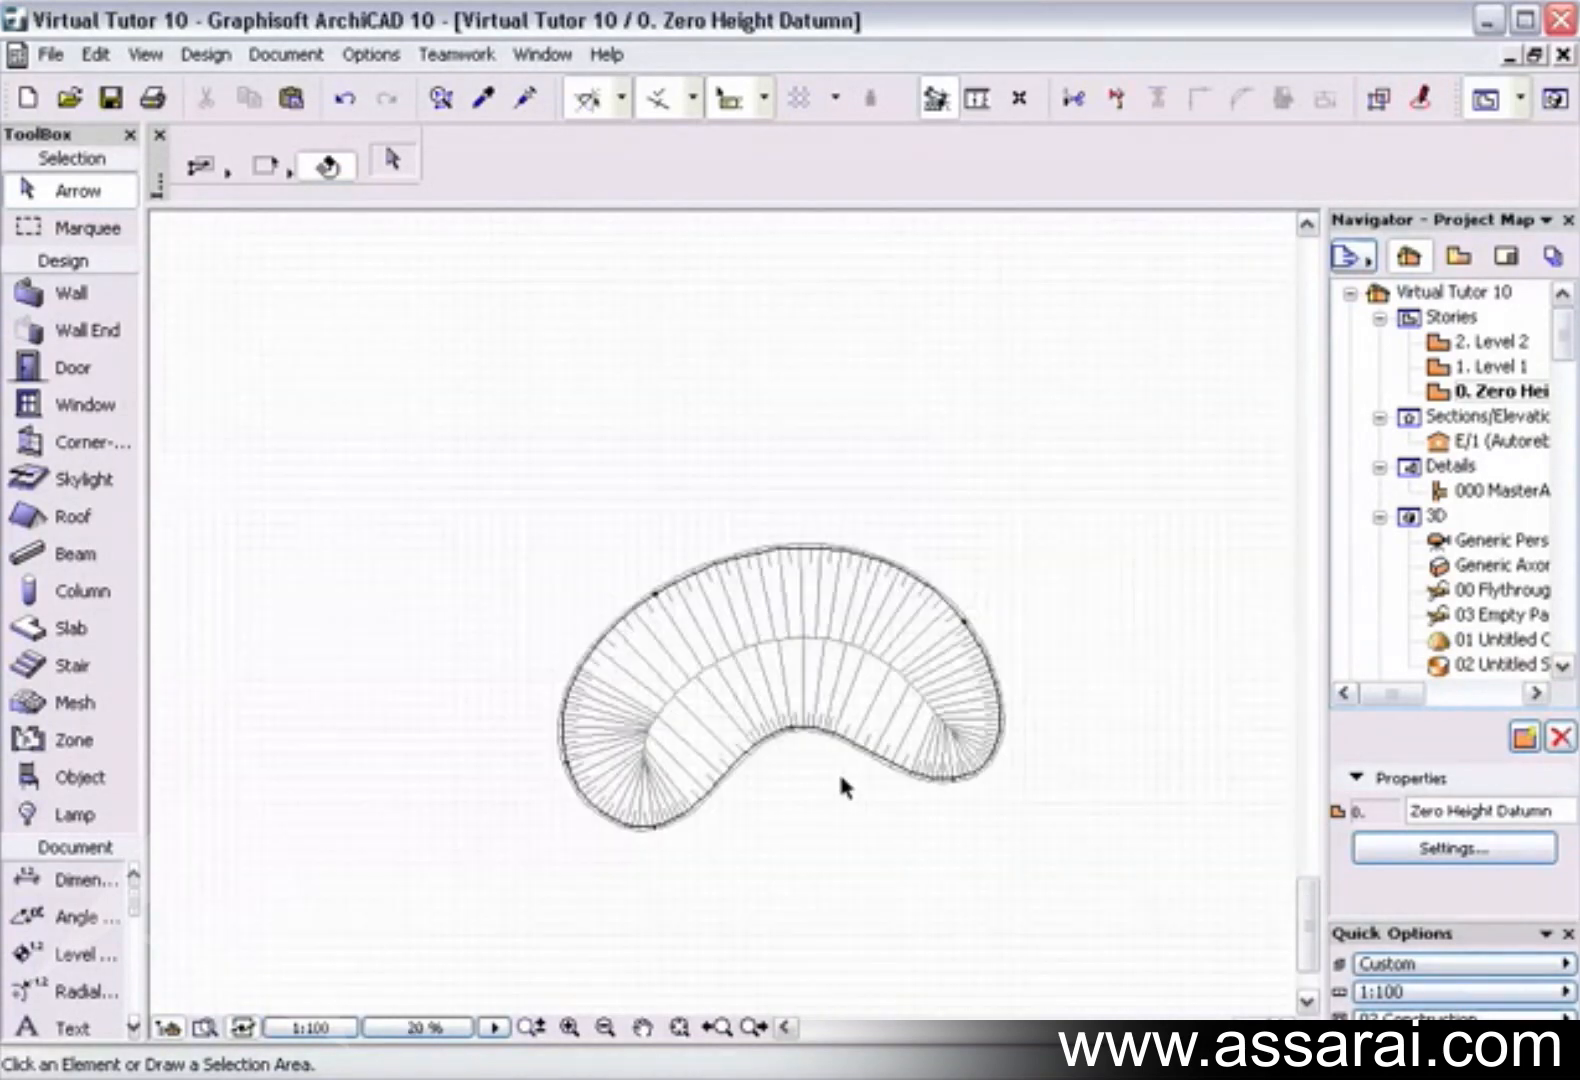
mouse_move(818, 783)
middle_mouse_down()
mouse_move(901, 701)
mouse_move(969, 507)
middle_mouse_up()
scroll(1039, 598, "down", 1)
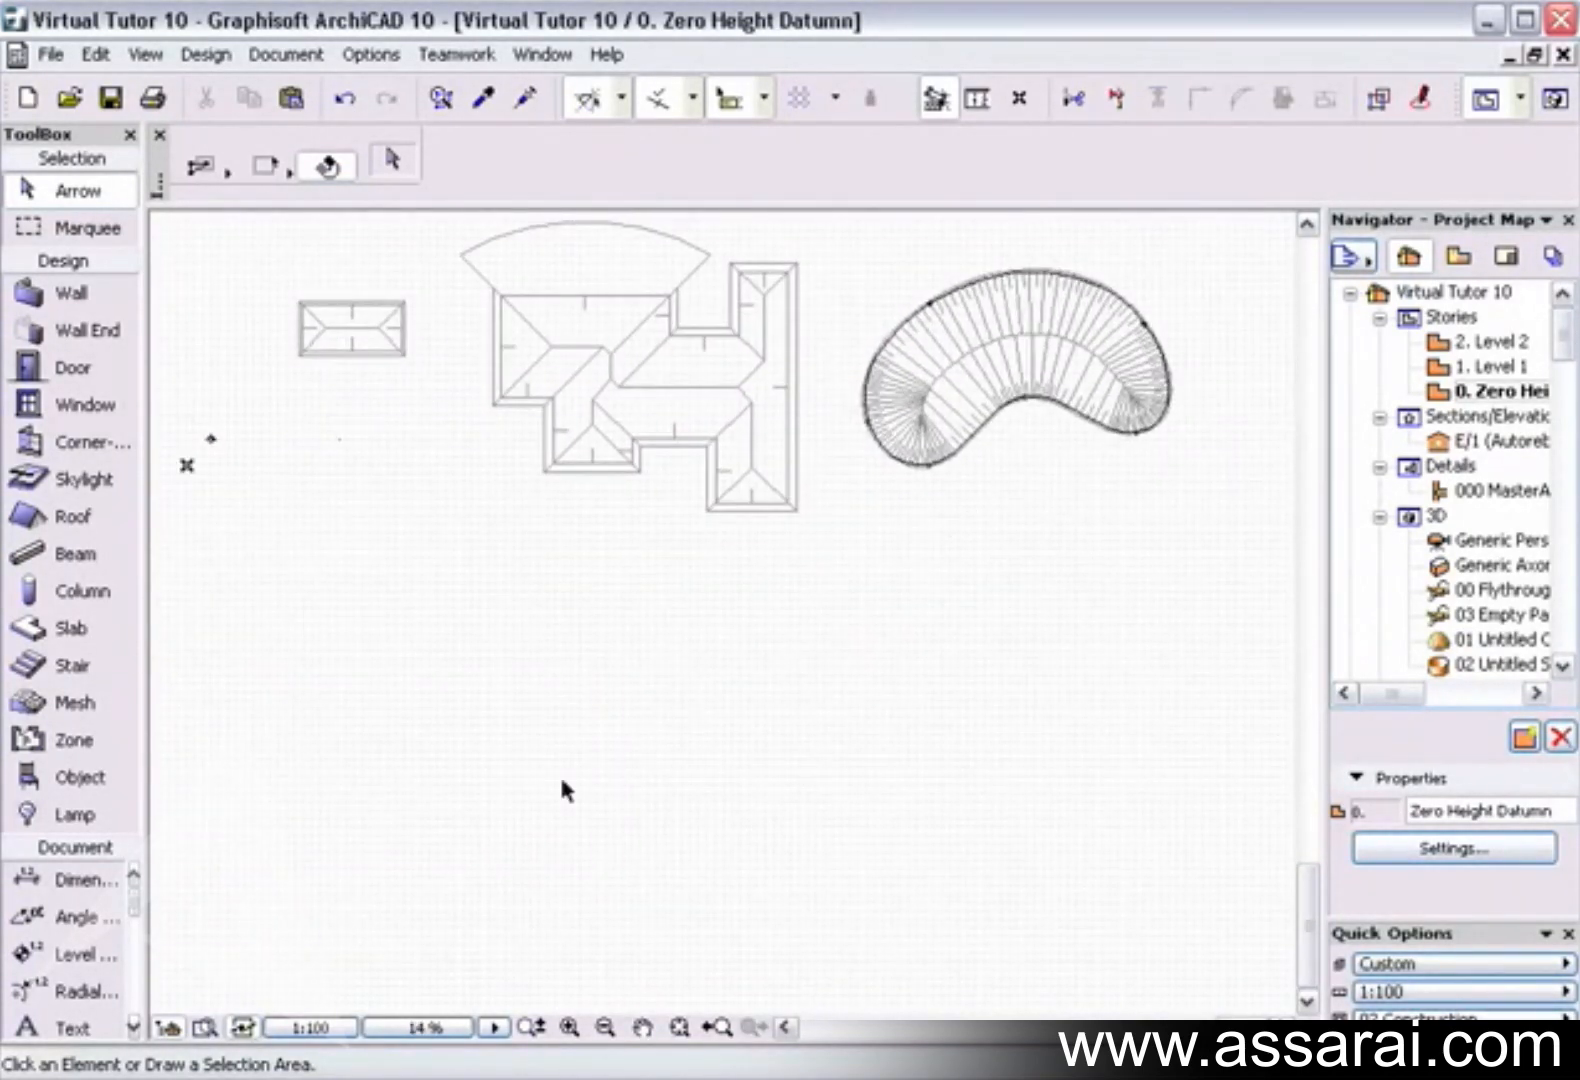
left_click(64, 519)
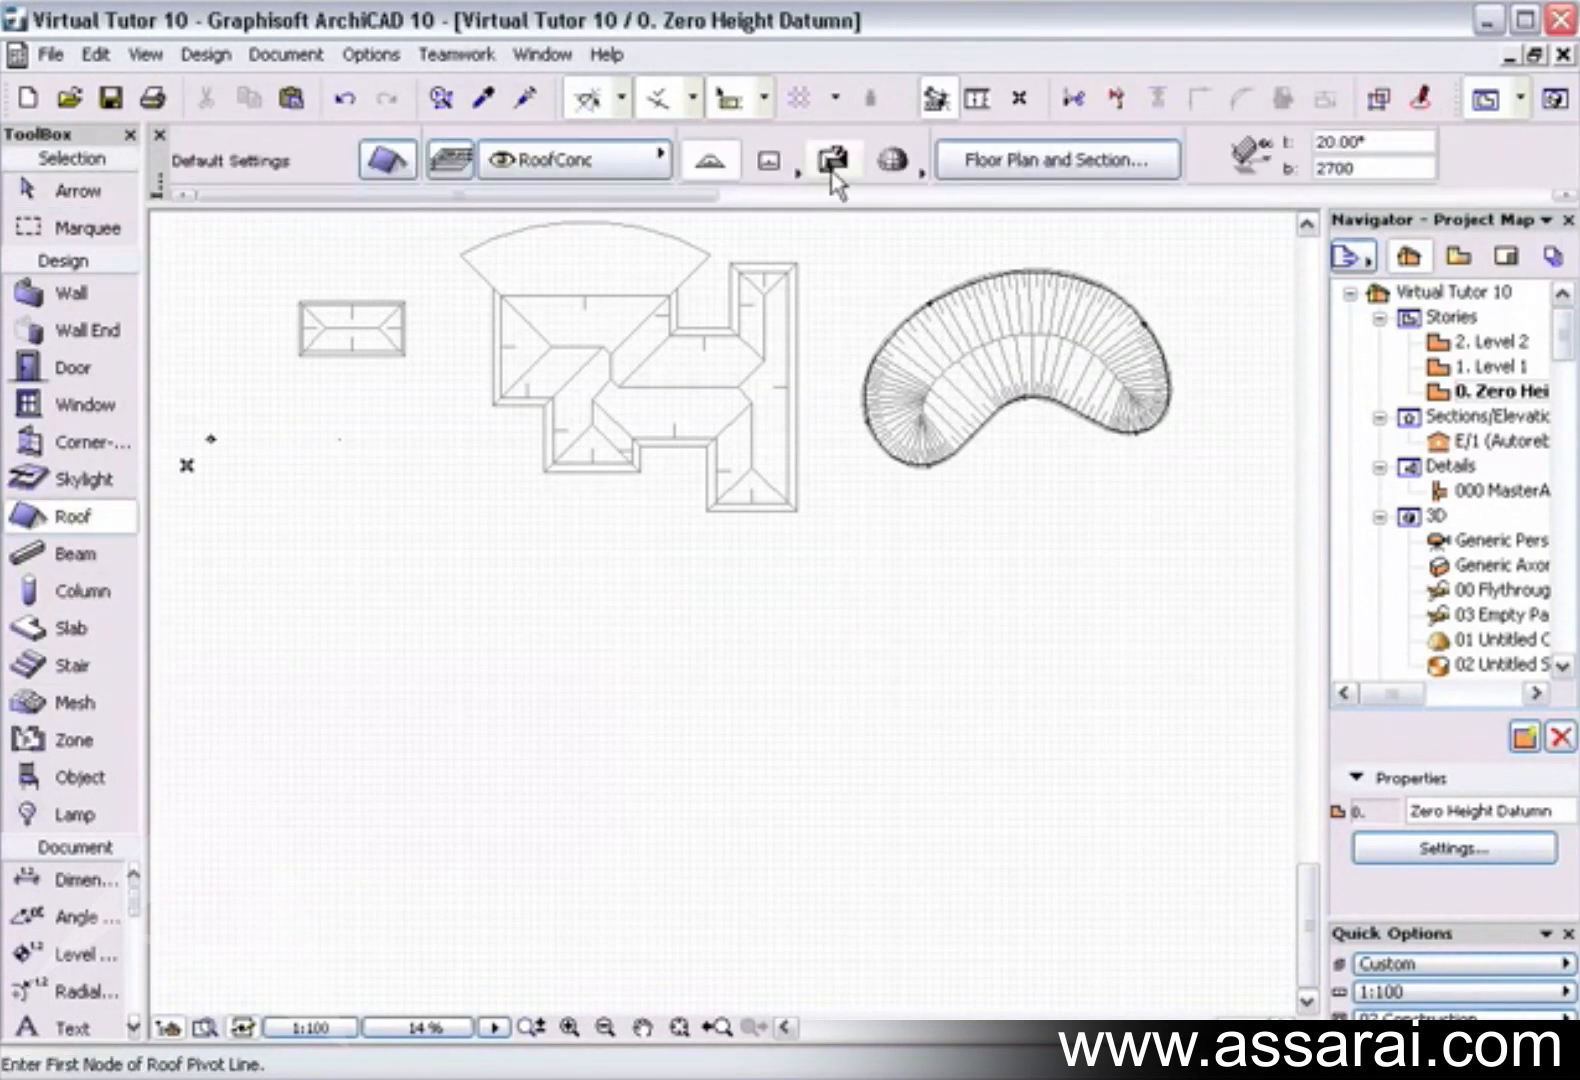
left_click(710, 158)
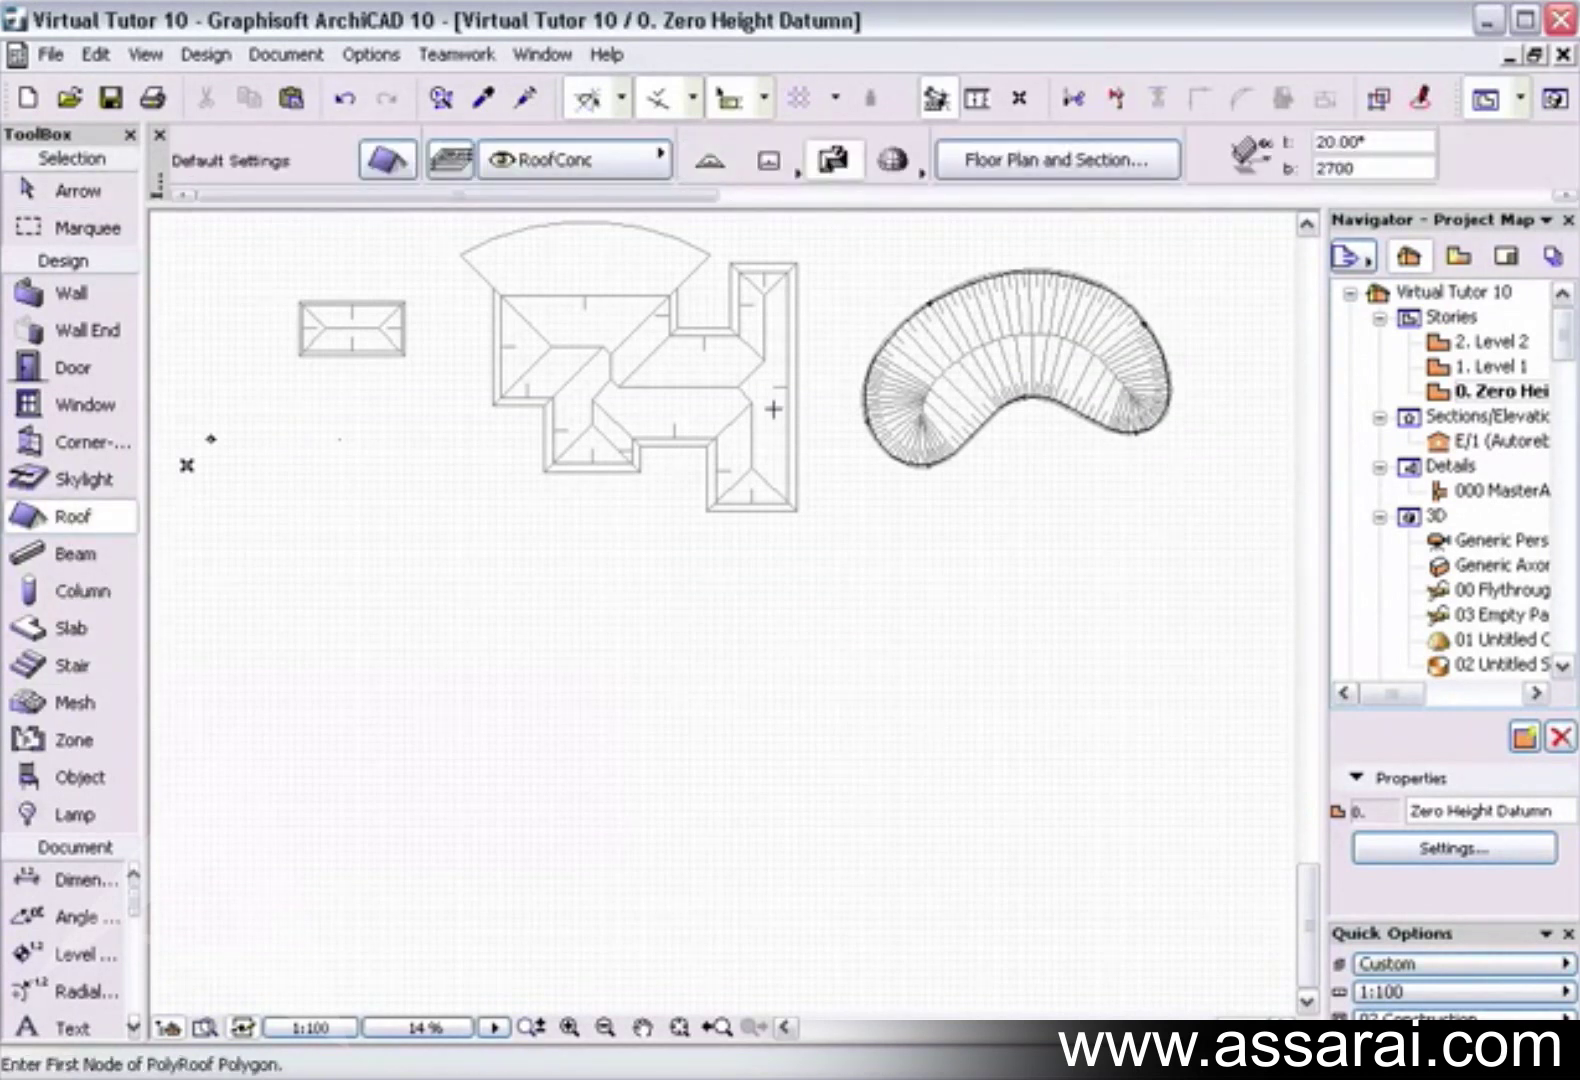
Draw a closed eight-node zigzag outline and generate a one-level hipped PolyRoof over it
left_click(436, 677)
left_click(647, 609)
left_click(733, 696)
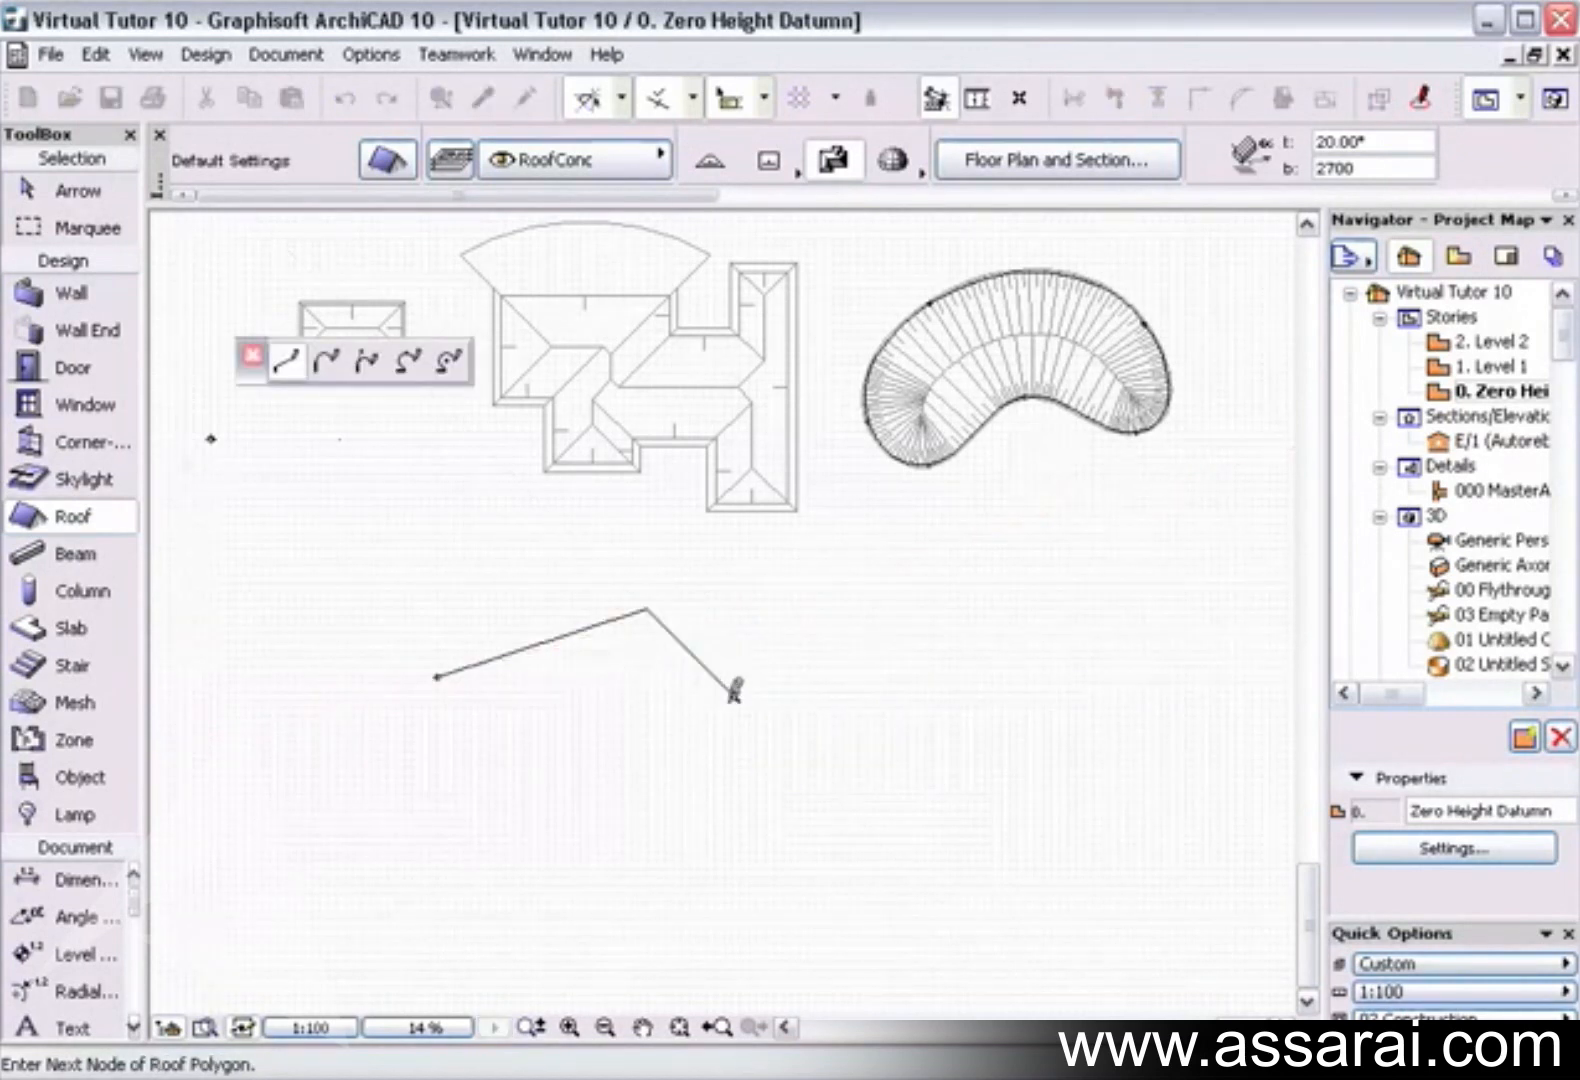
left_click(811, 617)
left_click(891, 801)
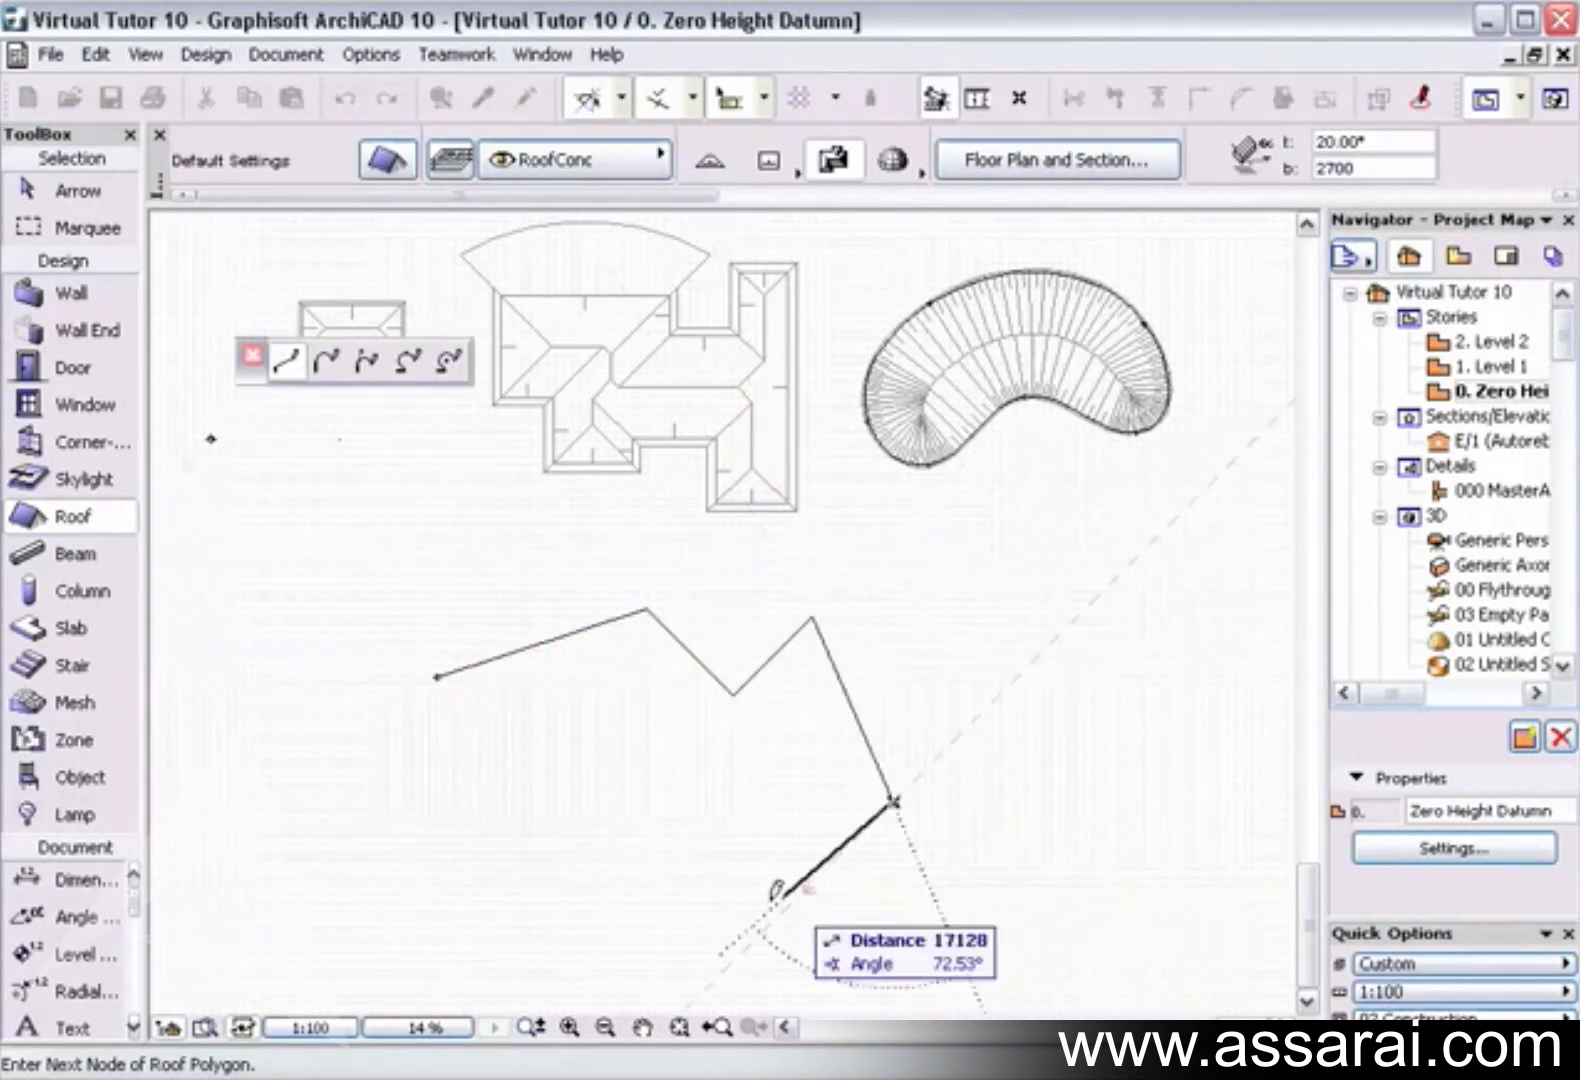
left_click(738, 917)
left_click(573, 801)
left_click(397, 865)
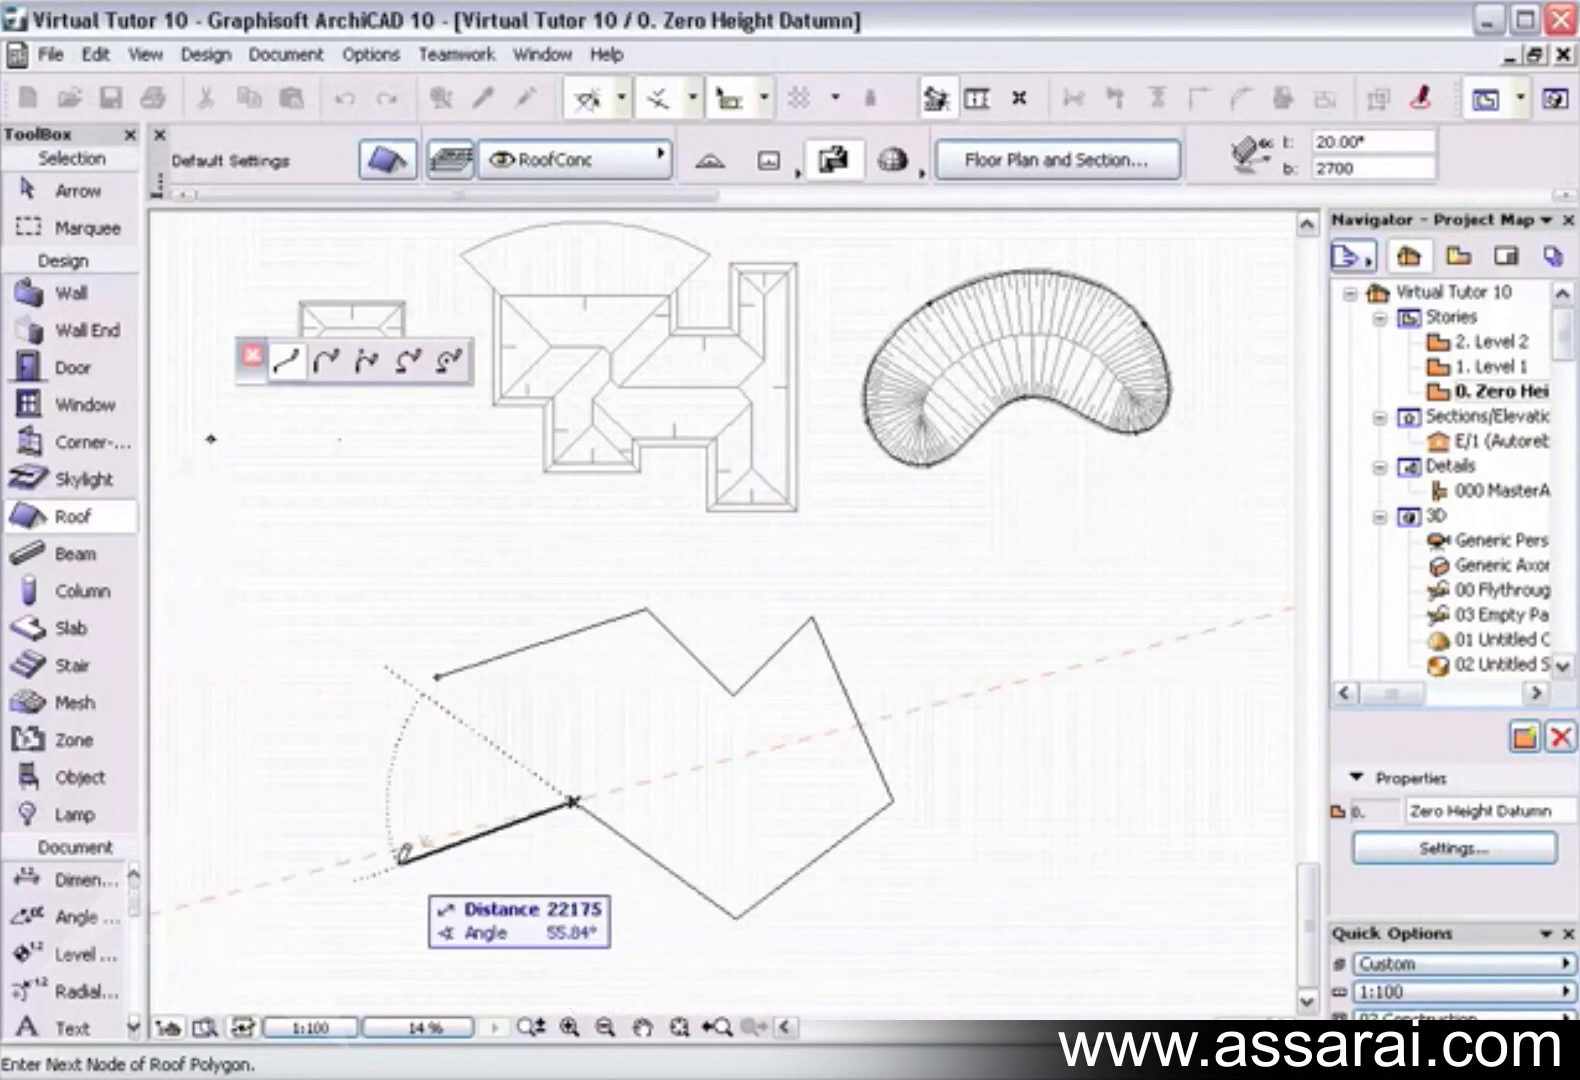
left_click(436, 677)
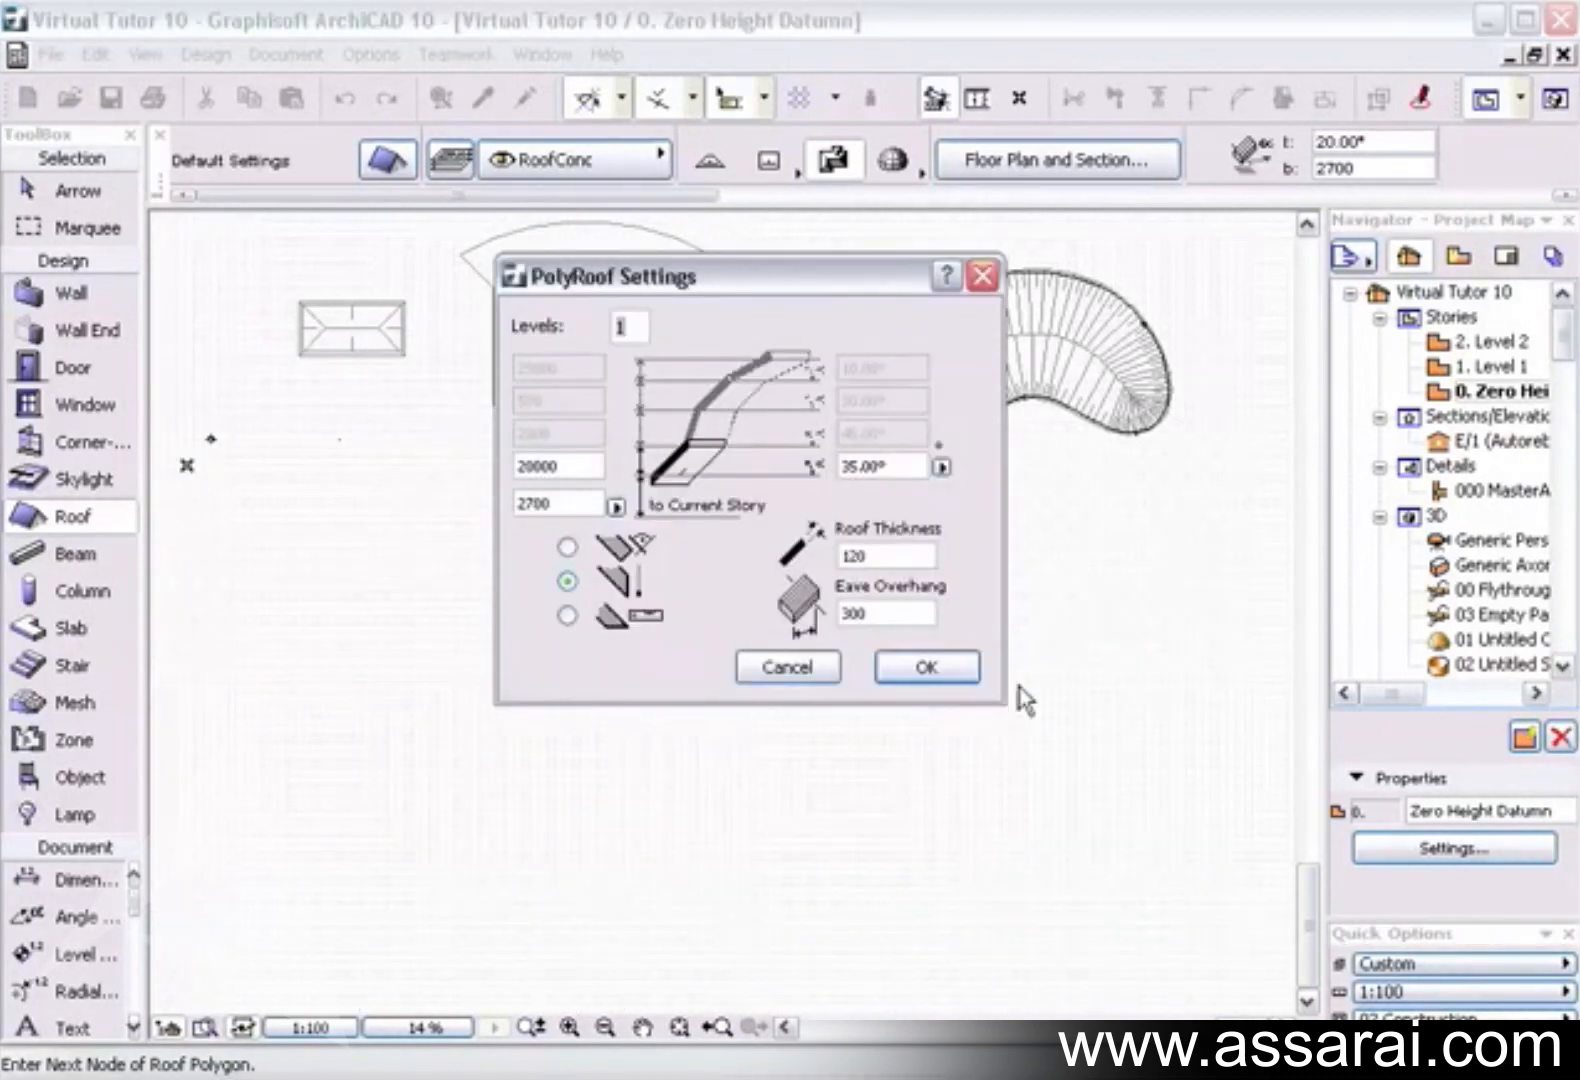
left_click(926, 667)
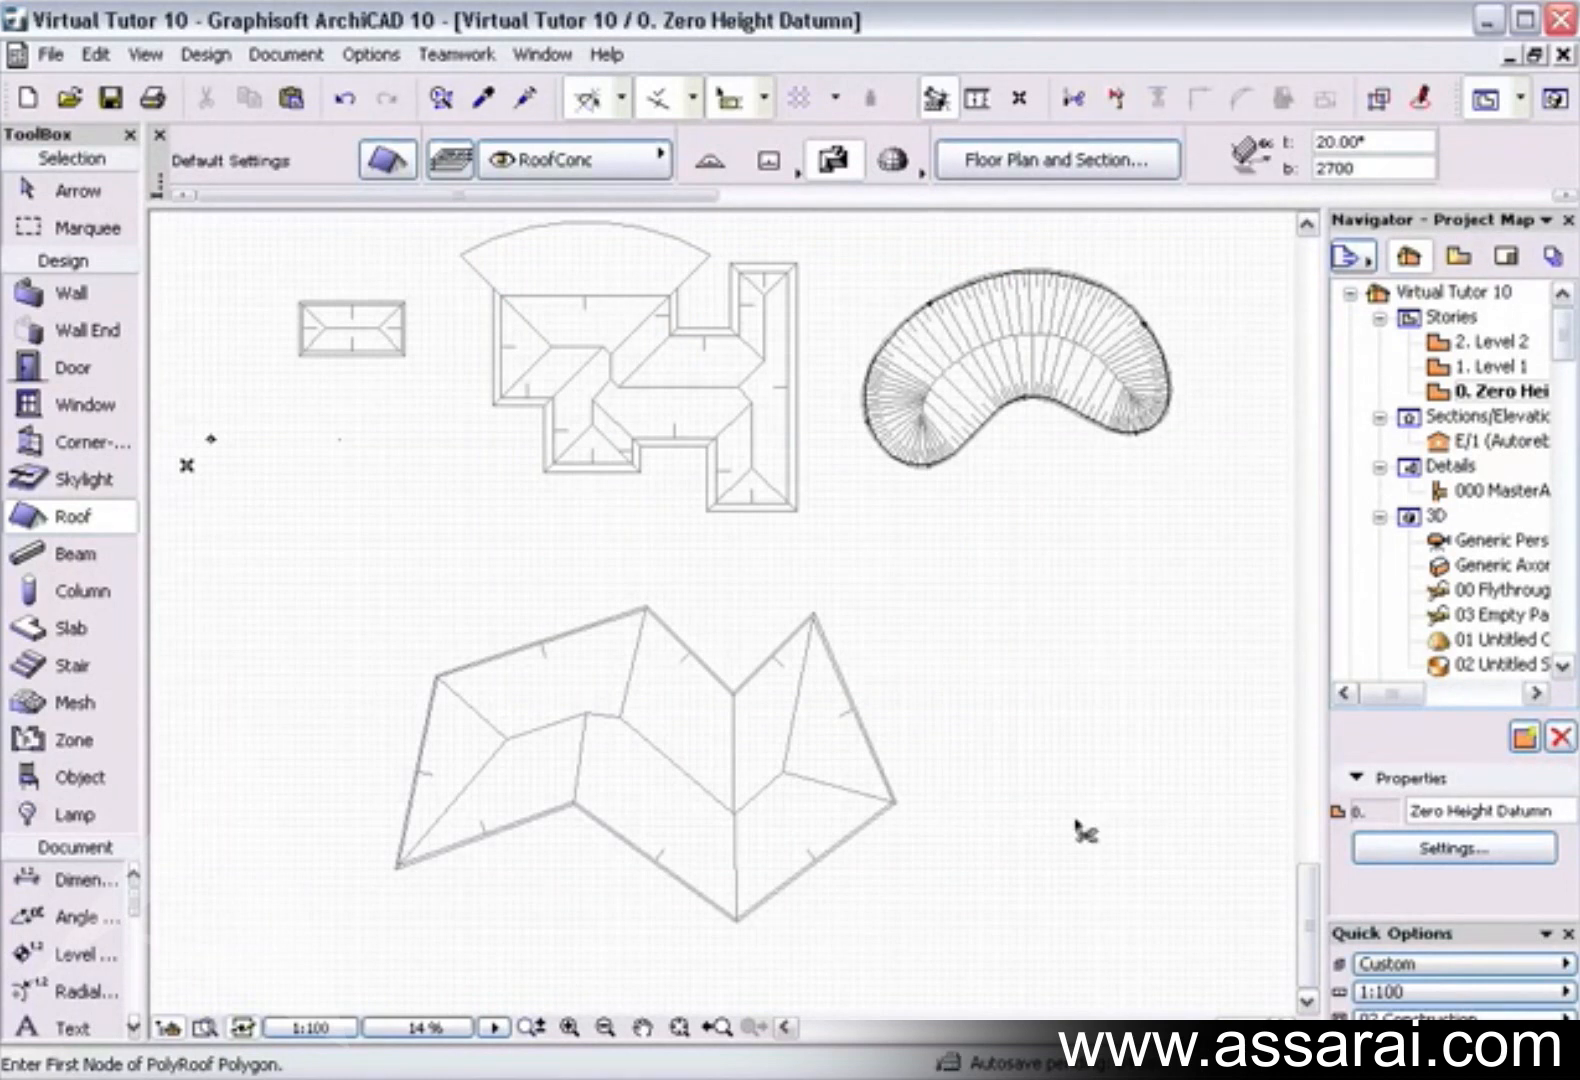
Review all the roofs in 3D from a couple of angles, then return to the floor plan
key("F3")
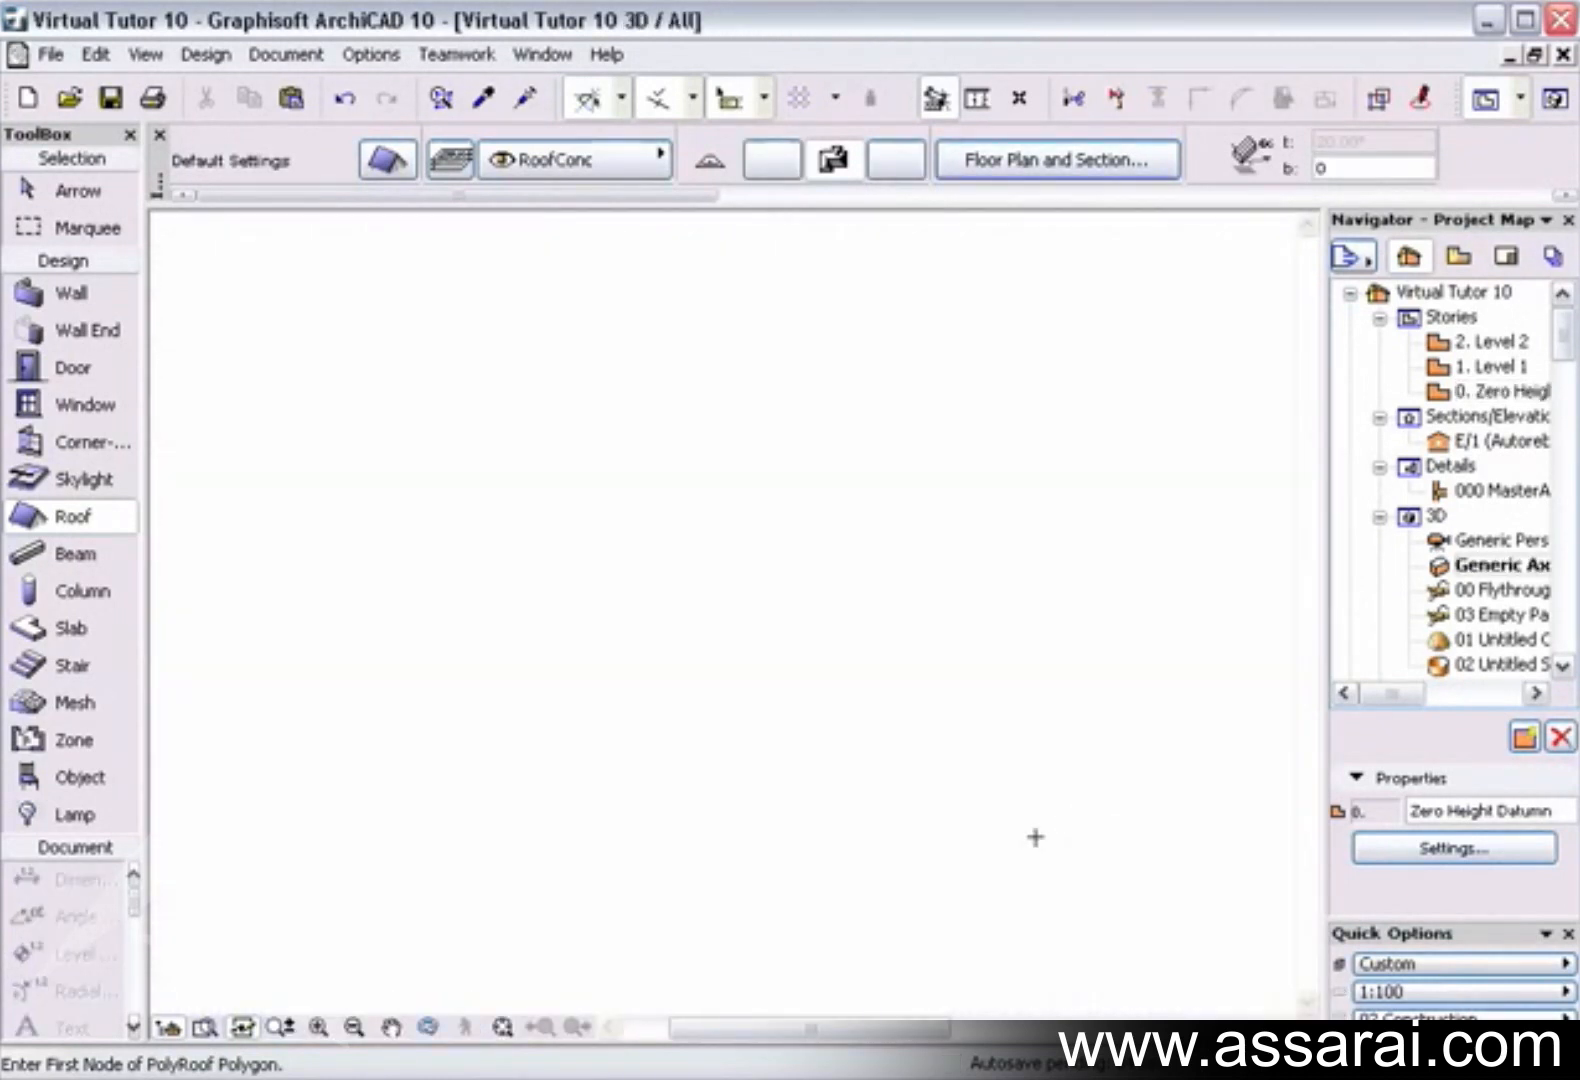
mouse_move(881, 770)
middle_mouse_down("shift")
mouse_move(628, 804)
mouse_move(967, 786)
middle_mouse_up("shift")
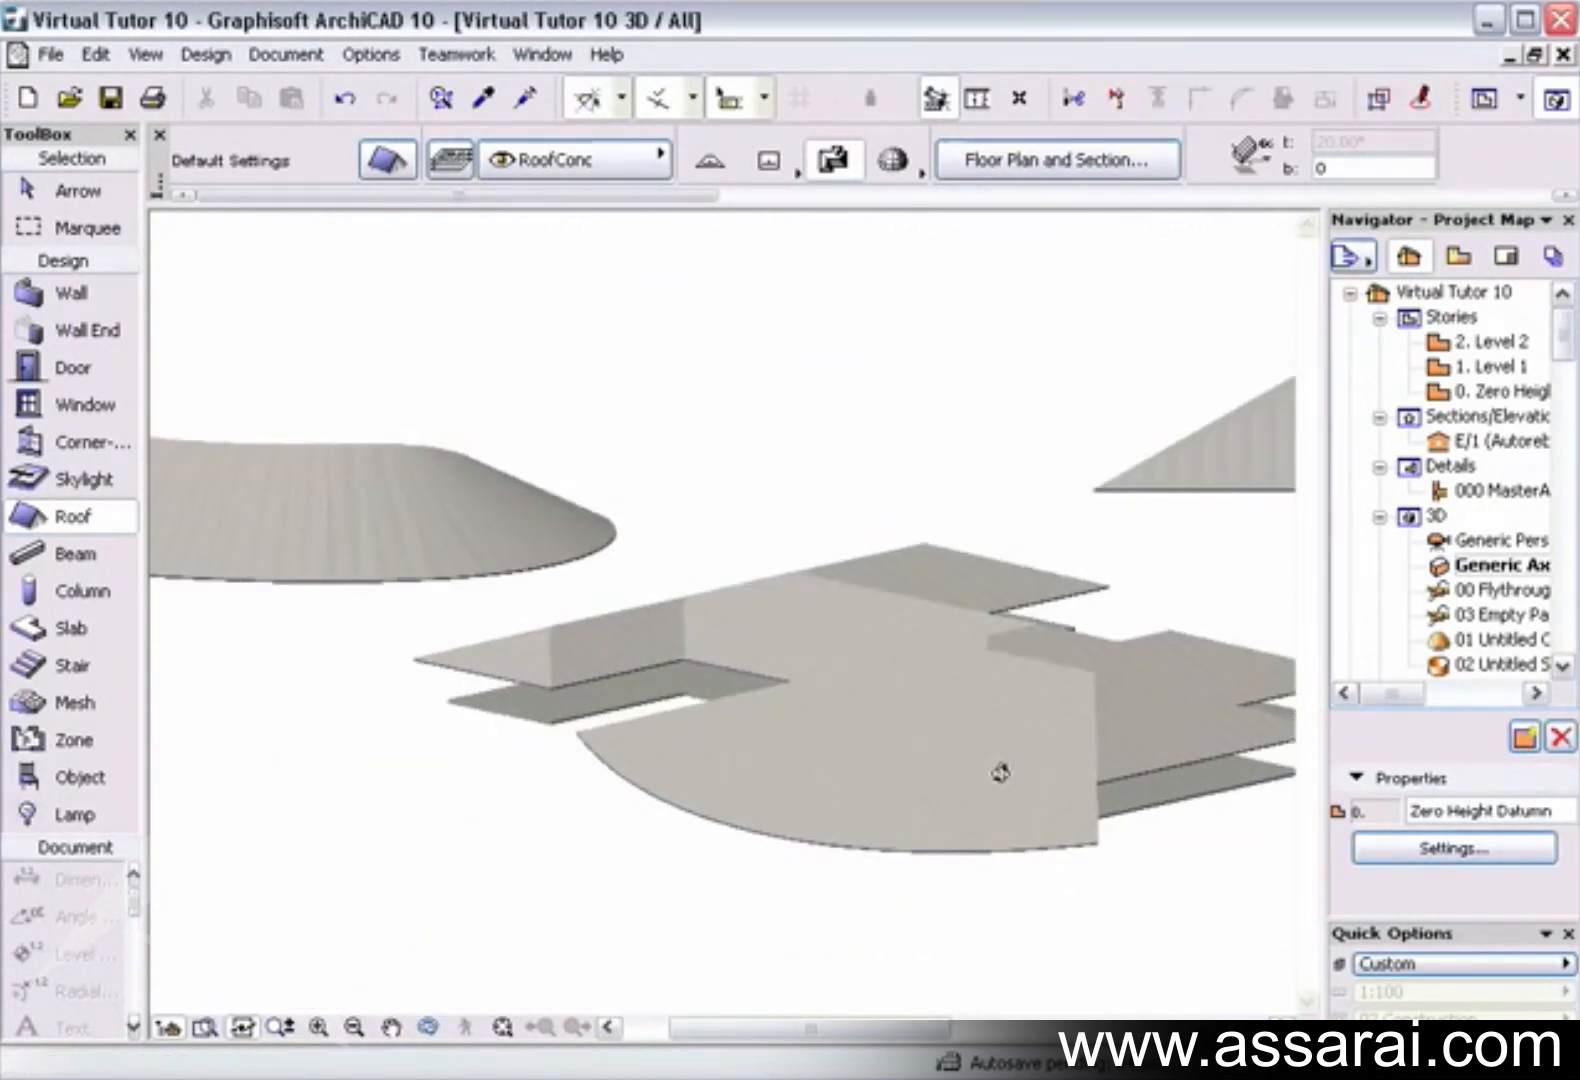
middle_click_drag(967, 786, 1086, 756, "shift")
key("F2")
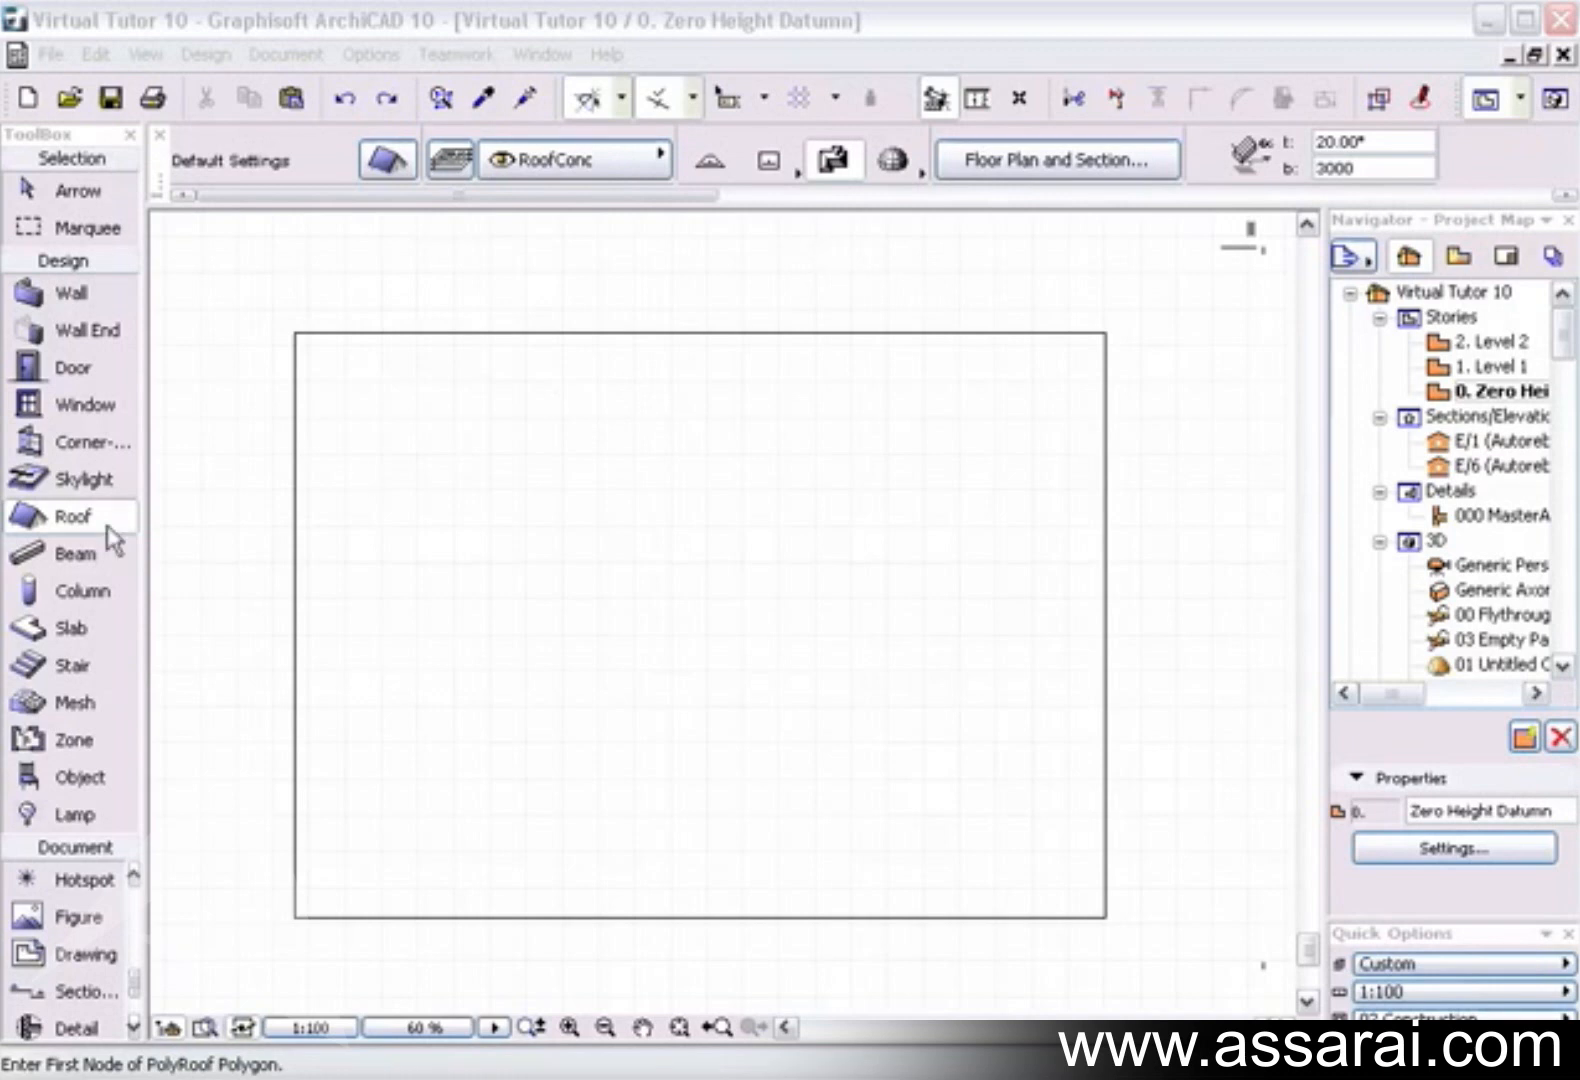
Magic-wand the rectangle outline to bring up its PolyRoof settings
left_click(77, 519)
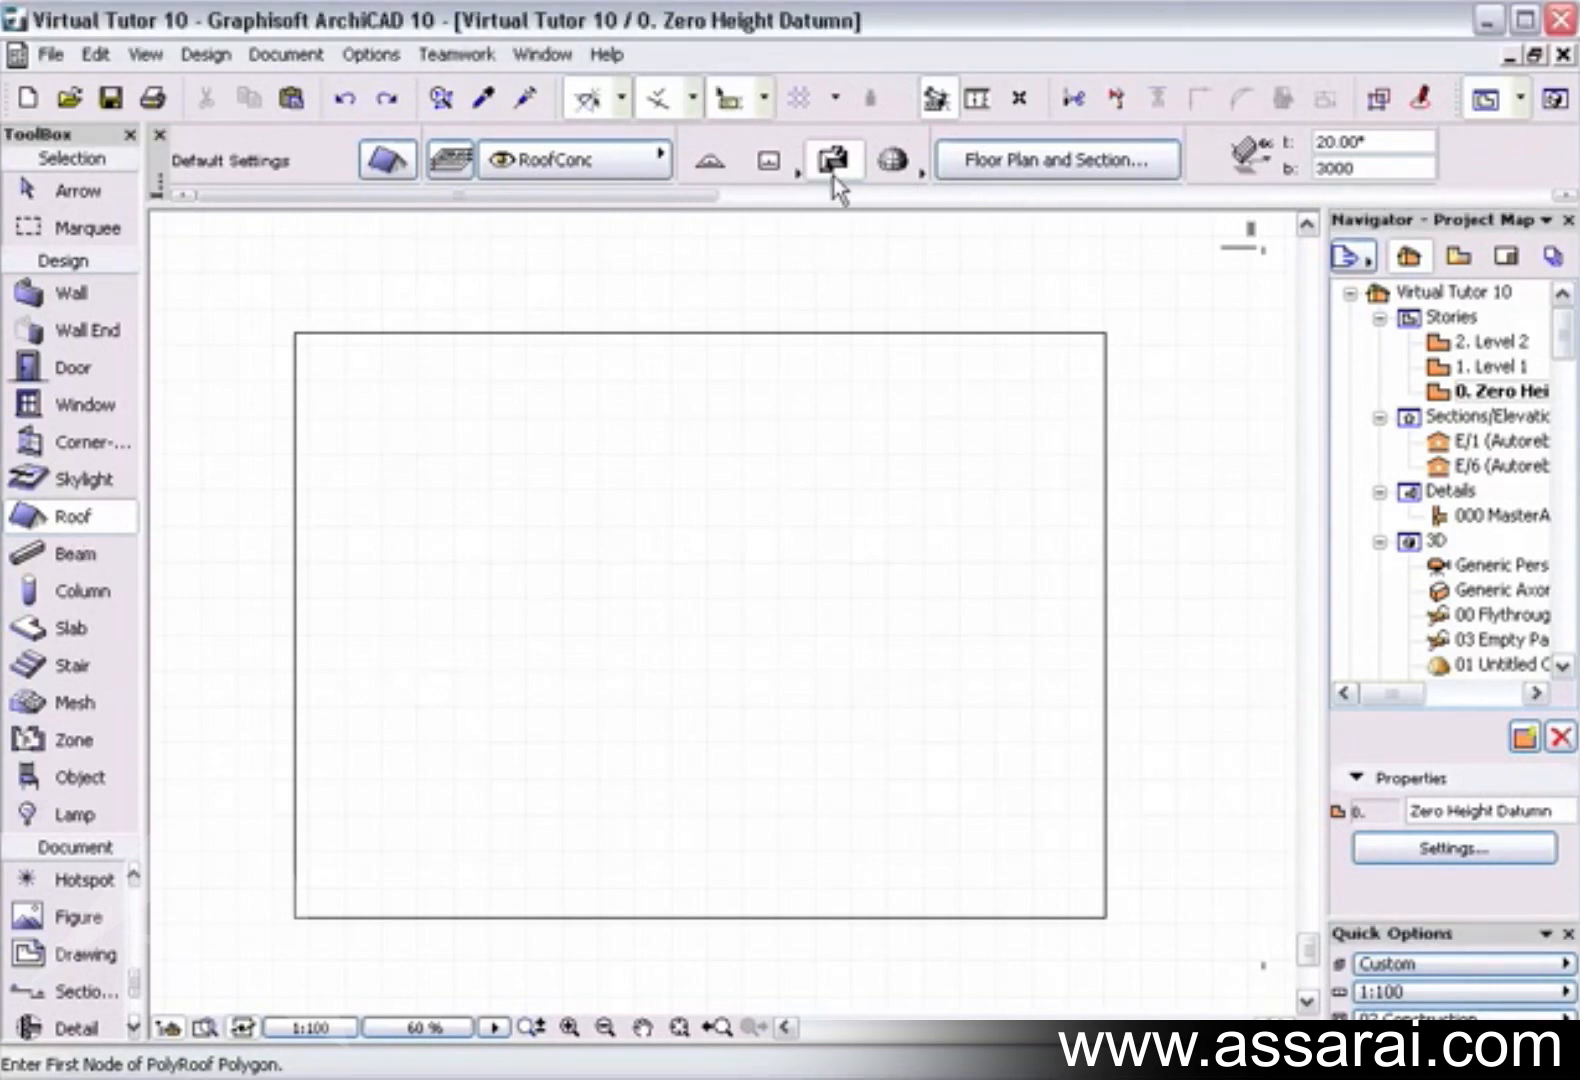
double_click(730, 330)
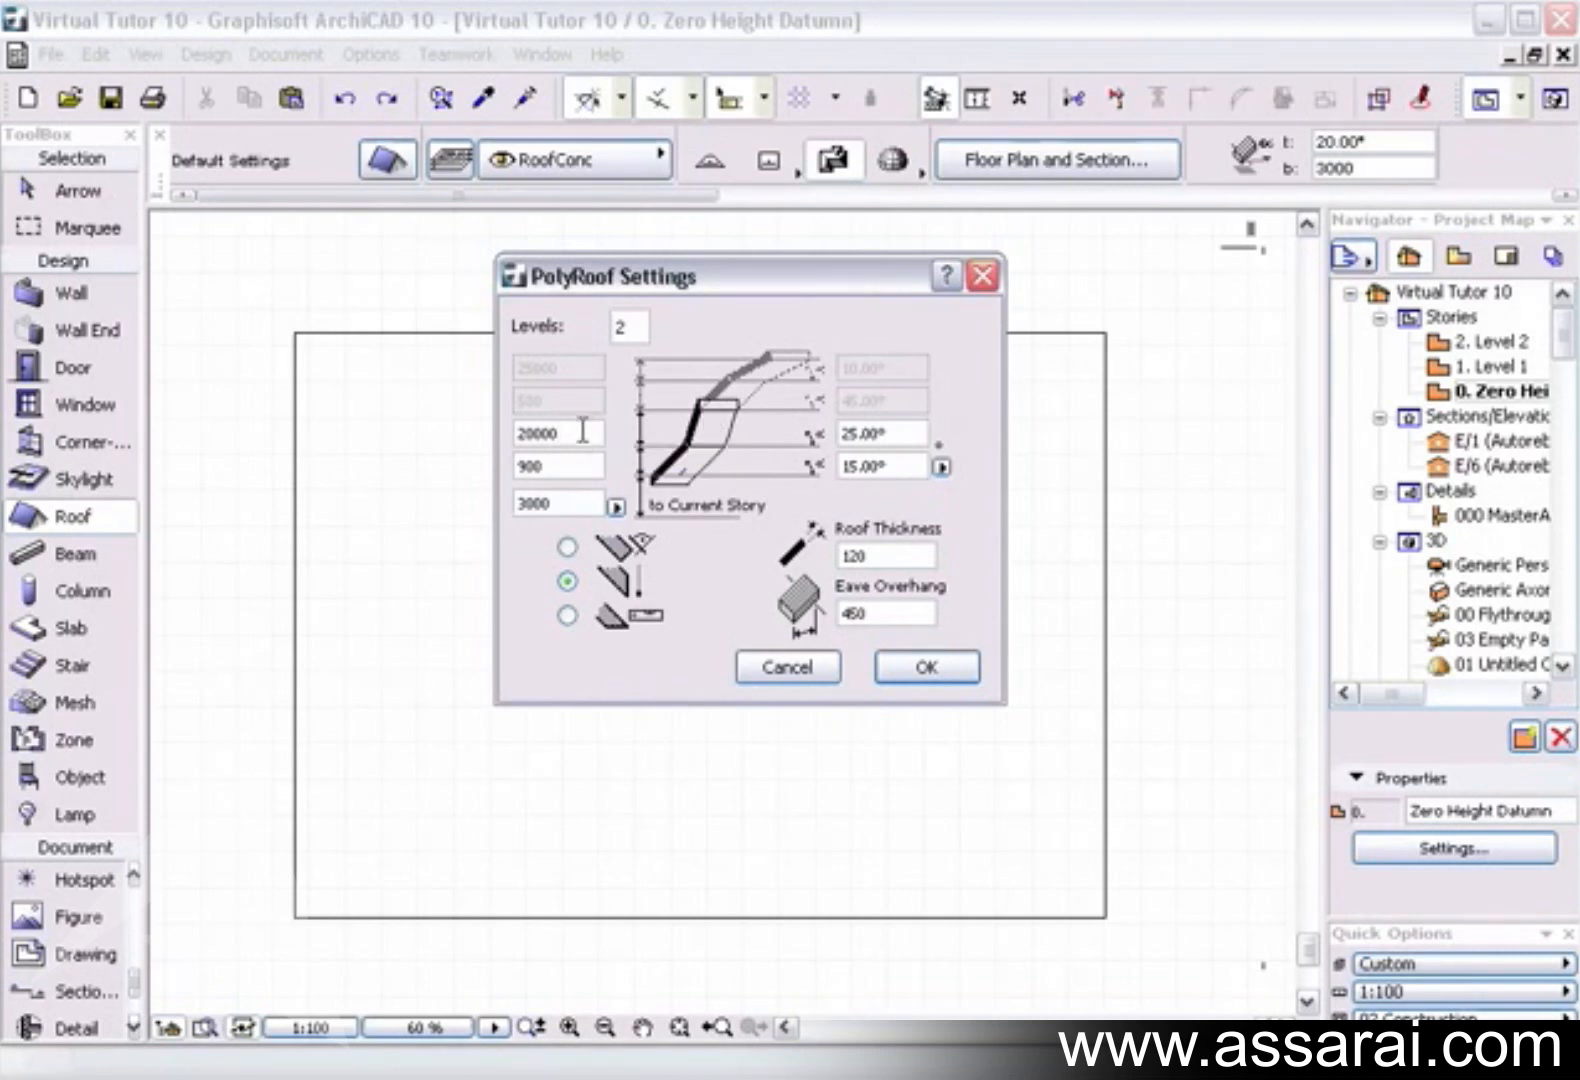
Shorten the first level height to 200, adjust the eave overhang and generate the two-level roof, checking it in 3D
left_click_drag(539, 432, 562, 432)
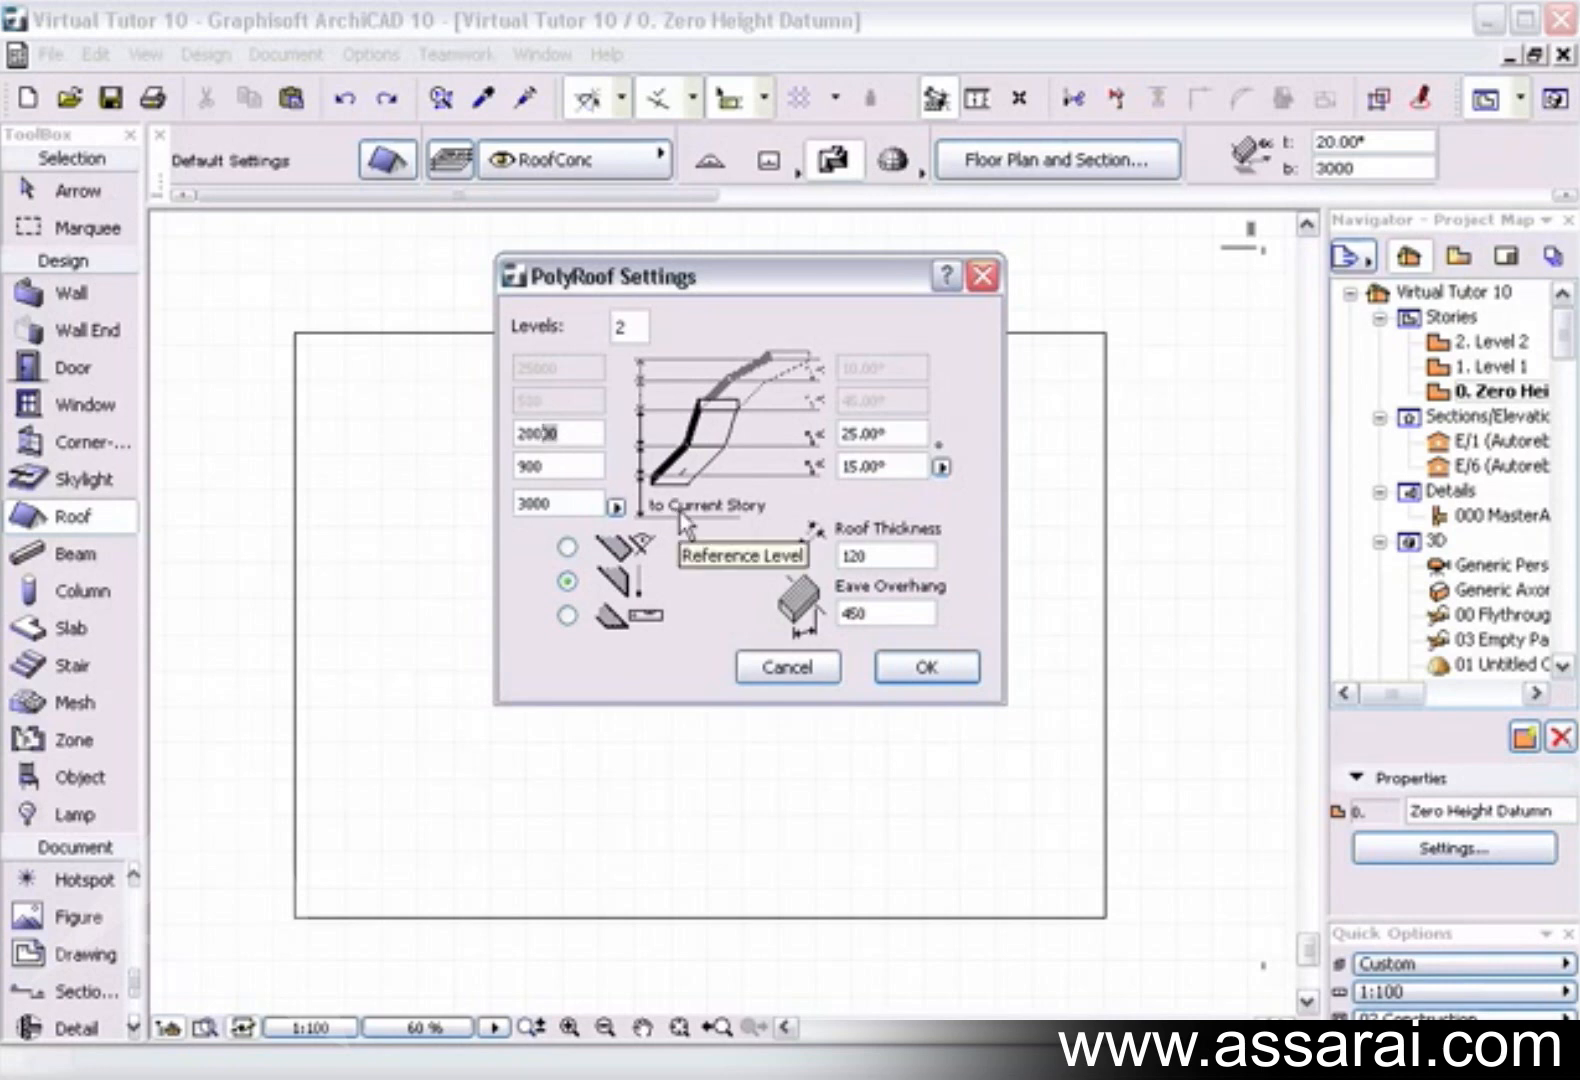
key("Delete")
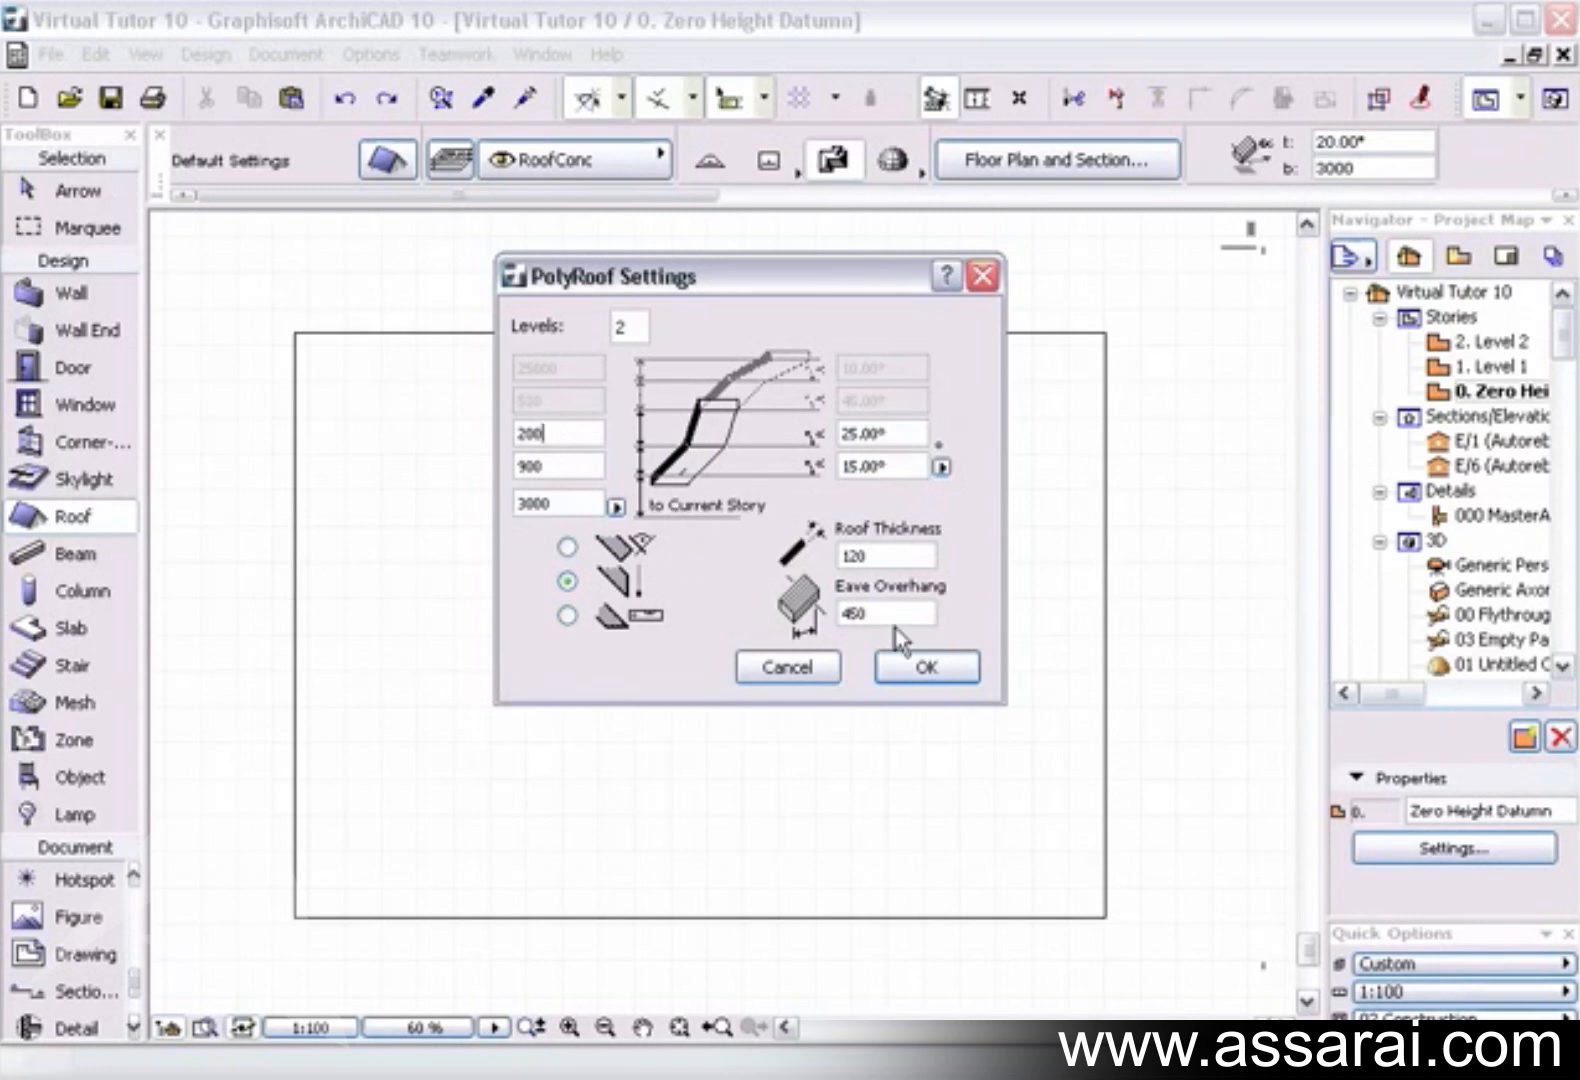
double_click(855, 613)
left_click(913, 667)
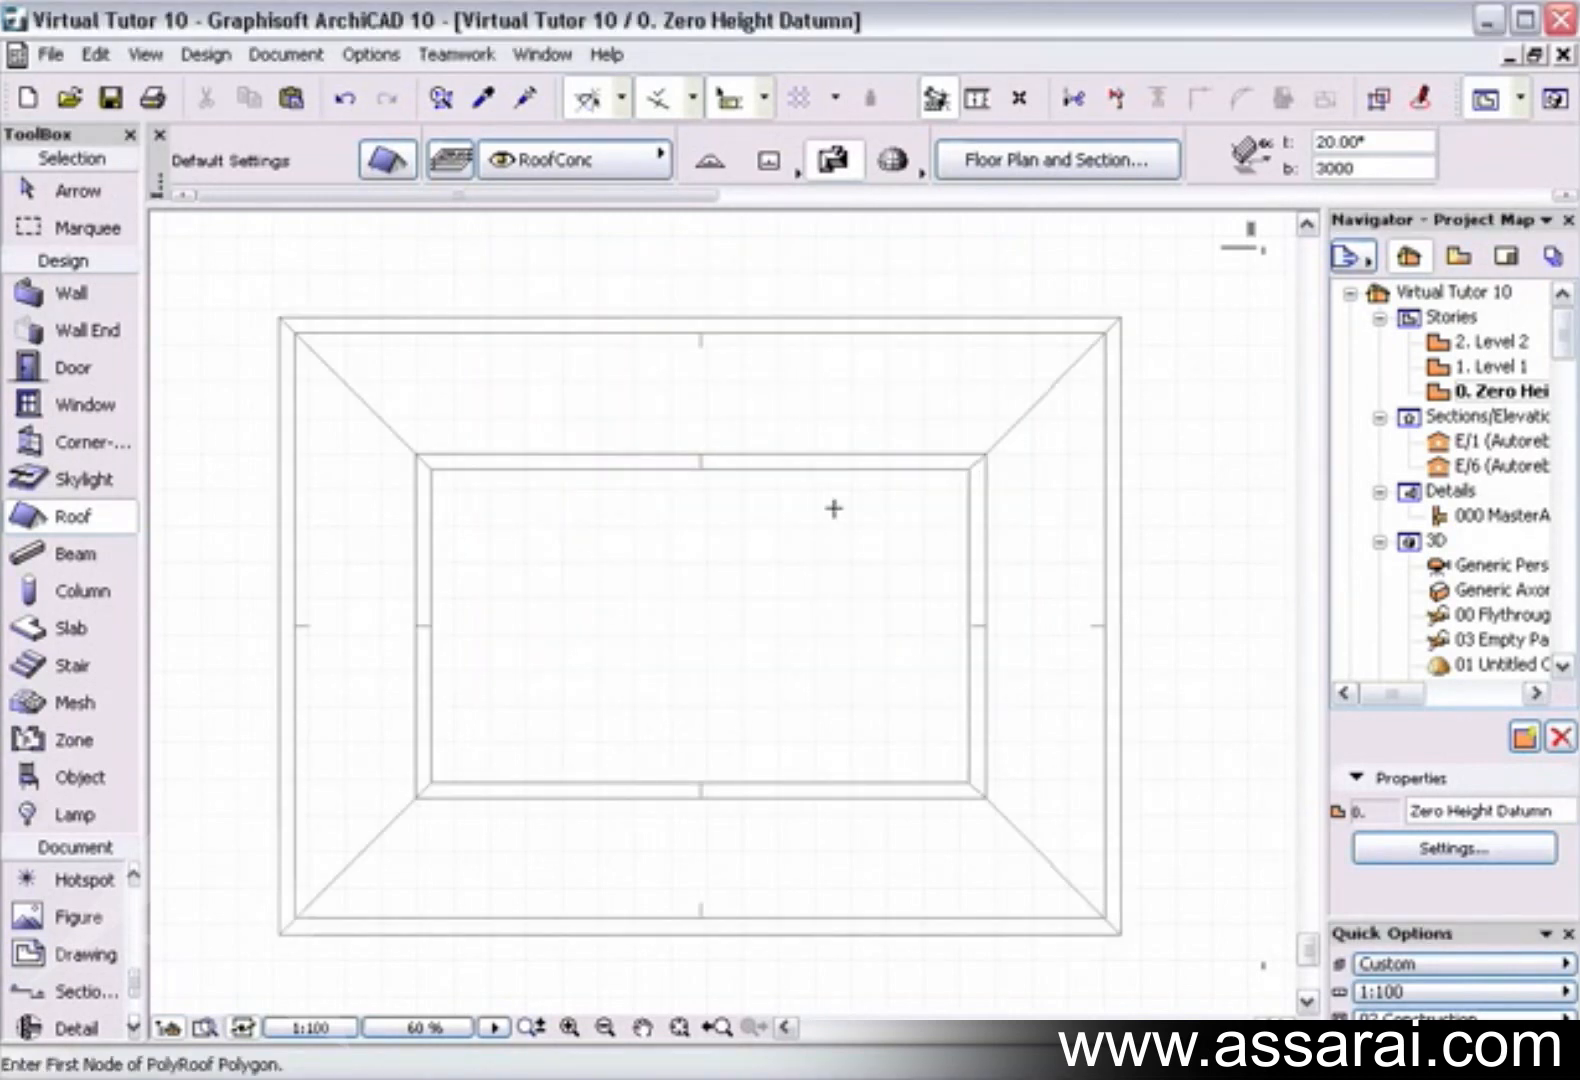
key("F3")
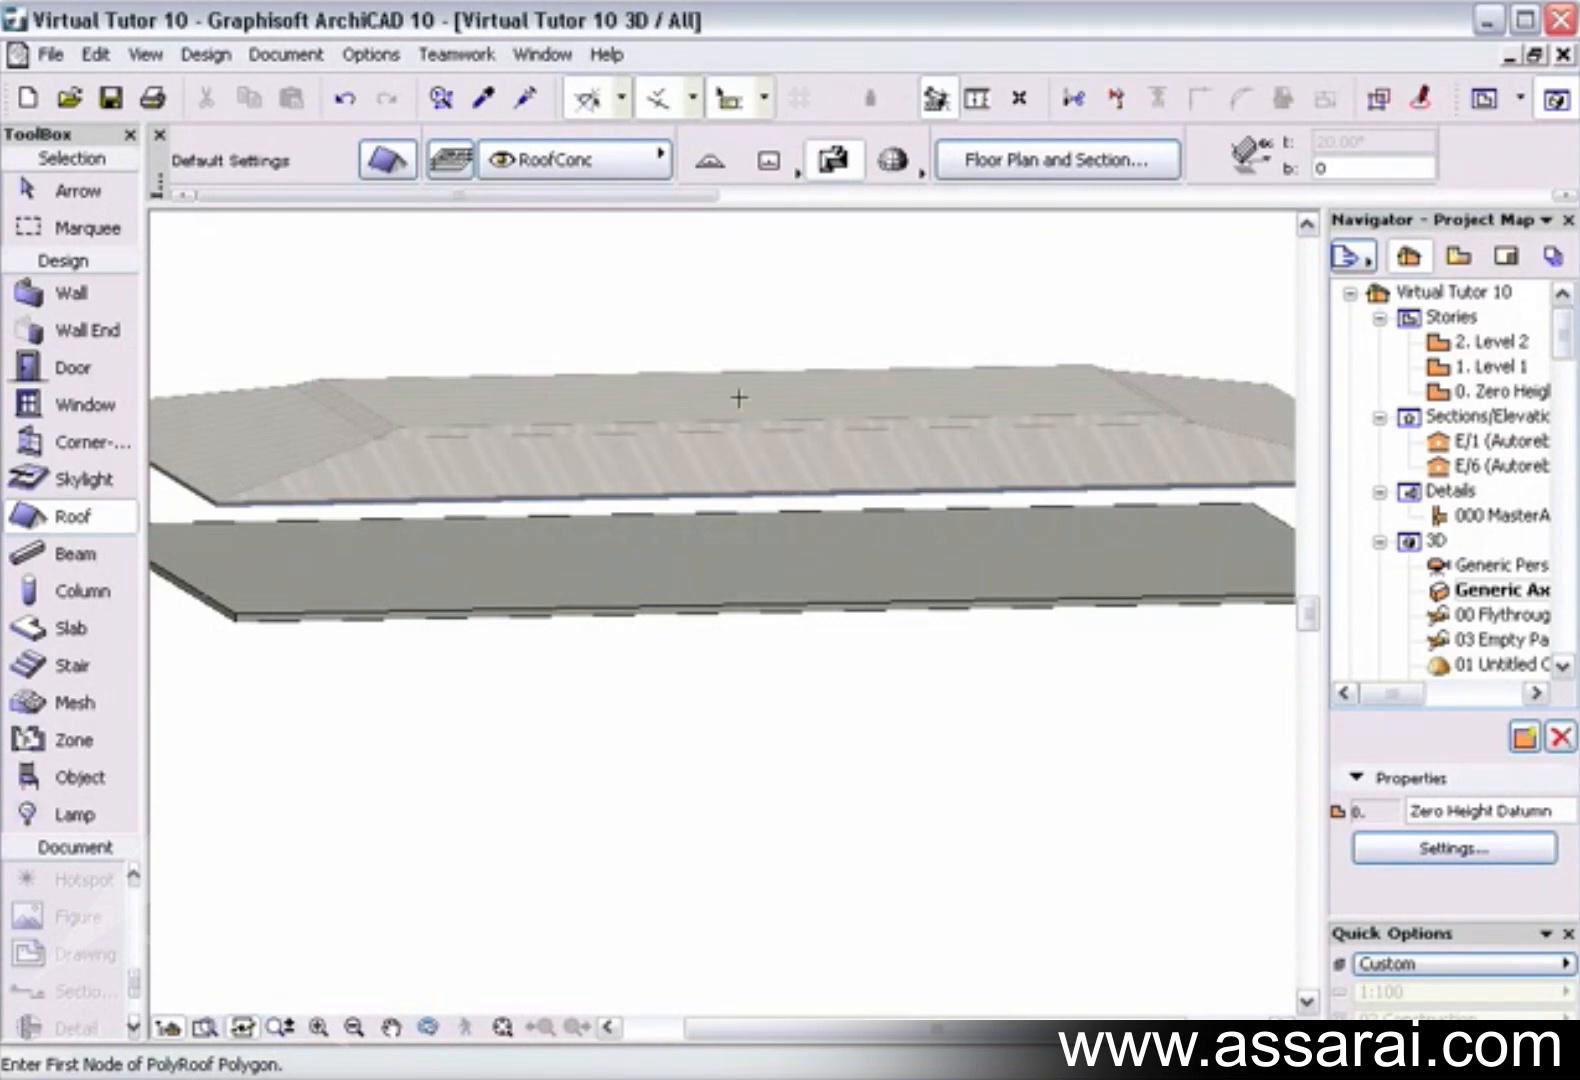
left_click(1563, 57)
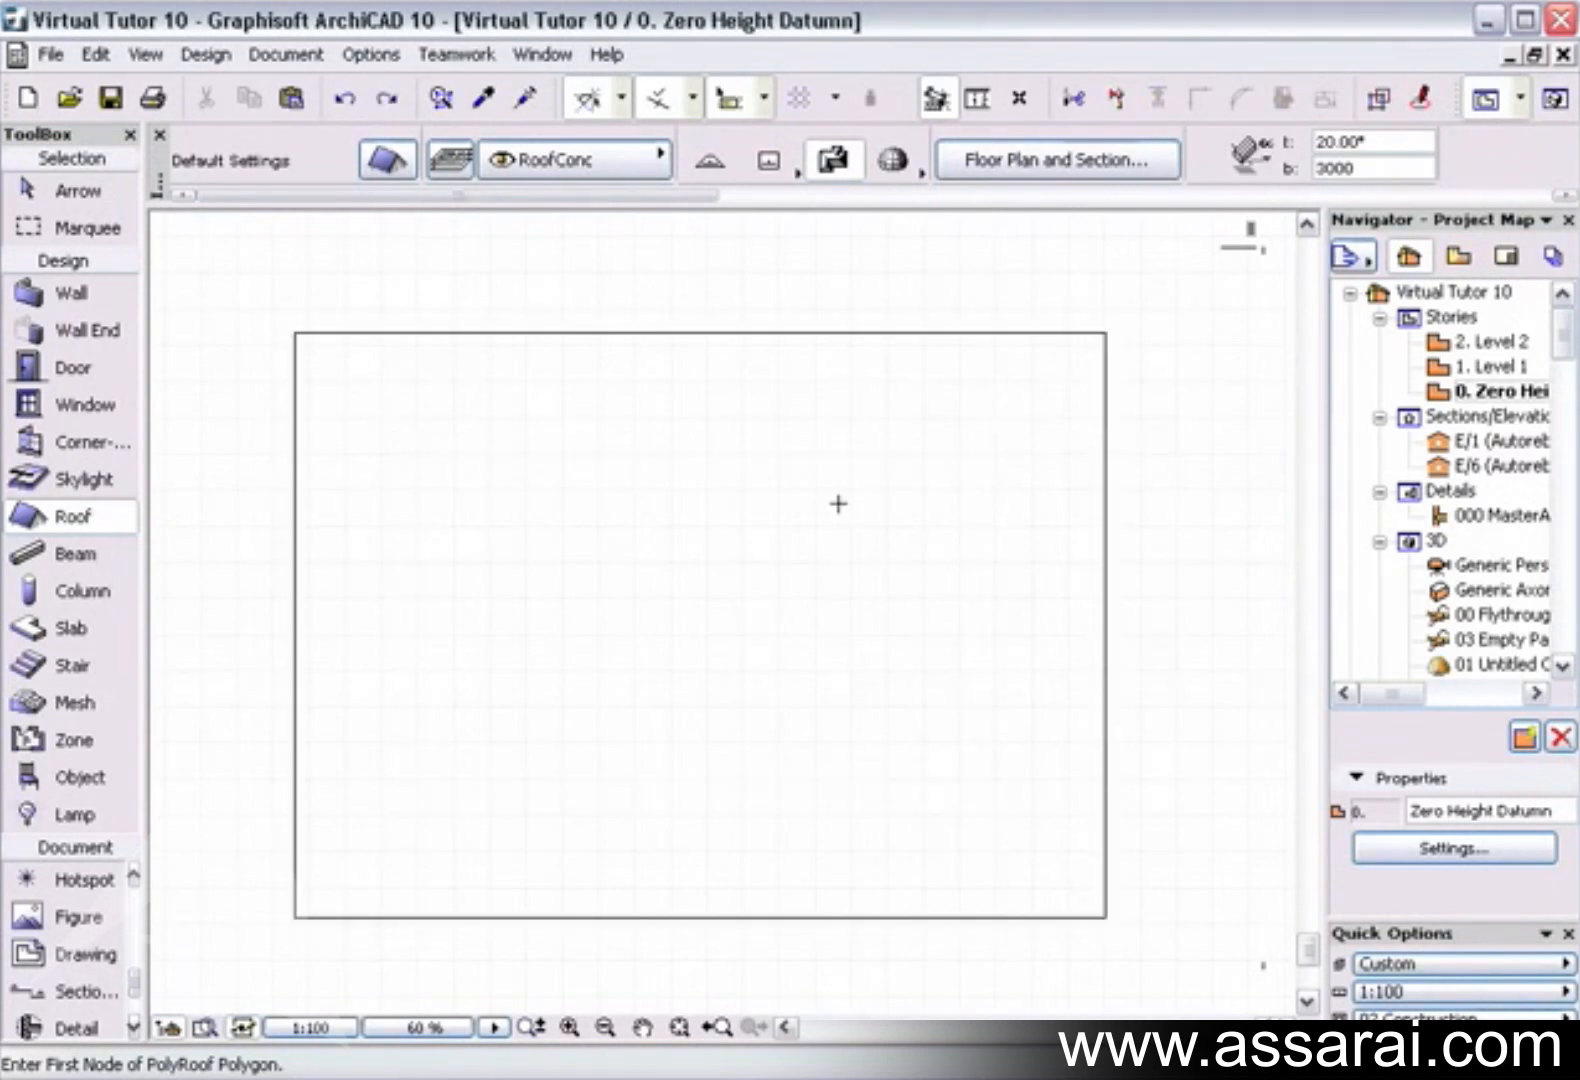
left_click(680, 334)
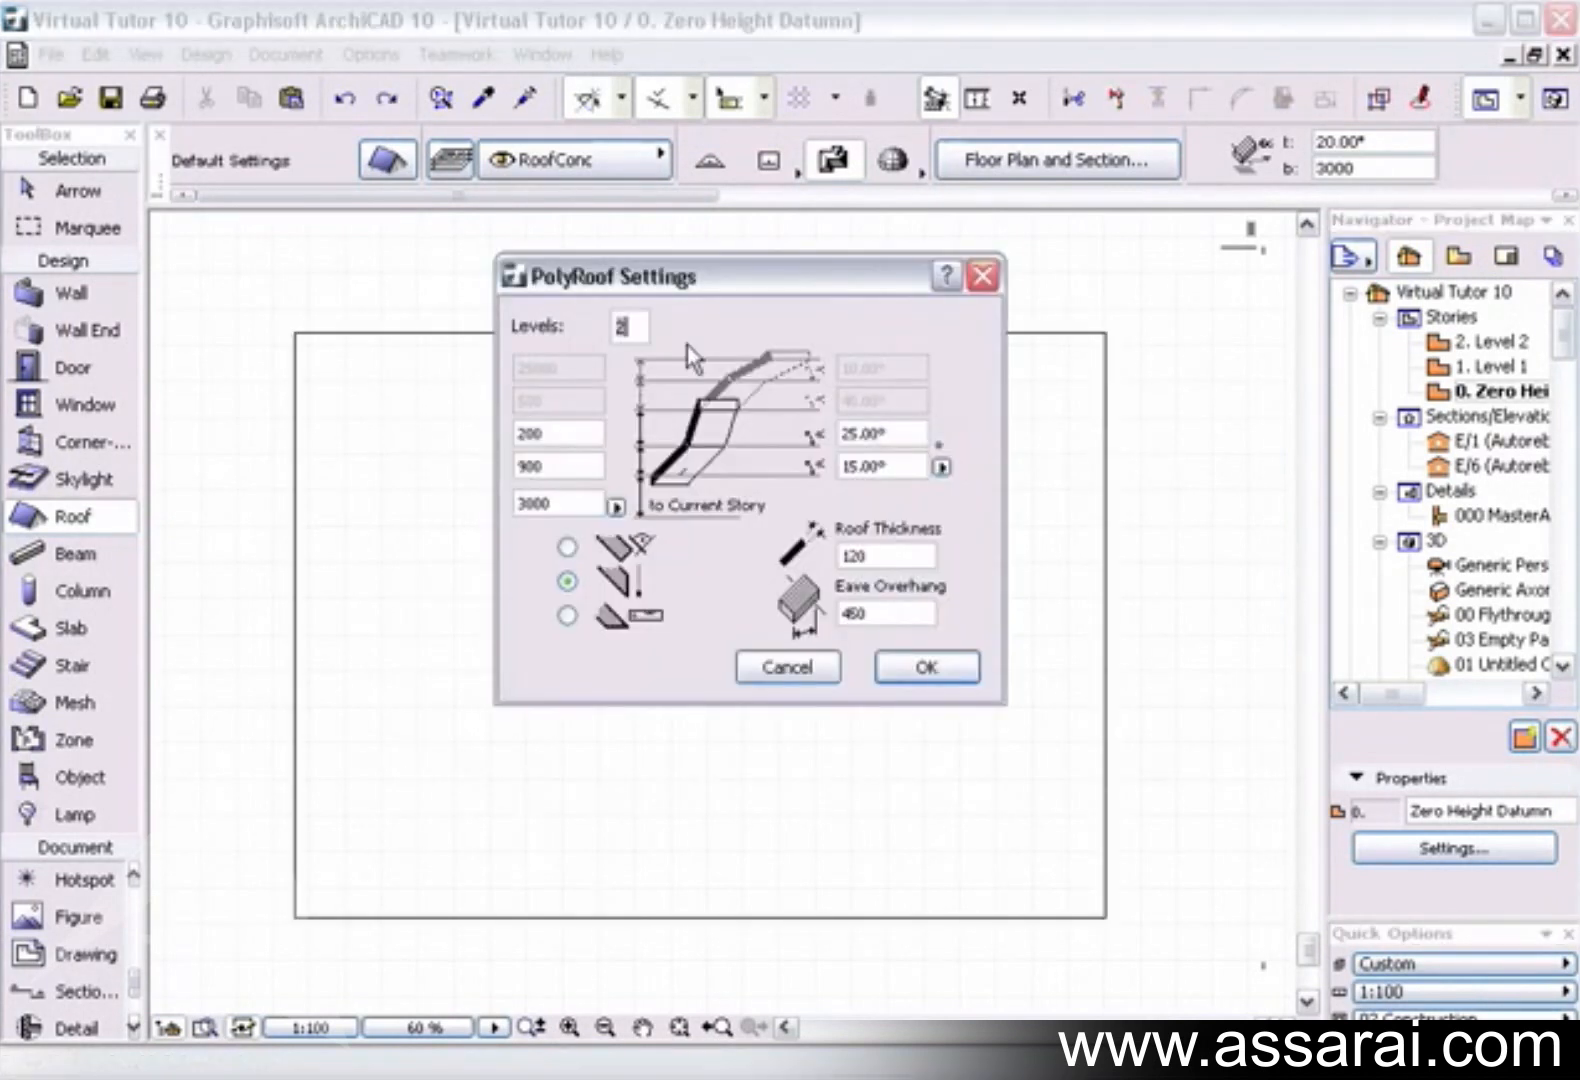
left_click(573, 435)
type("00")
left_click(927, 667)
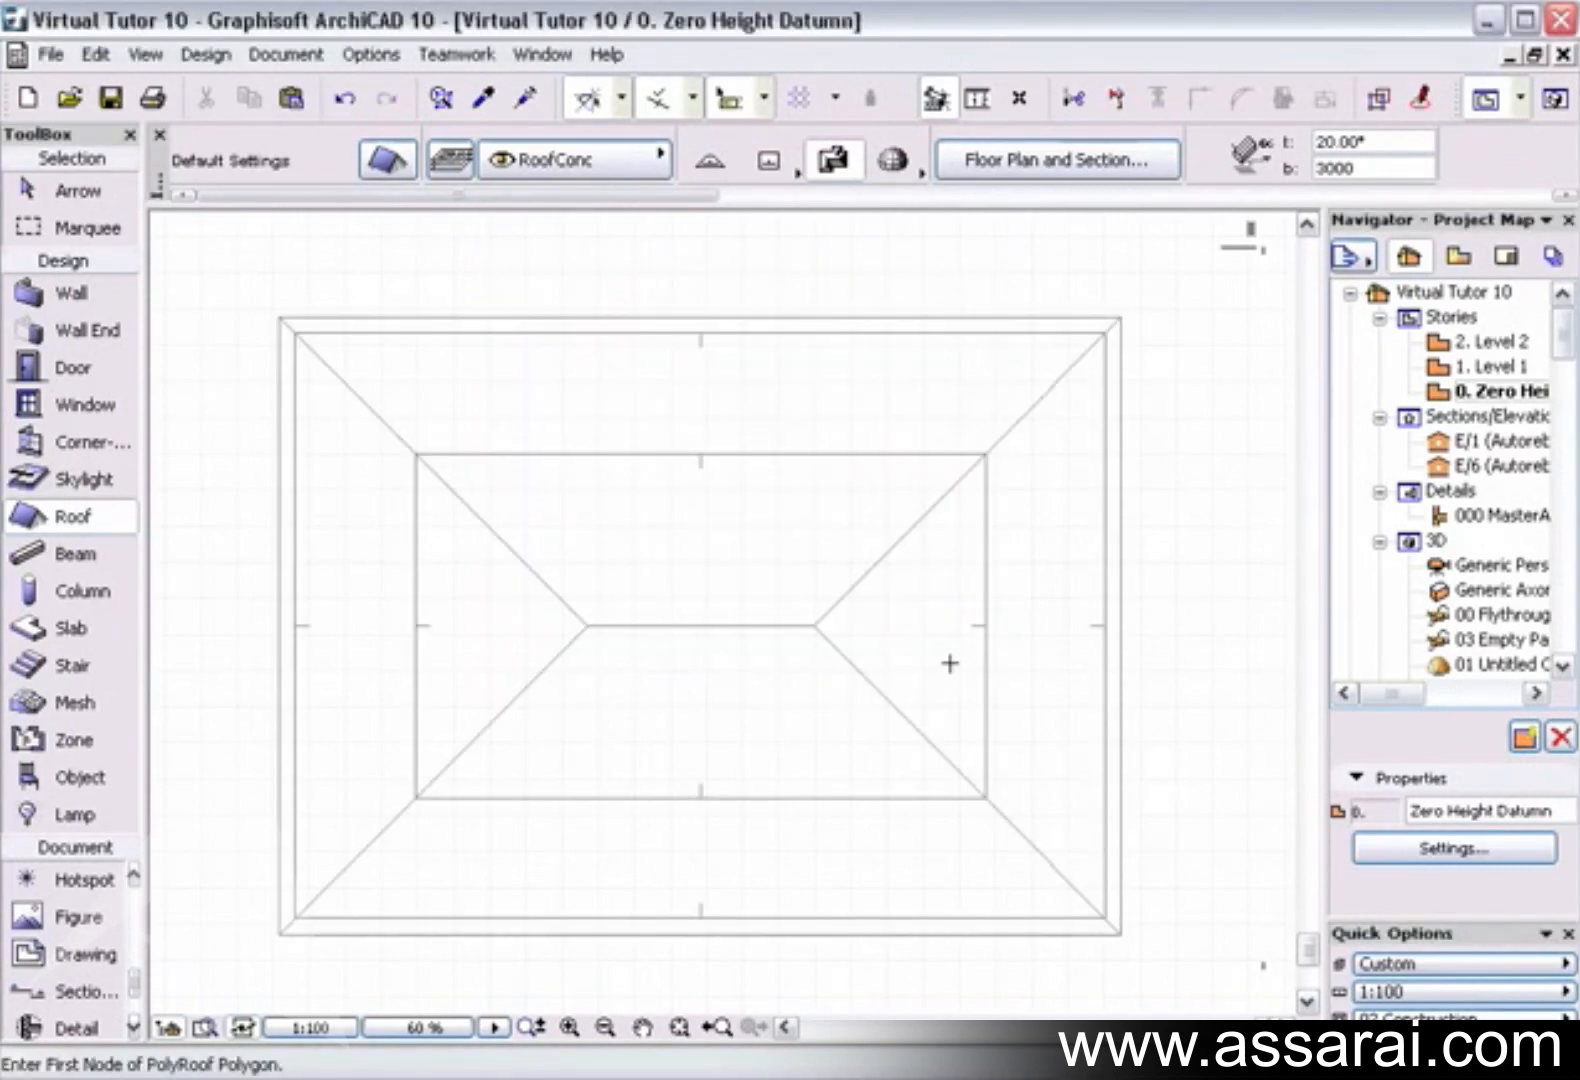
key("F3")
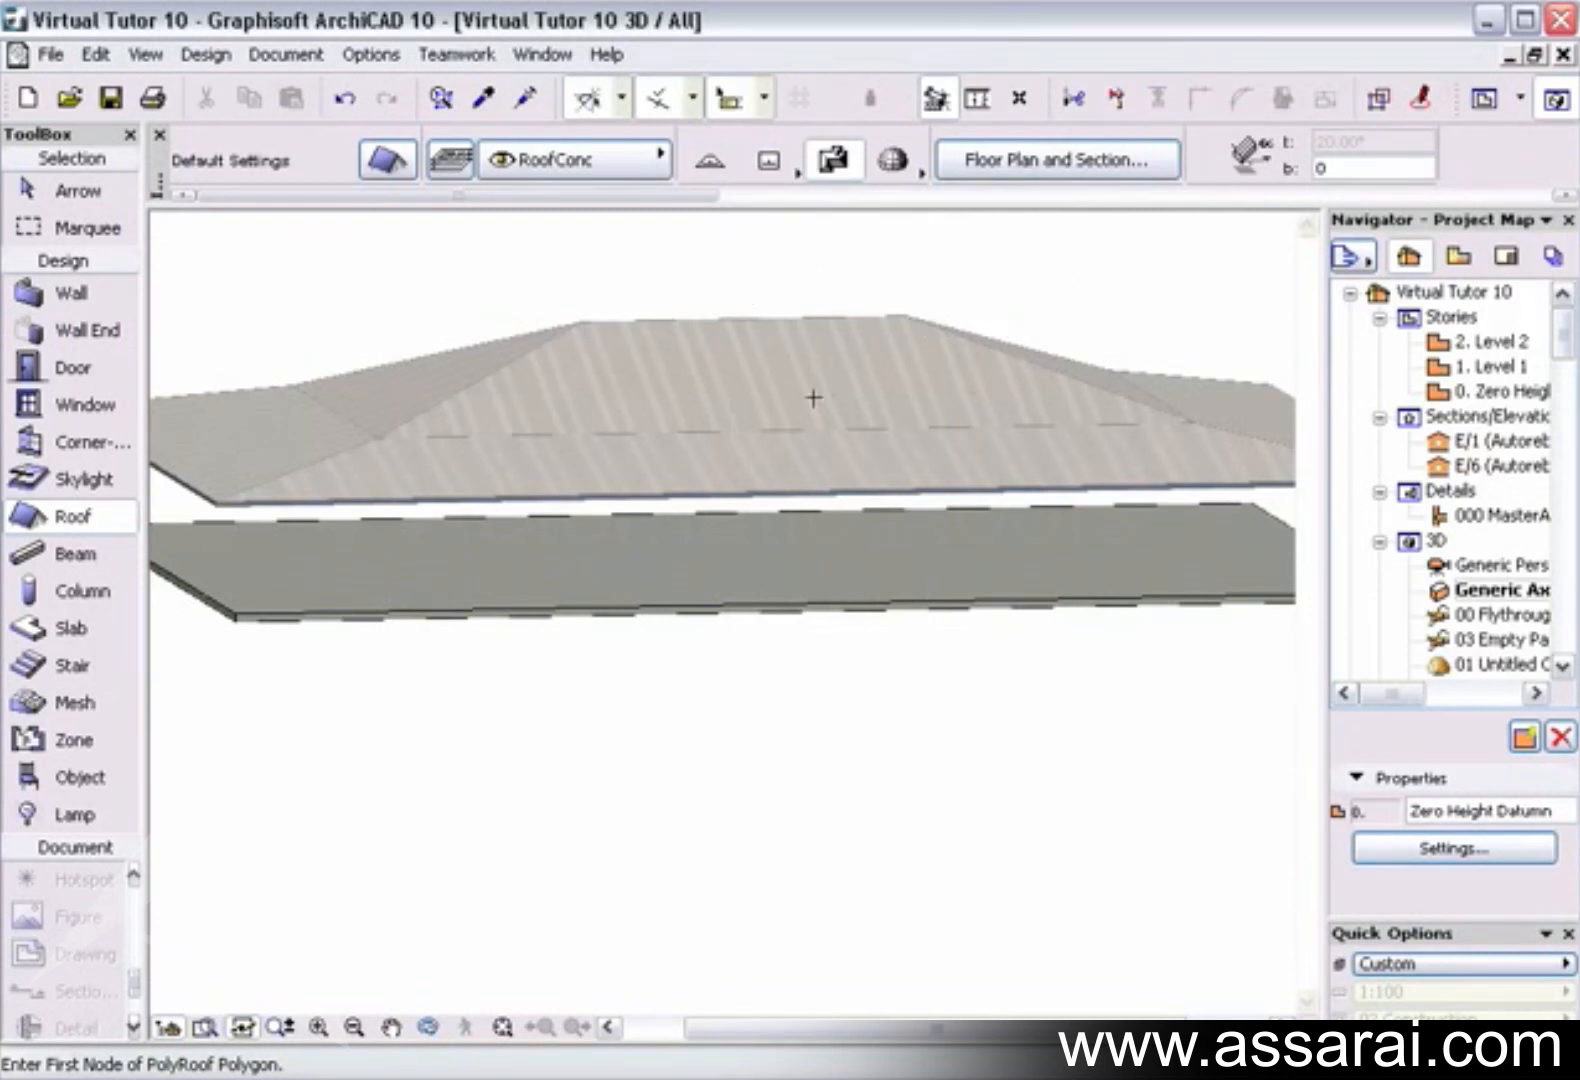
double_click(1469, 466)
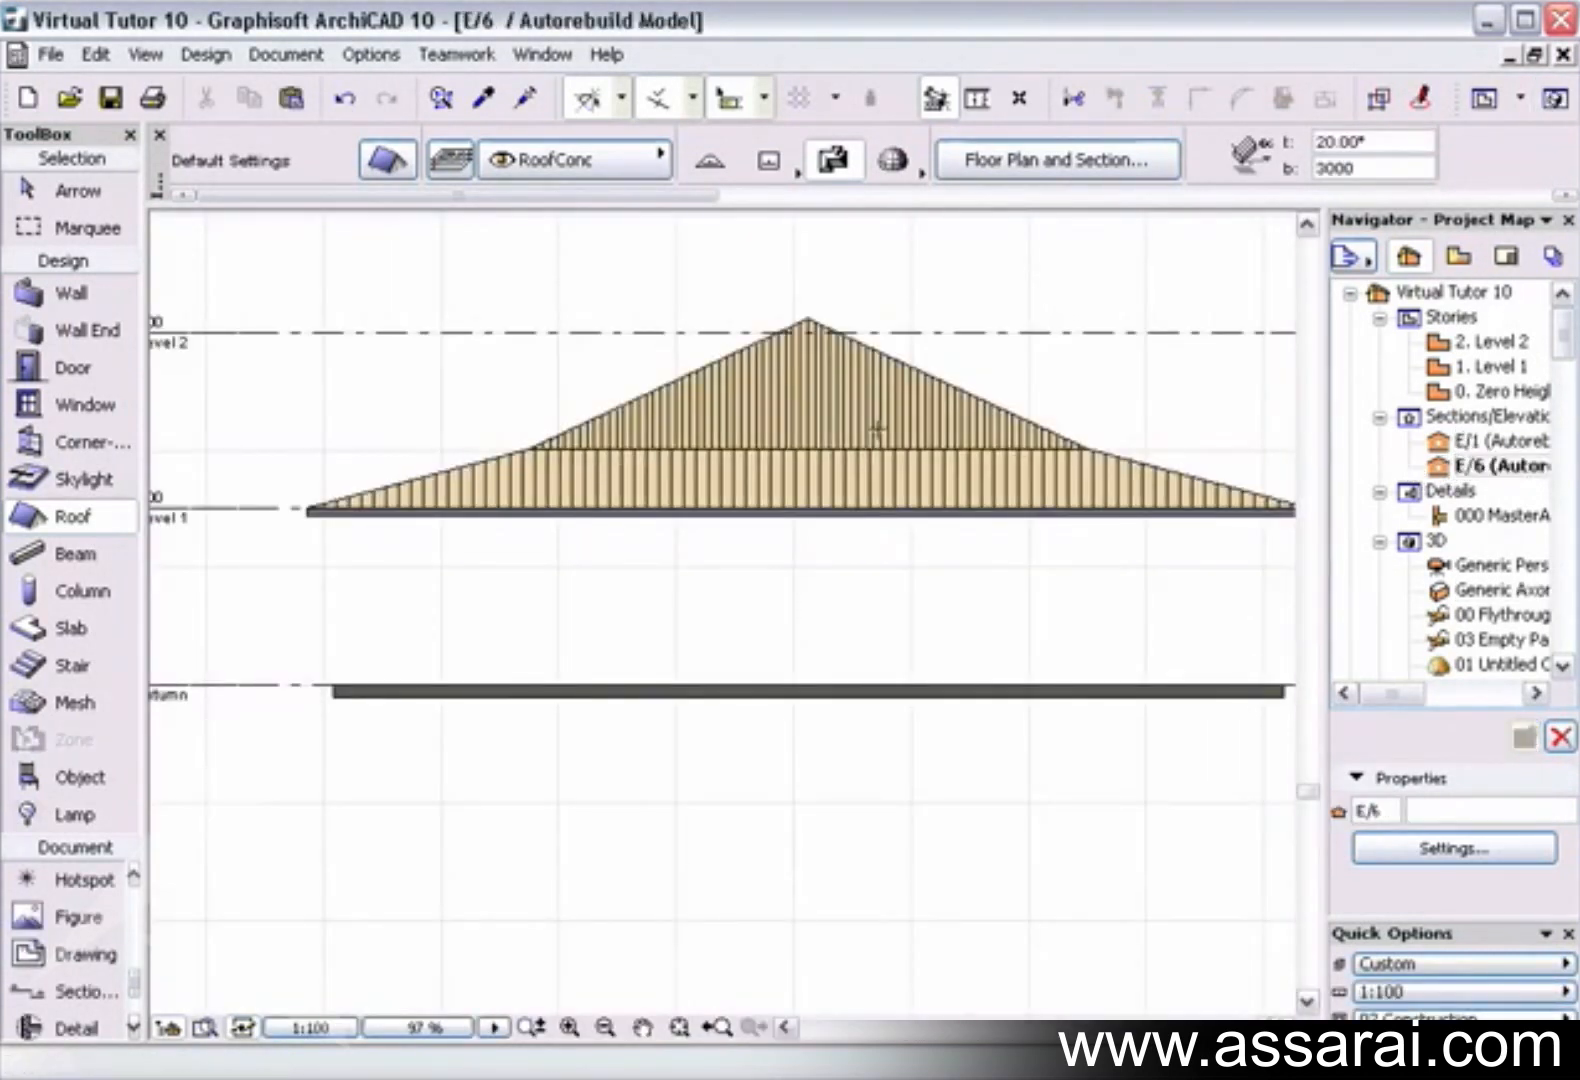
Close the E/6 elevation after a quick pan, then select and delete the two-level roof
middle_click_drag(864, 439, 802, 451)
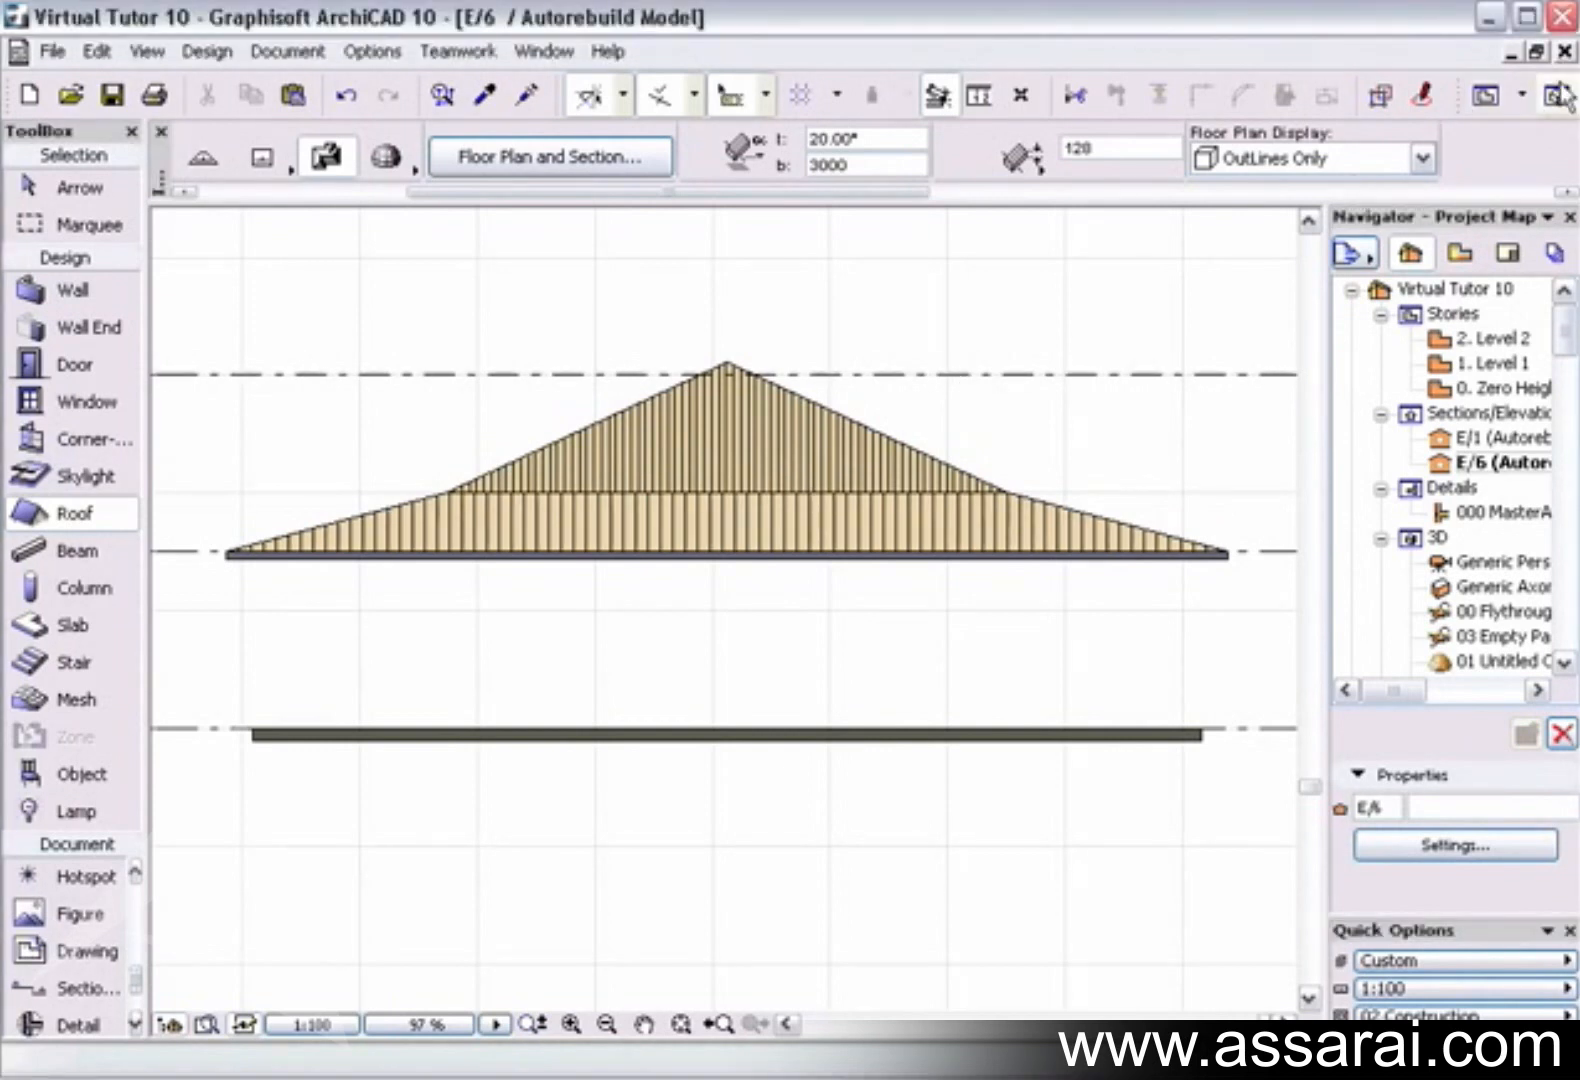
left_click(1565, 52)
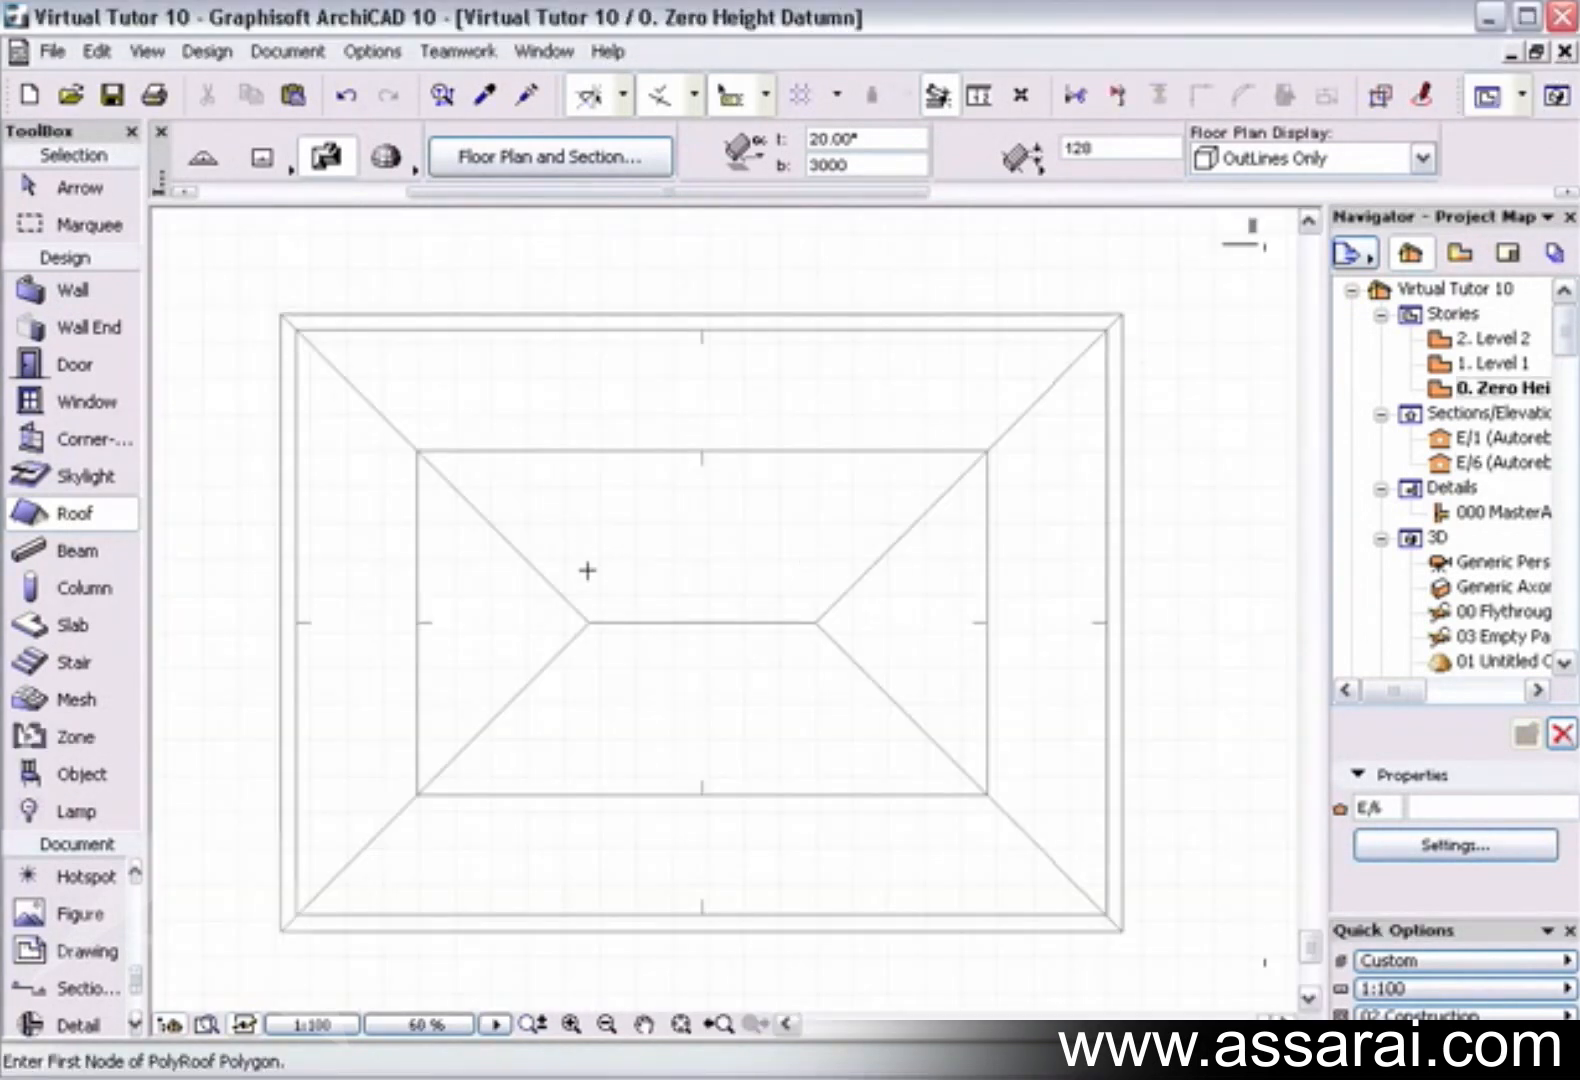
left_click(611, 612)
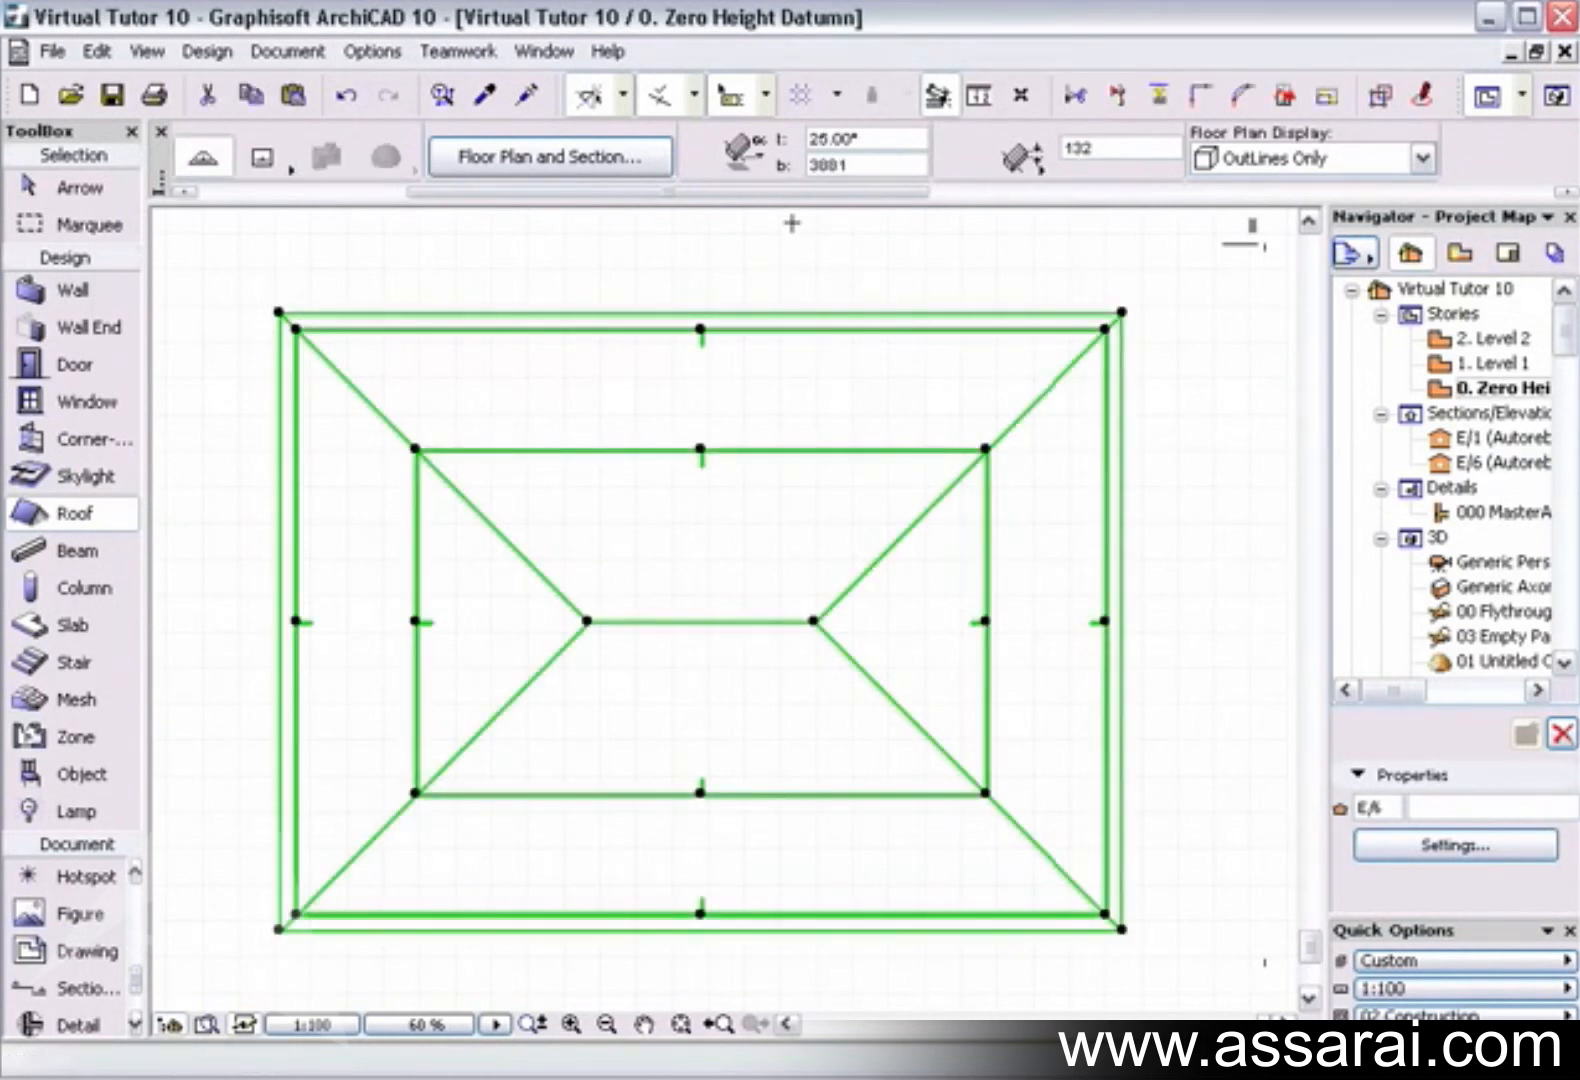
key("Delete")
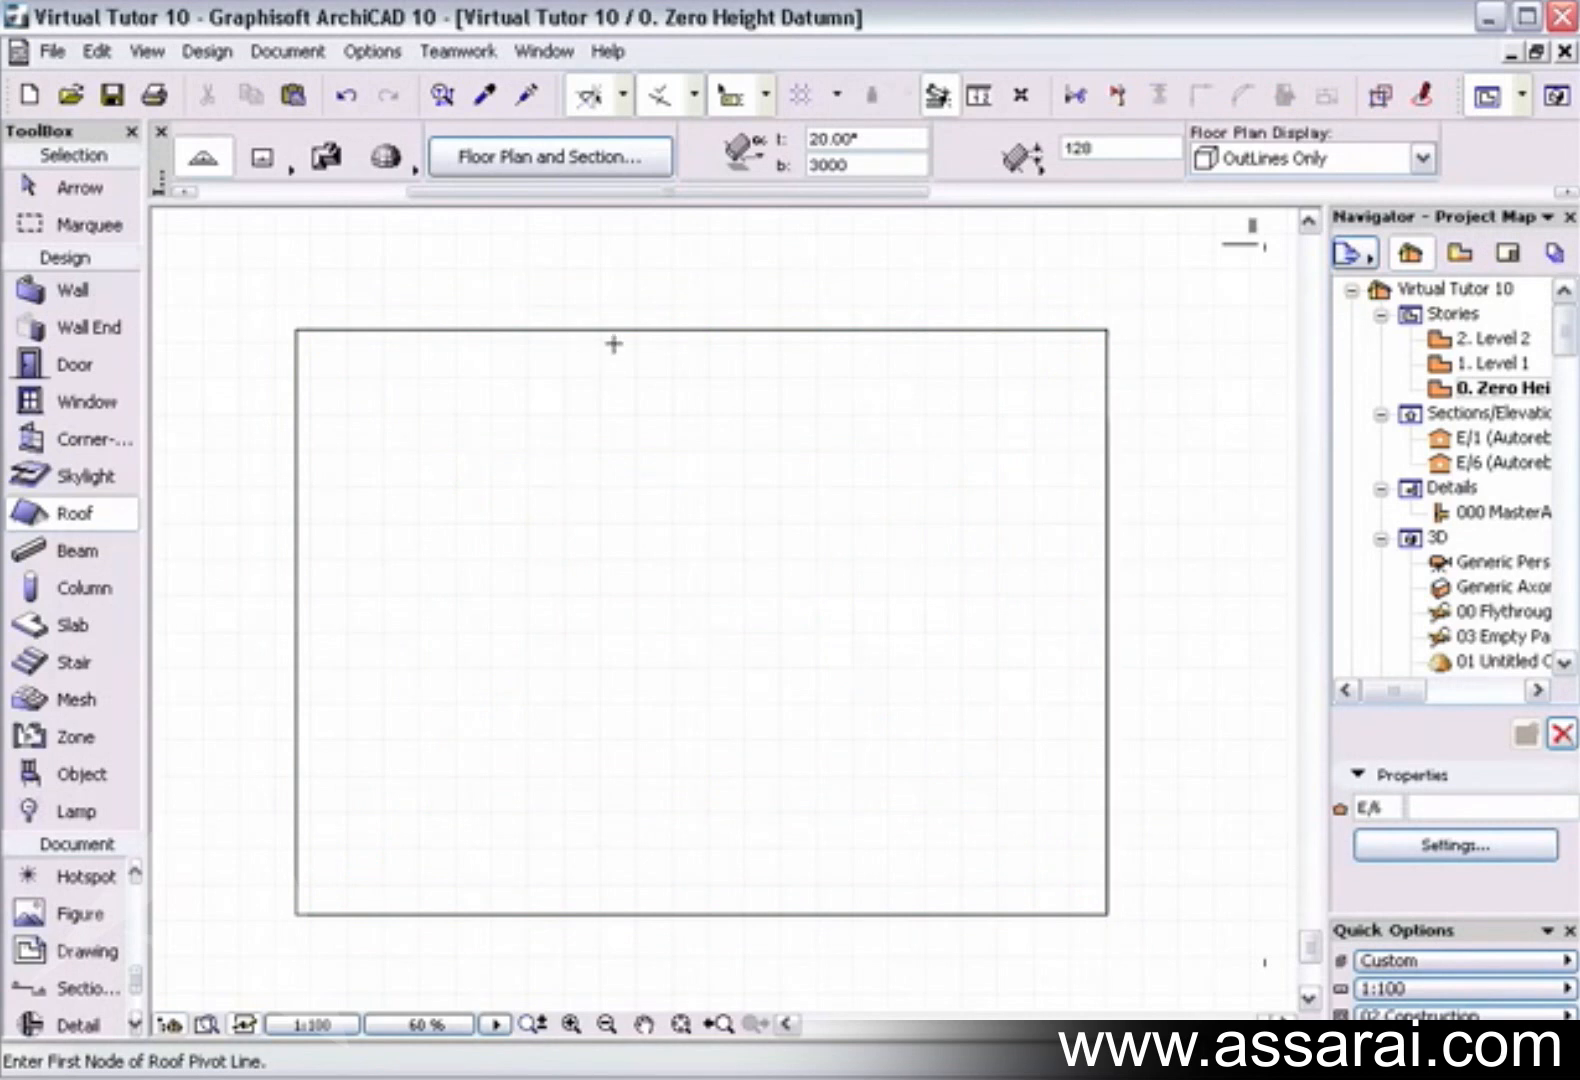
Magic-wand the rectangle with PolyRoof, set 4 levels and a 500 part height, and generate the roof
left_click(327, 157)
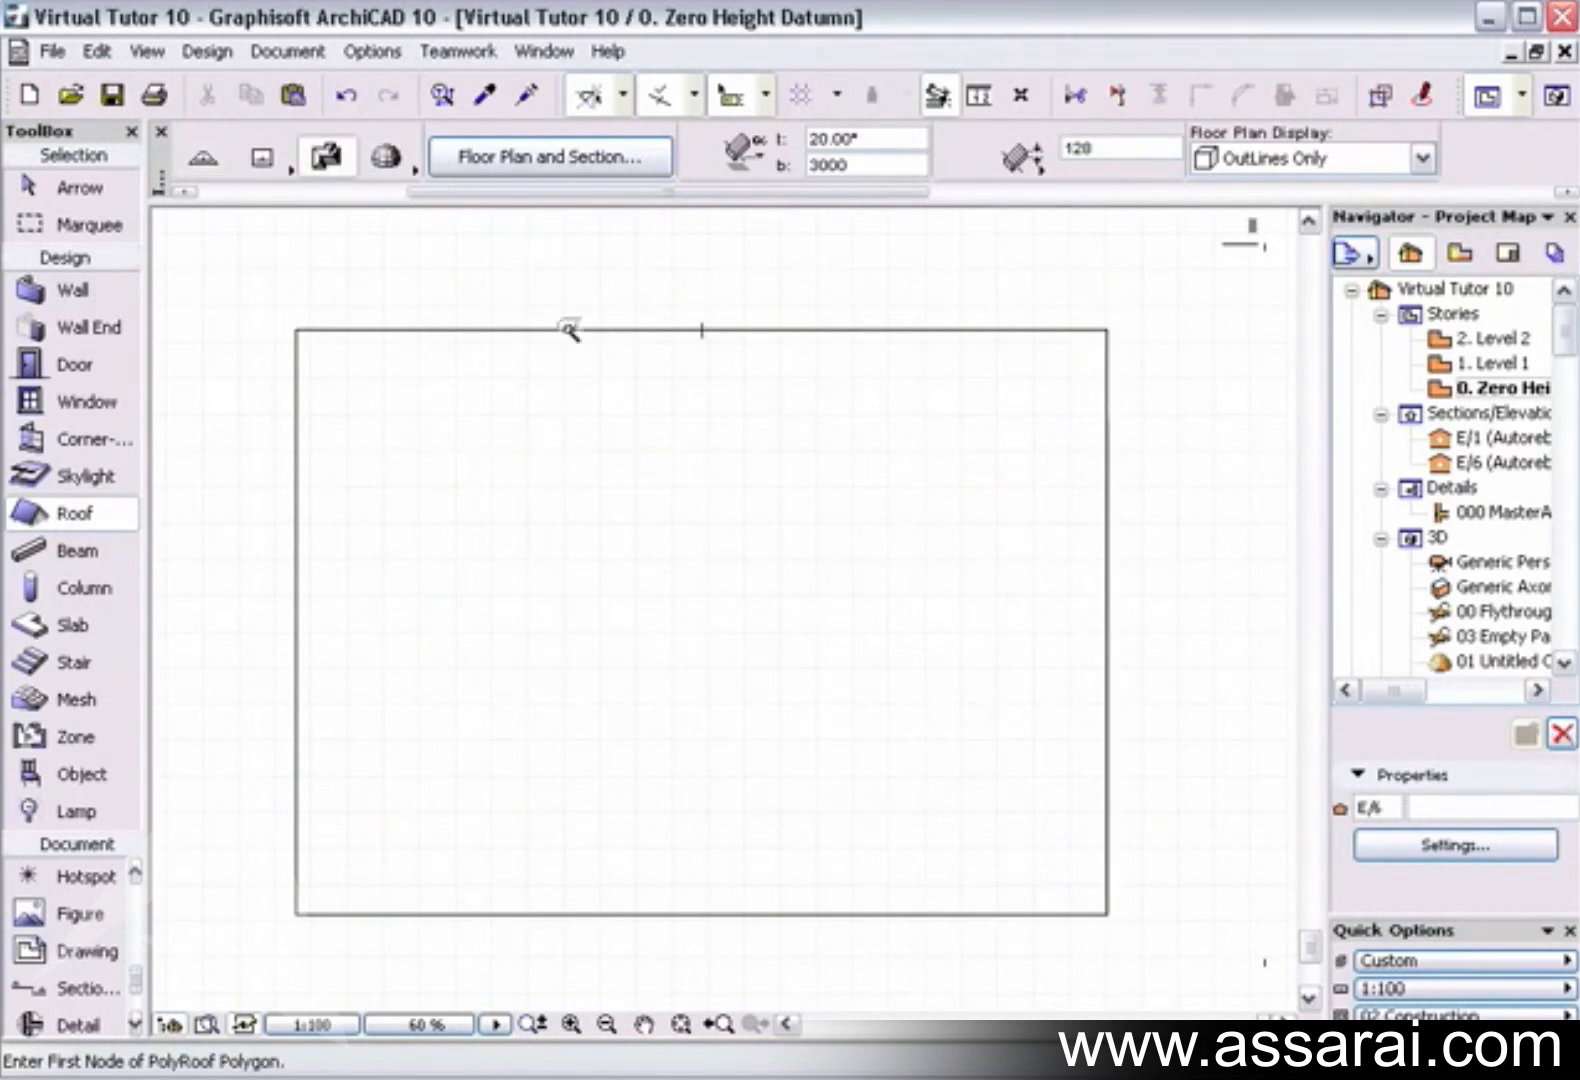
left_click(569, 331)
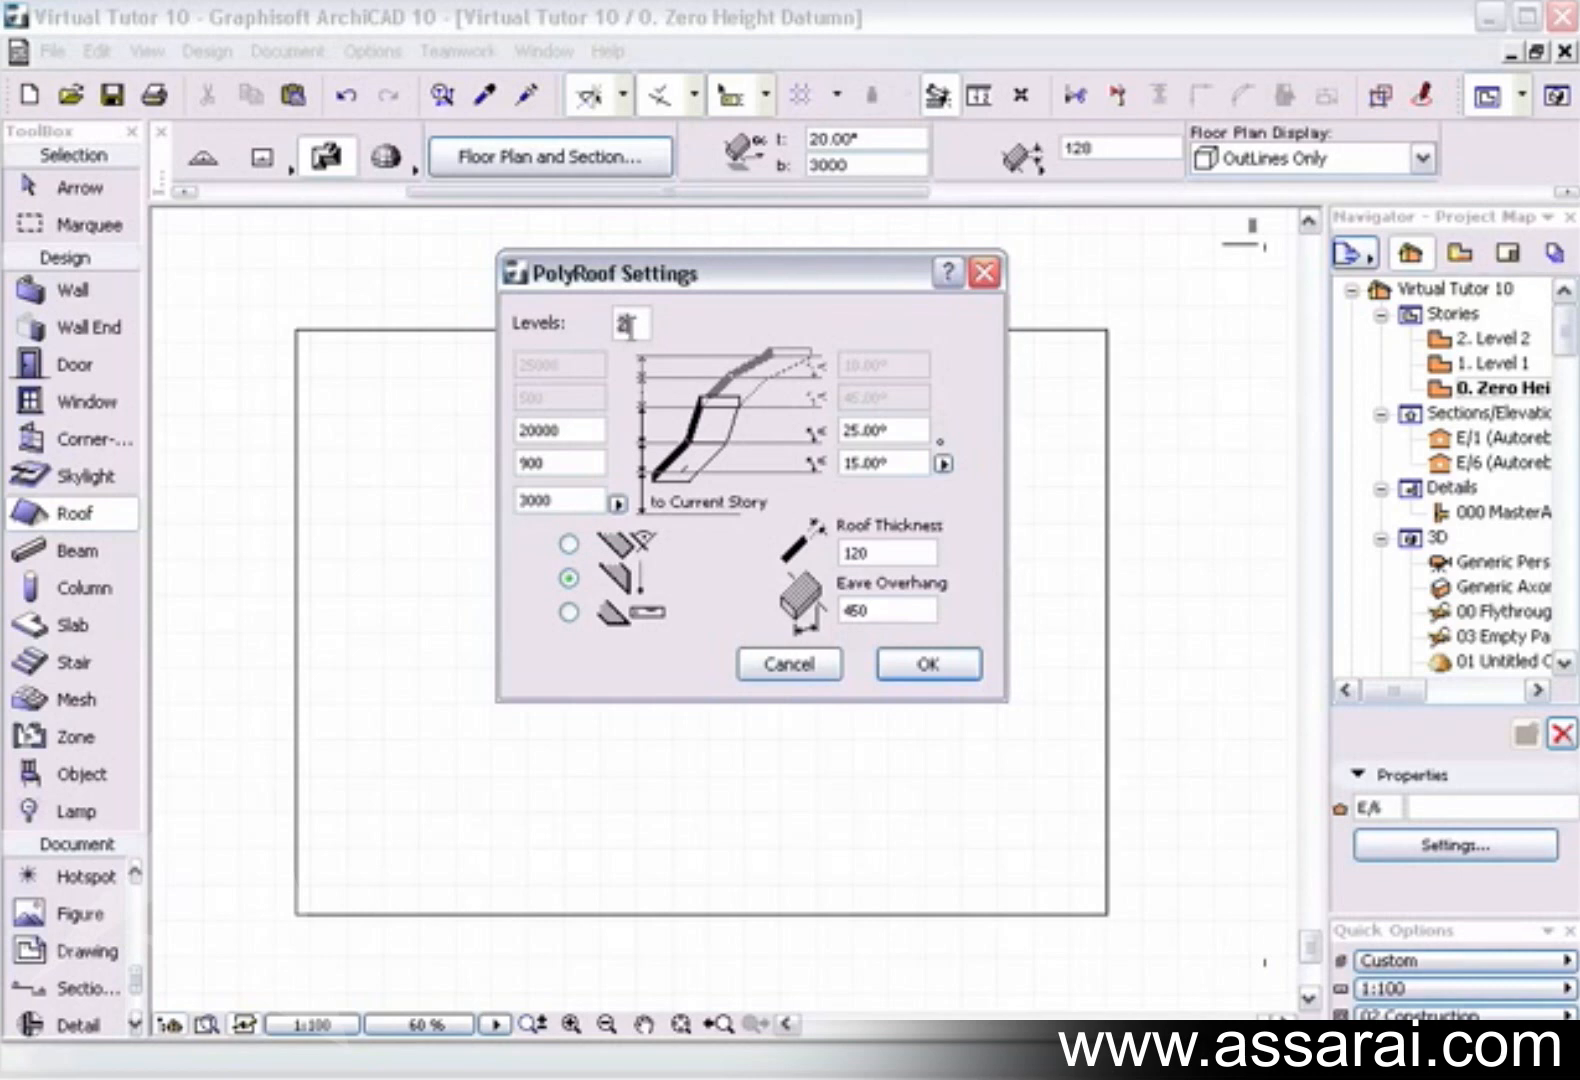
type("4")
key("Return")
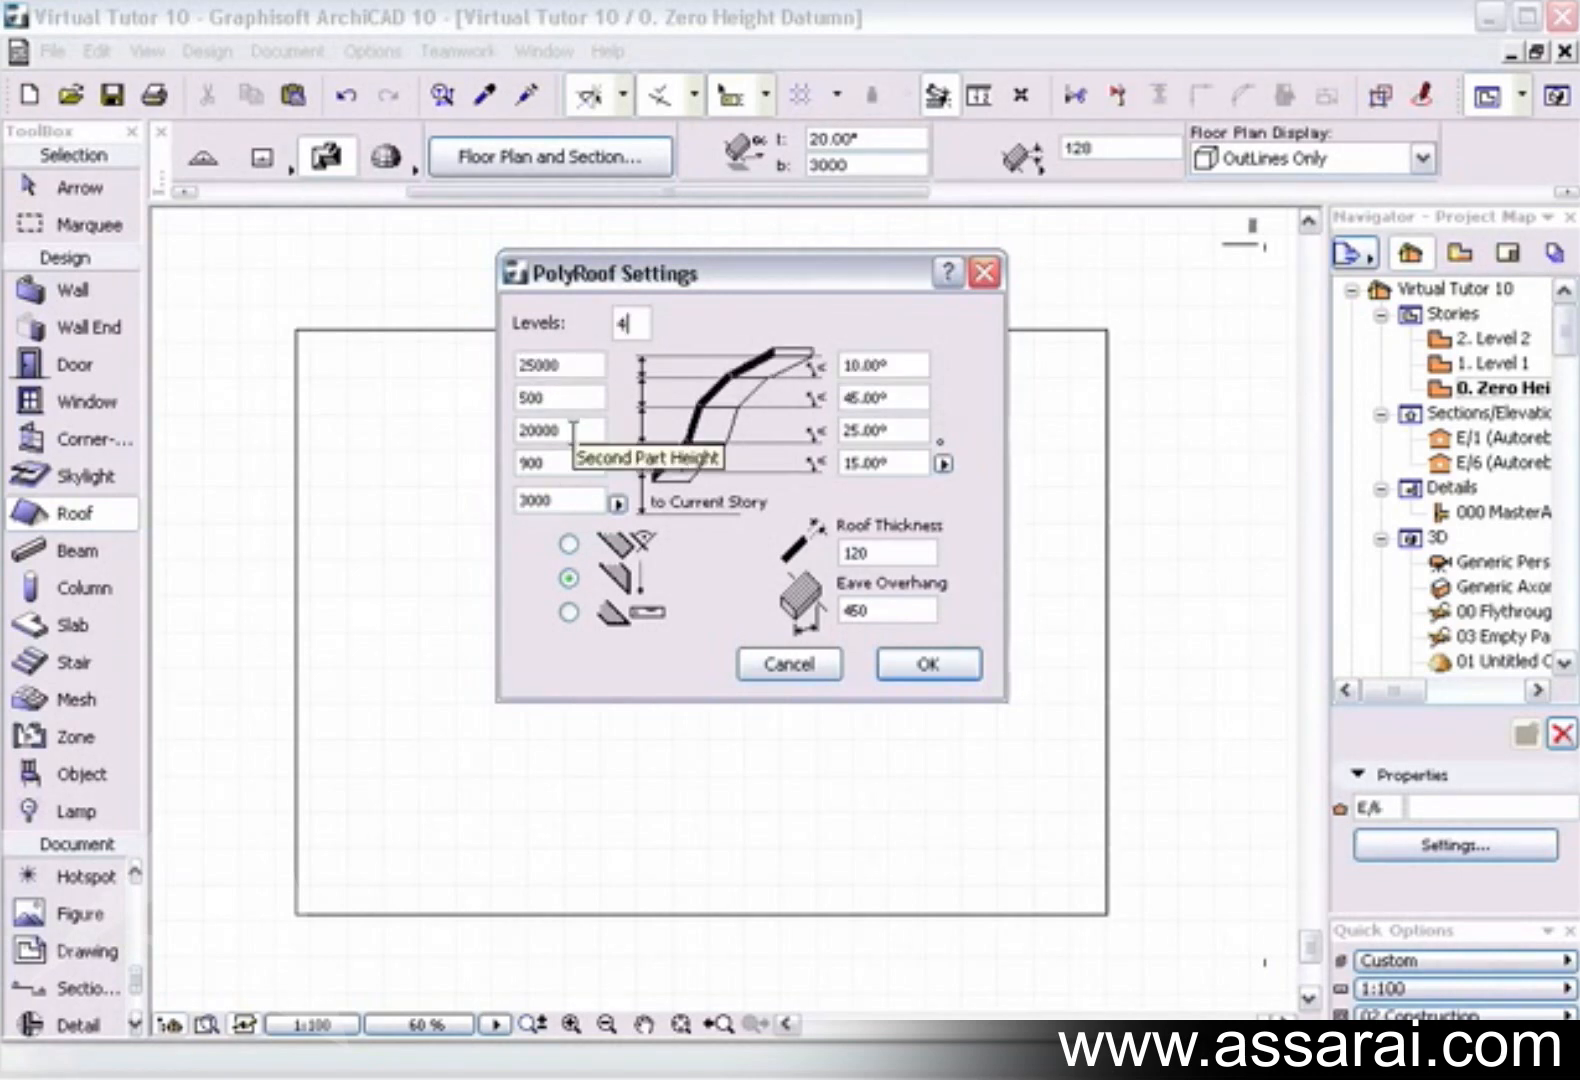
double_click(549, 431)
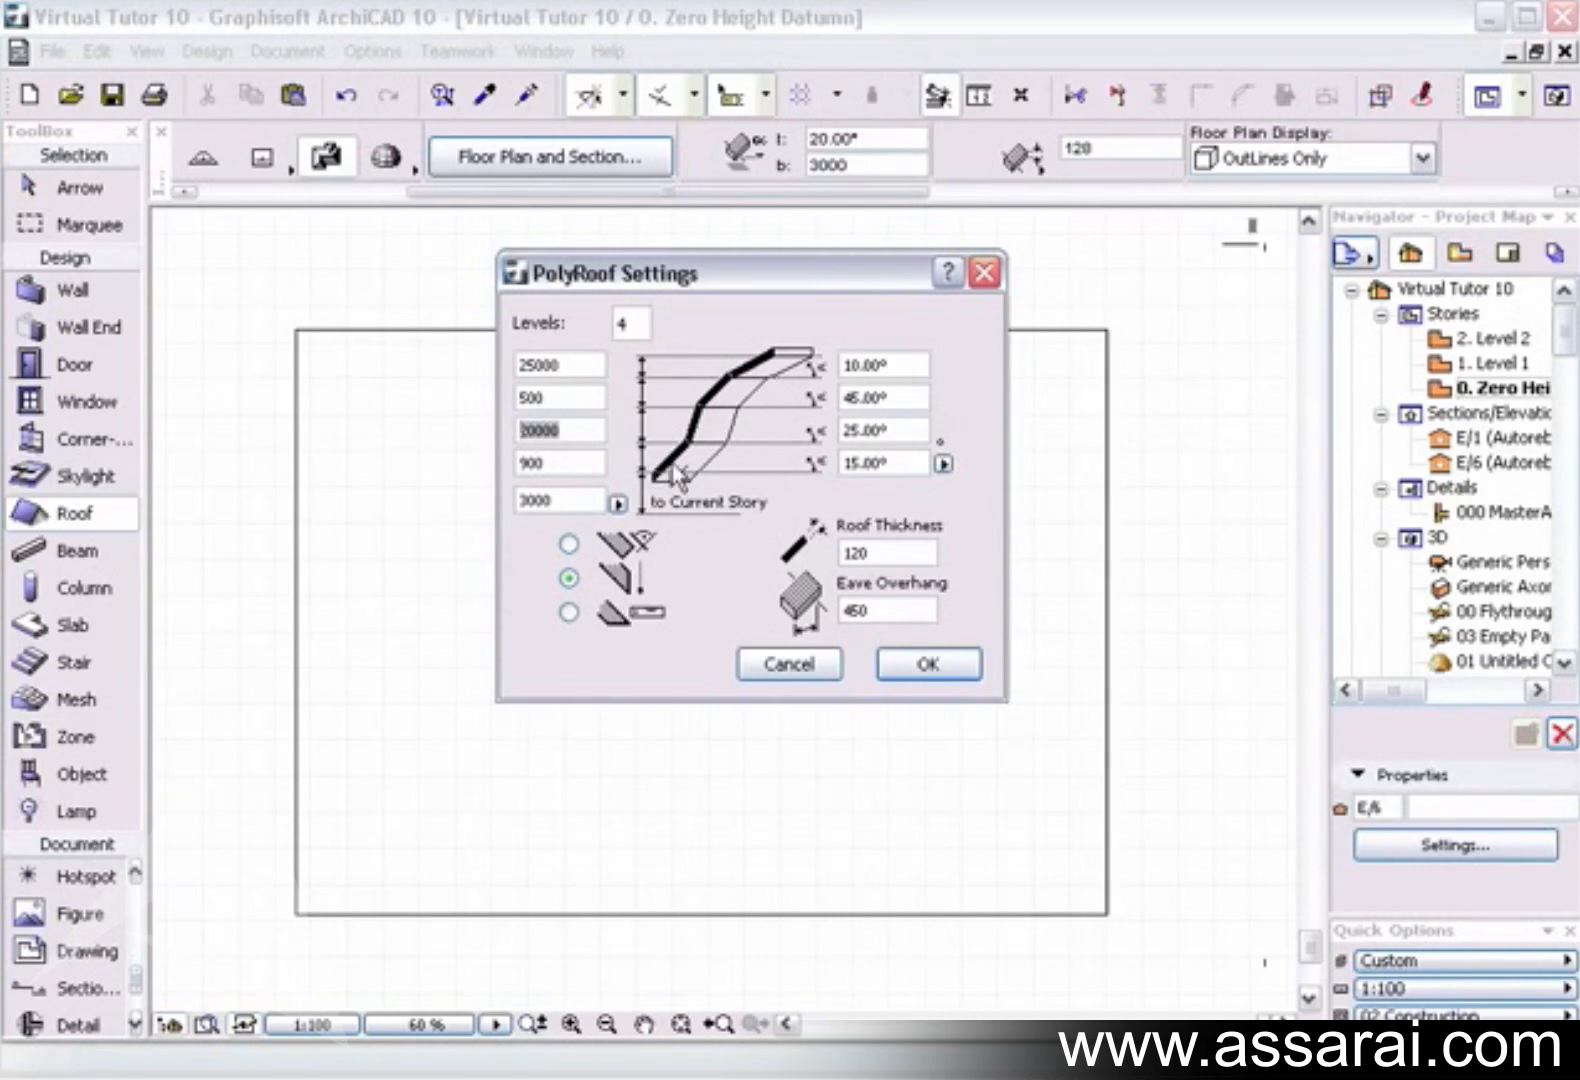
type("50")
type("0")
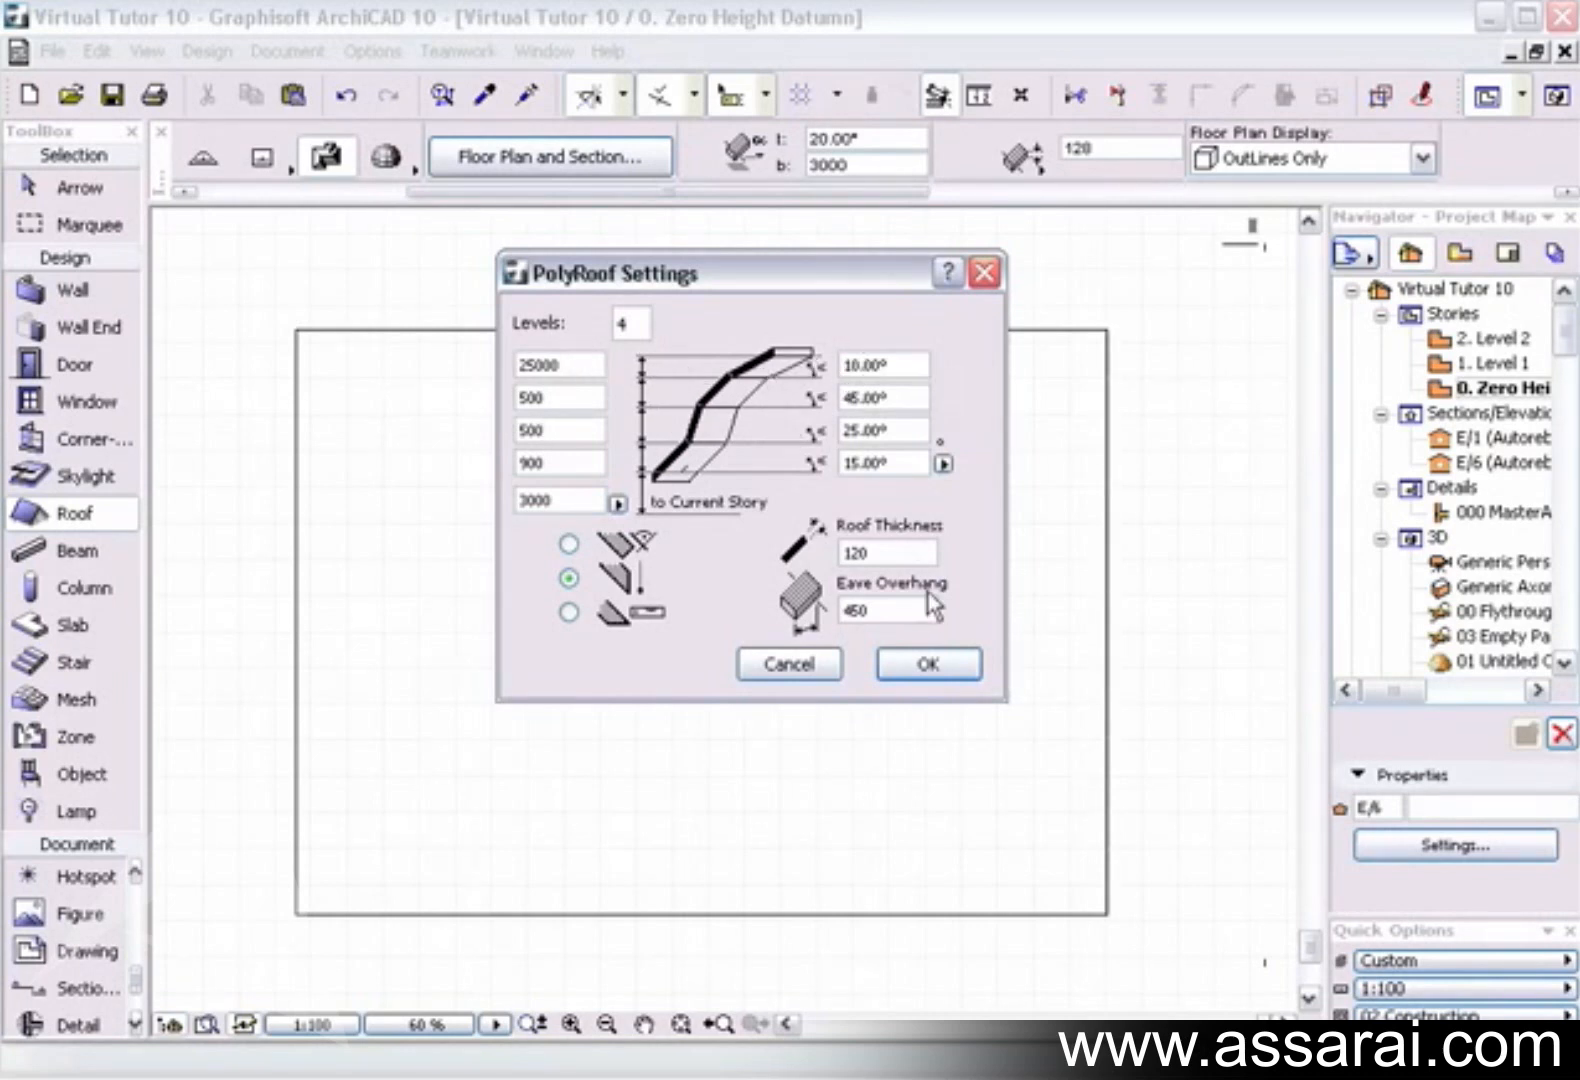
left_click(928, 665)
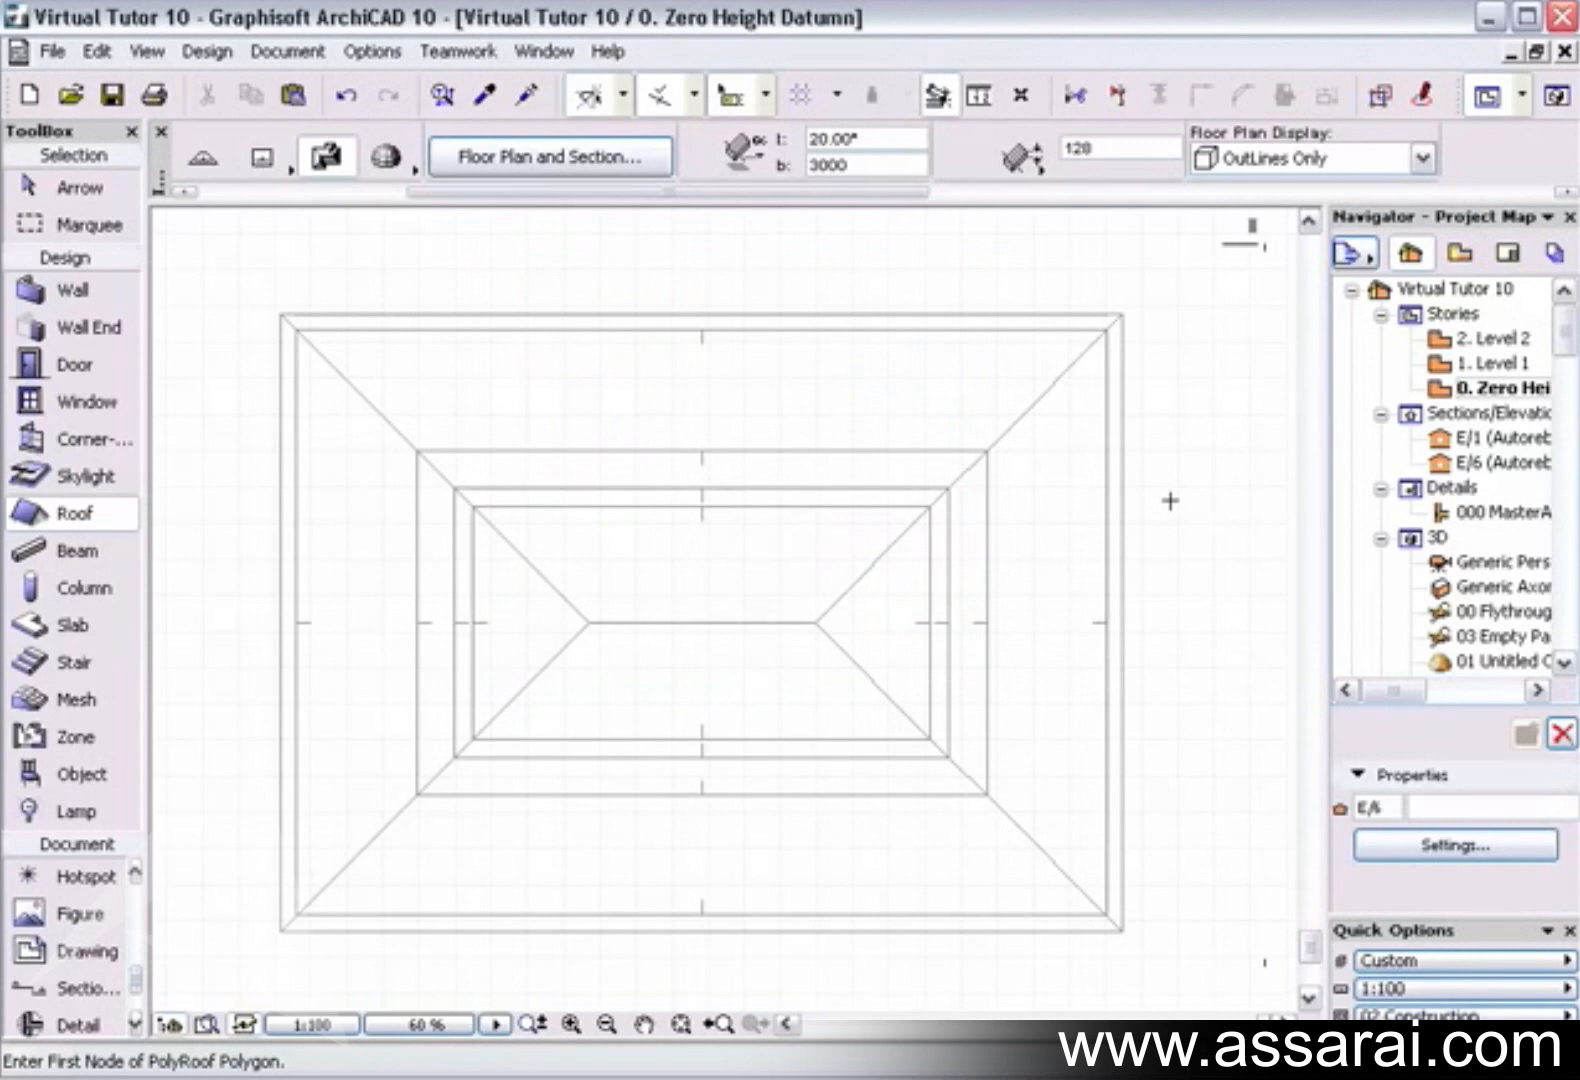
key("F3")
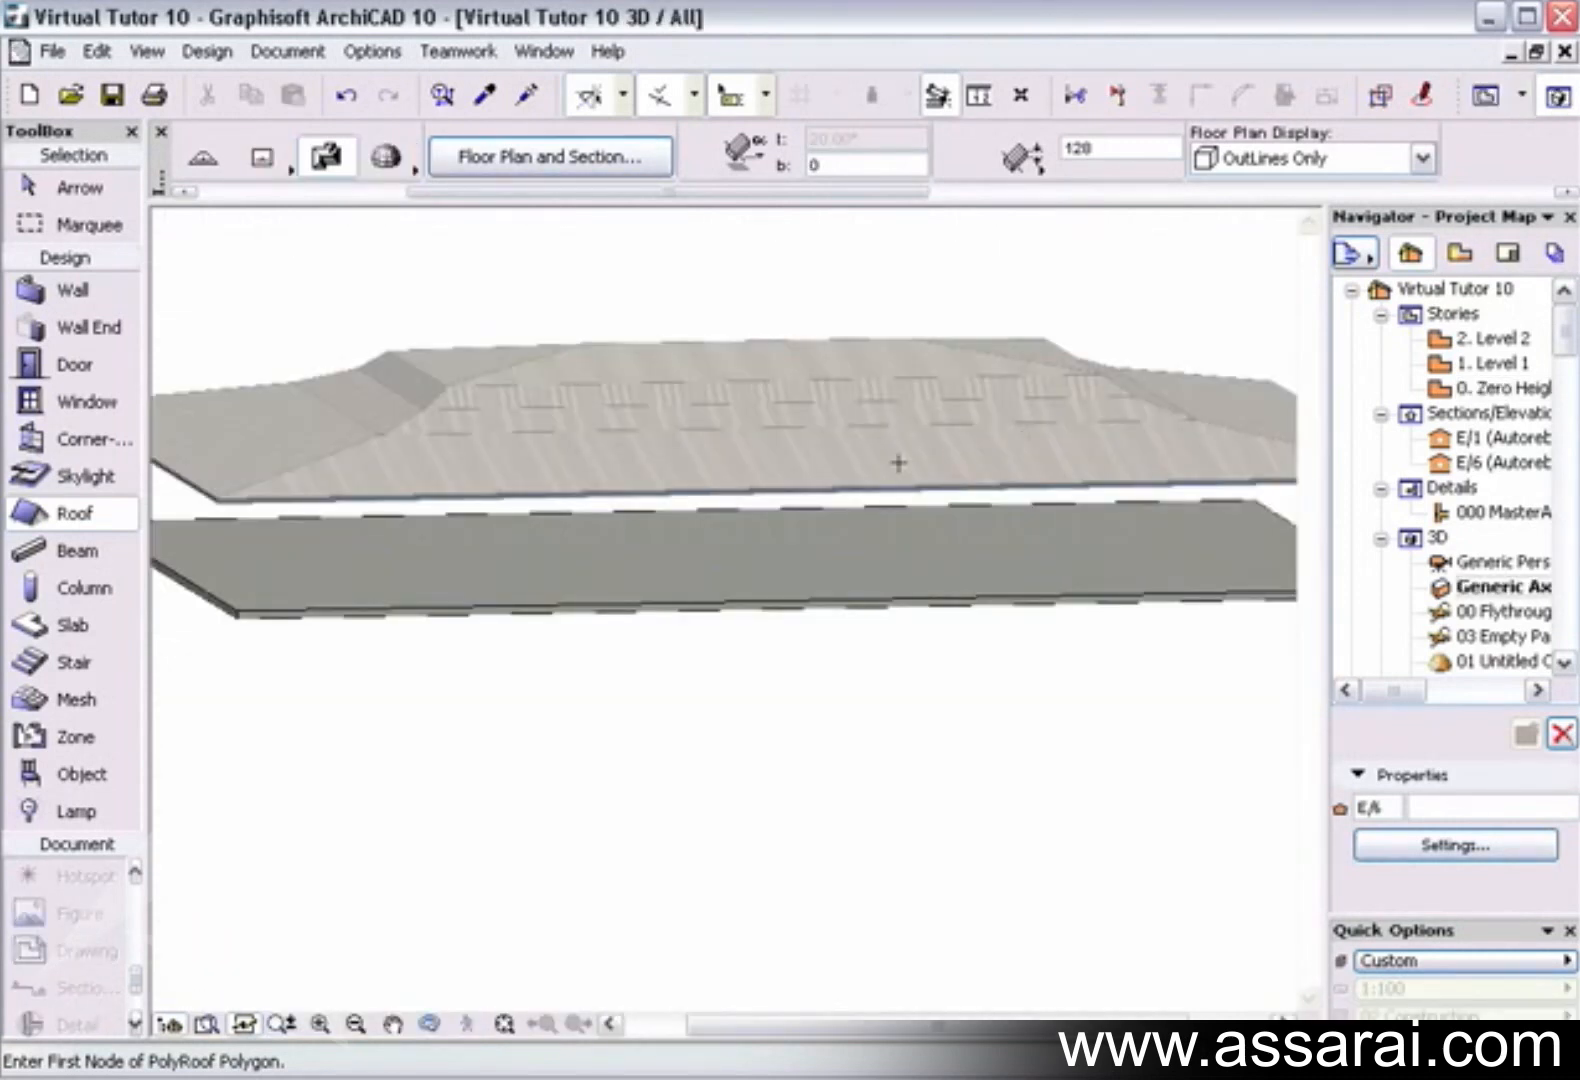
mouse_move(897, 462)
middle_mouse_down("shift")
mouse_move(862, 462)
mouse_move(846, 442)
mouse_move(800, 452)
mouse_move(799, 470)
mouse_move(913, 447)
middle_mouse_up("shift")
double_click(1442, 467)
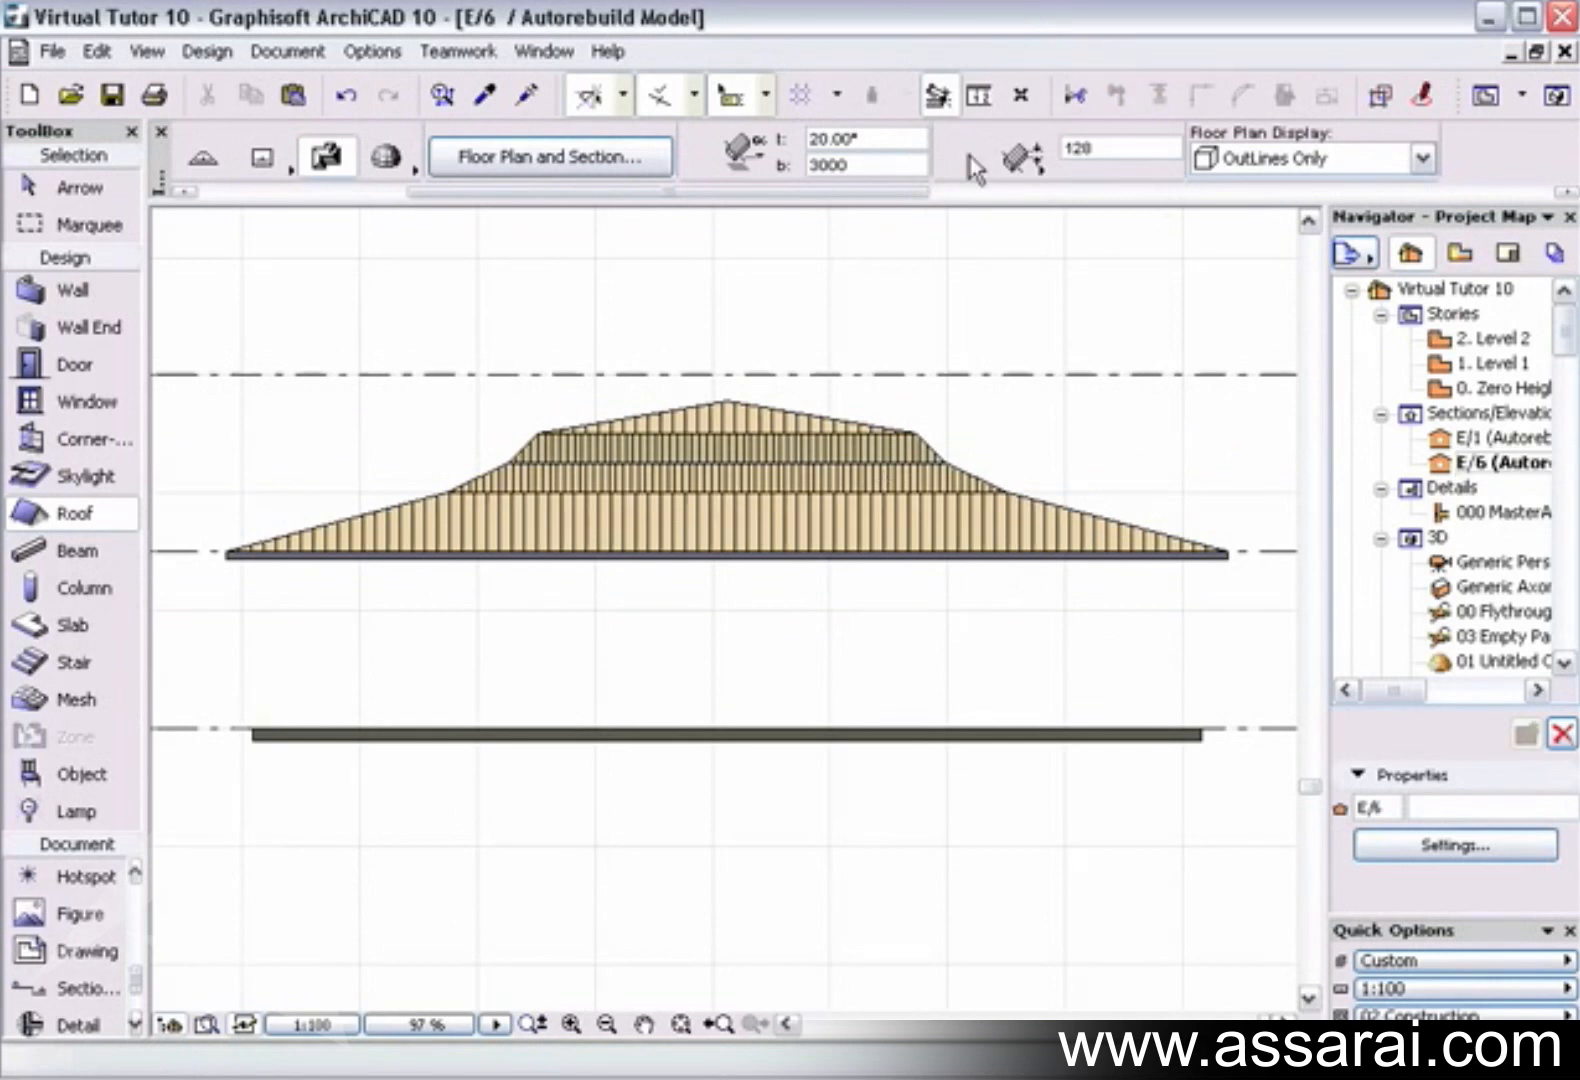
left_click(1564, 52)
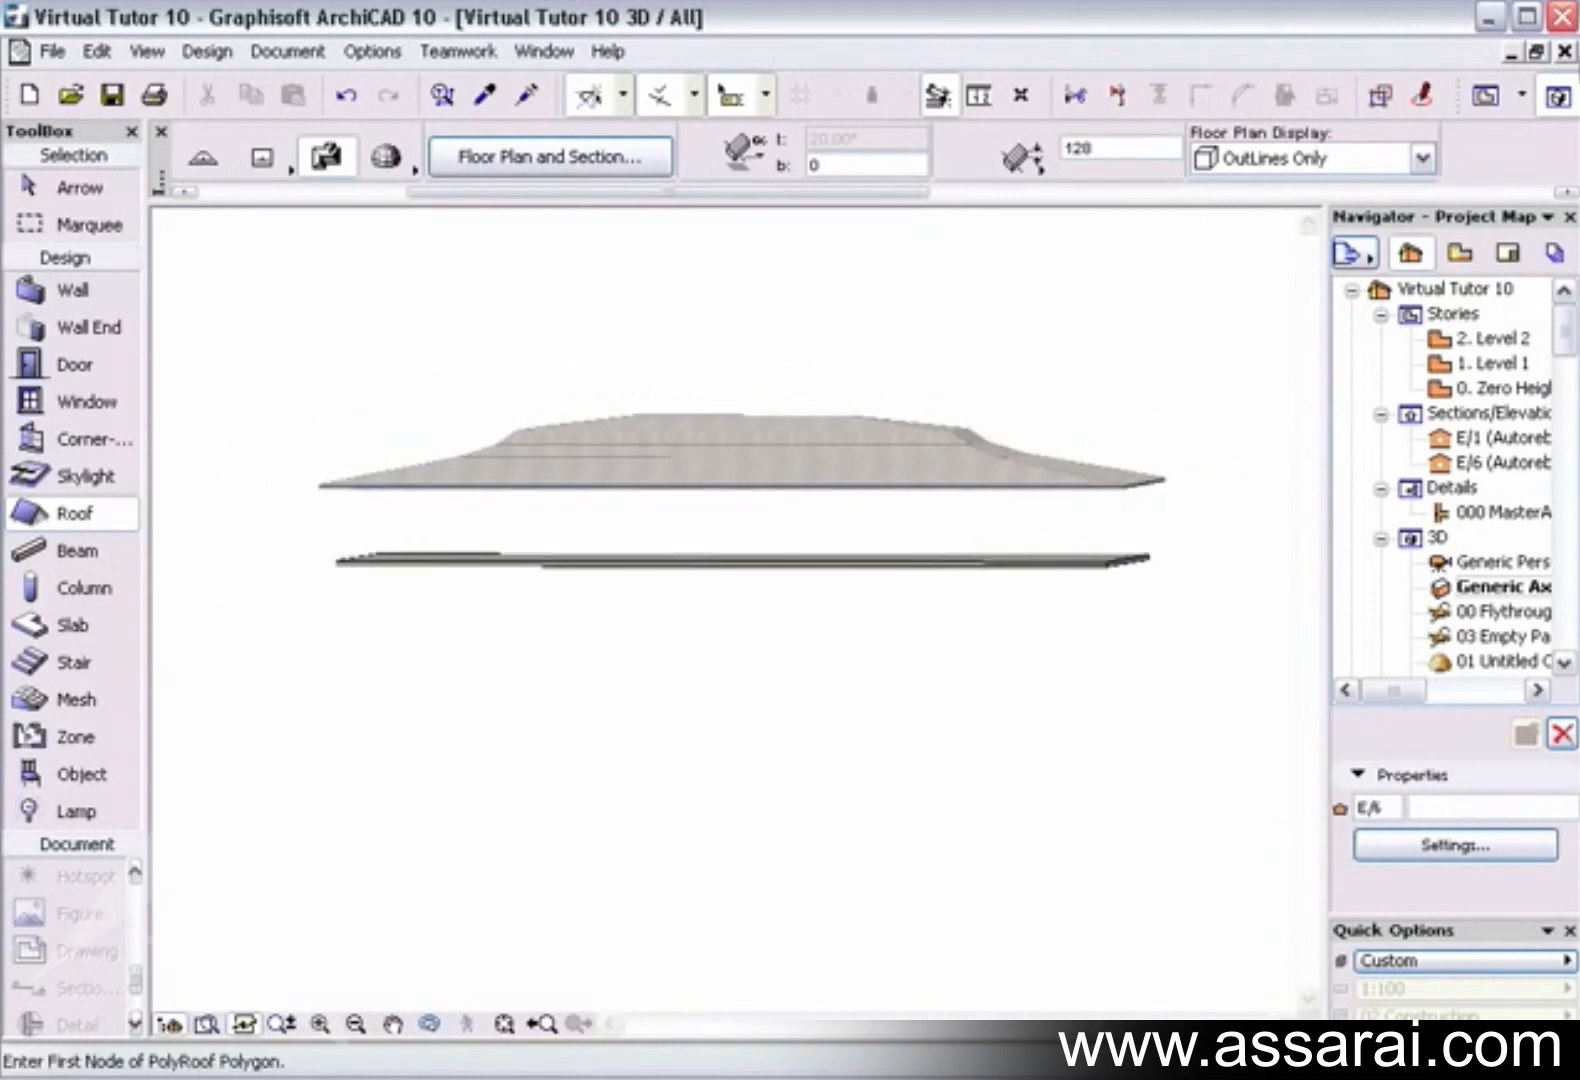
left_click(1564, 52)
scroll(678, 544, "down", 2)
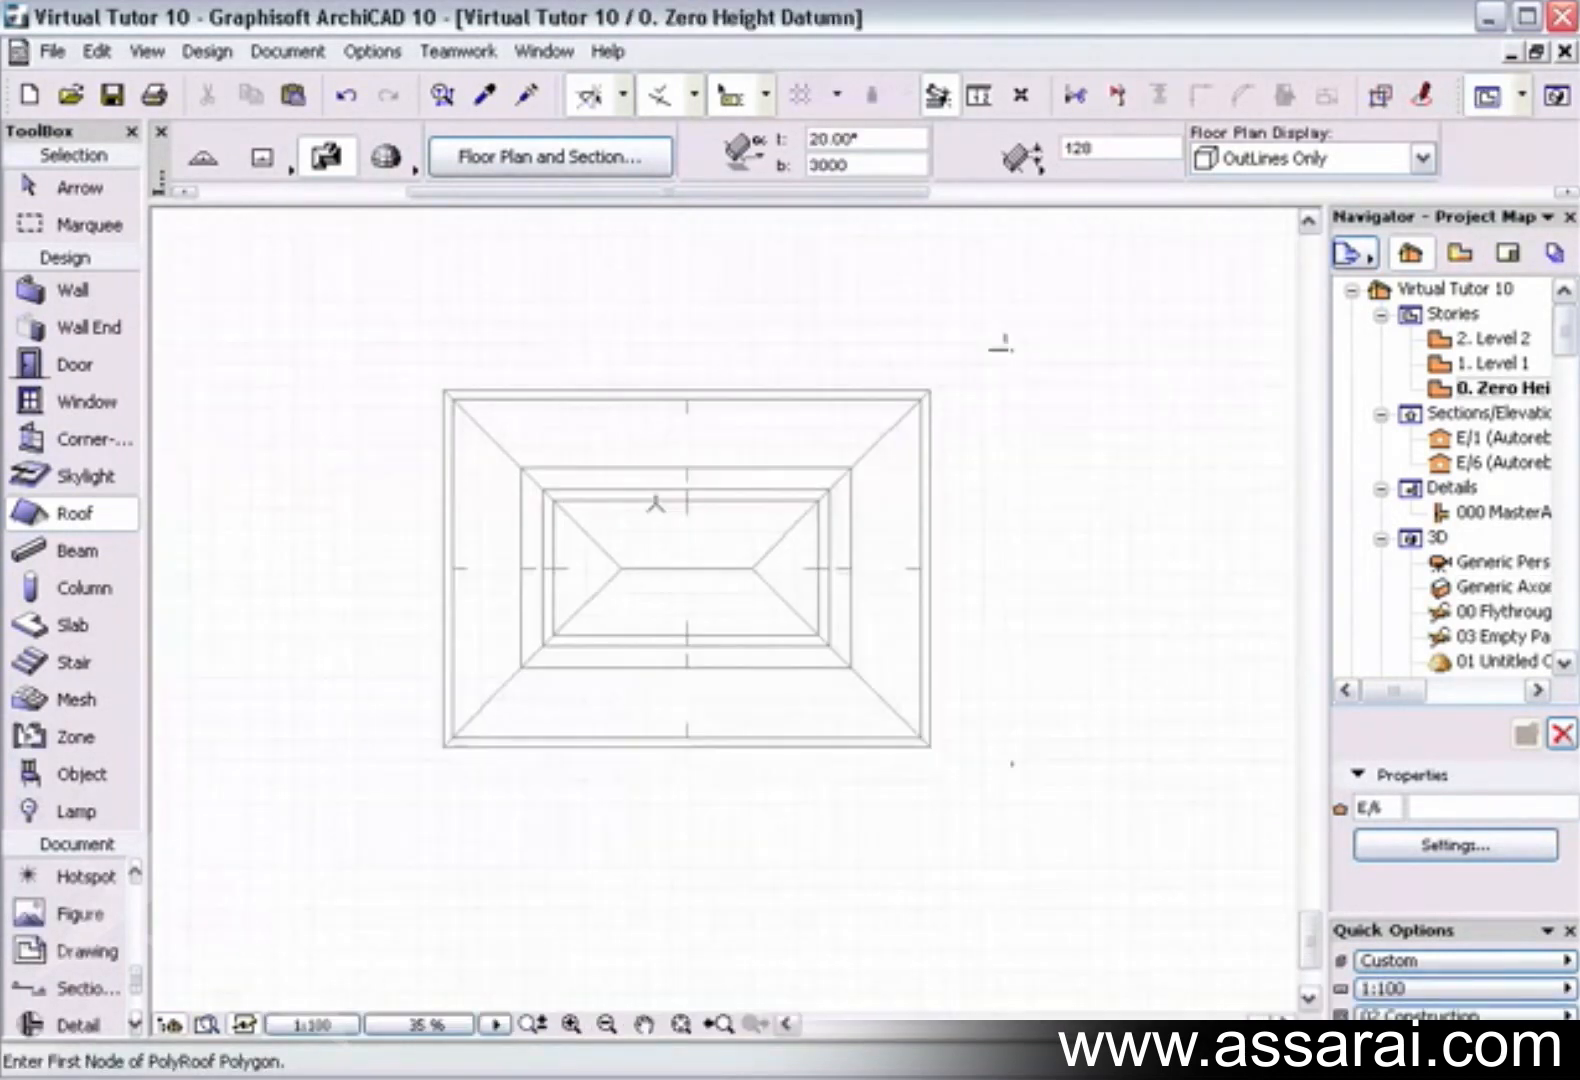
scroll(678, 544, "down", 1)
Draw a closed six-node irregular outline below the first roof and generate a four-level PolyRoof over it
middle_click_drag(691, 667, 691, 342)
left_click(497, 644)
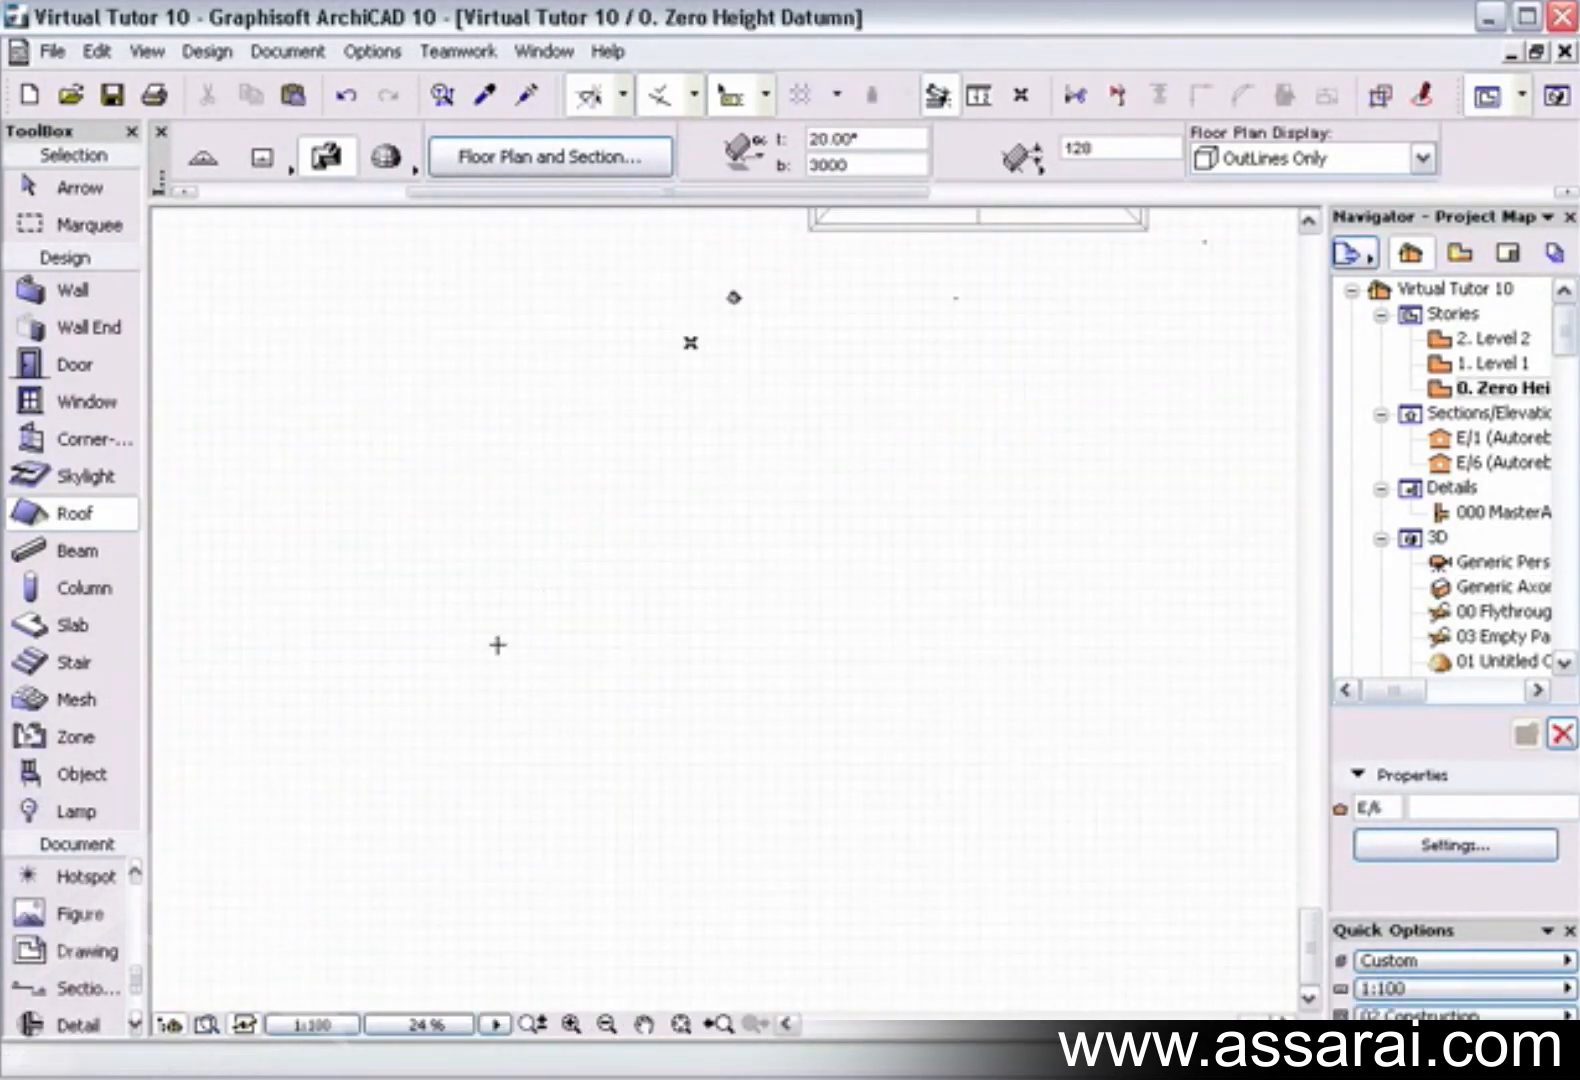
left_click(688, 487)
left_click(1012, 540)
left_click(1034, 898)
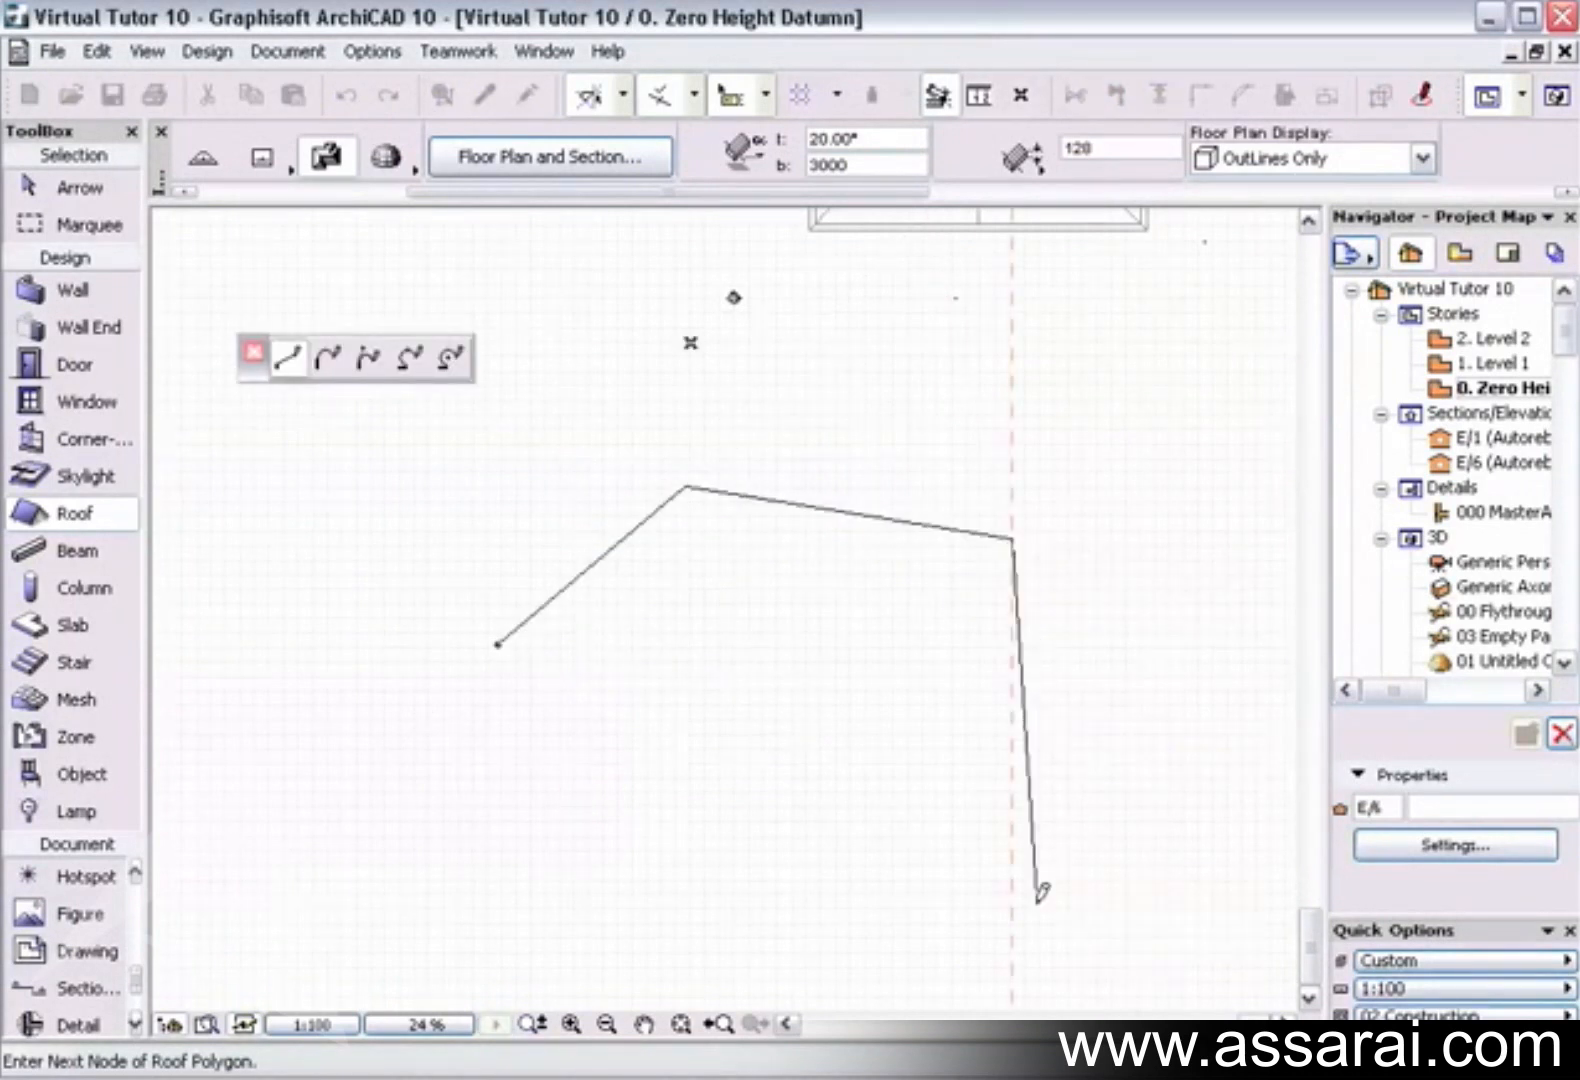
left_click(868, 842)
left_click(658, 976)
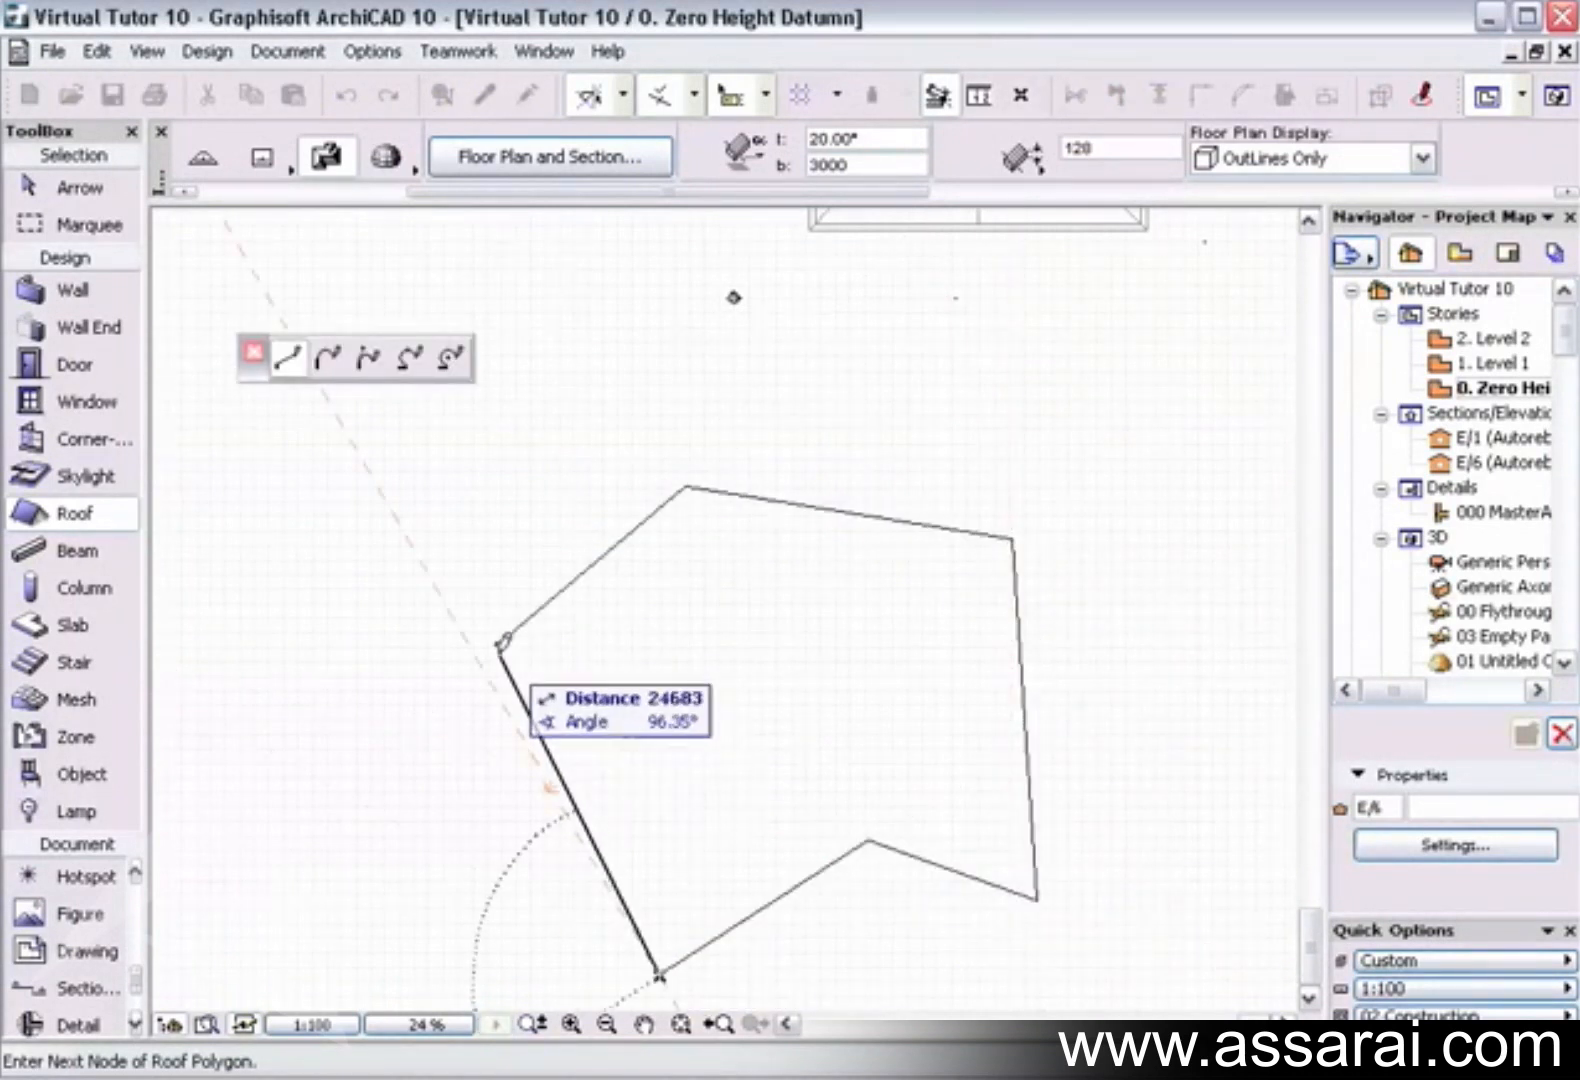
left_click(497, 644)
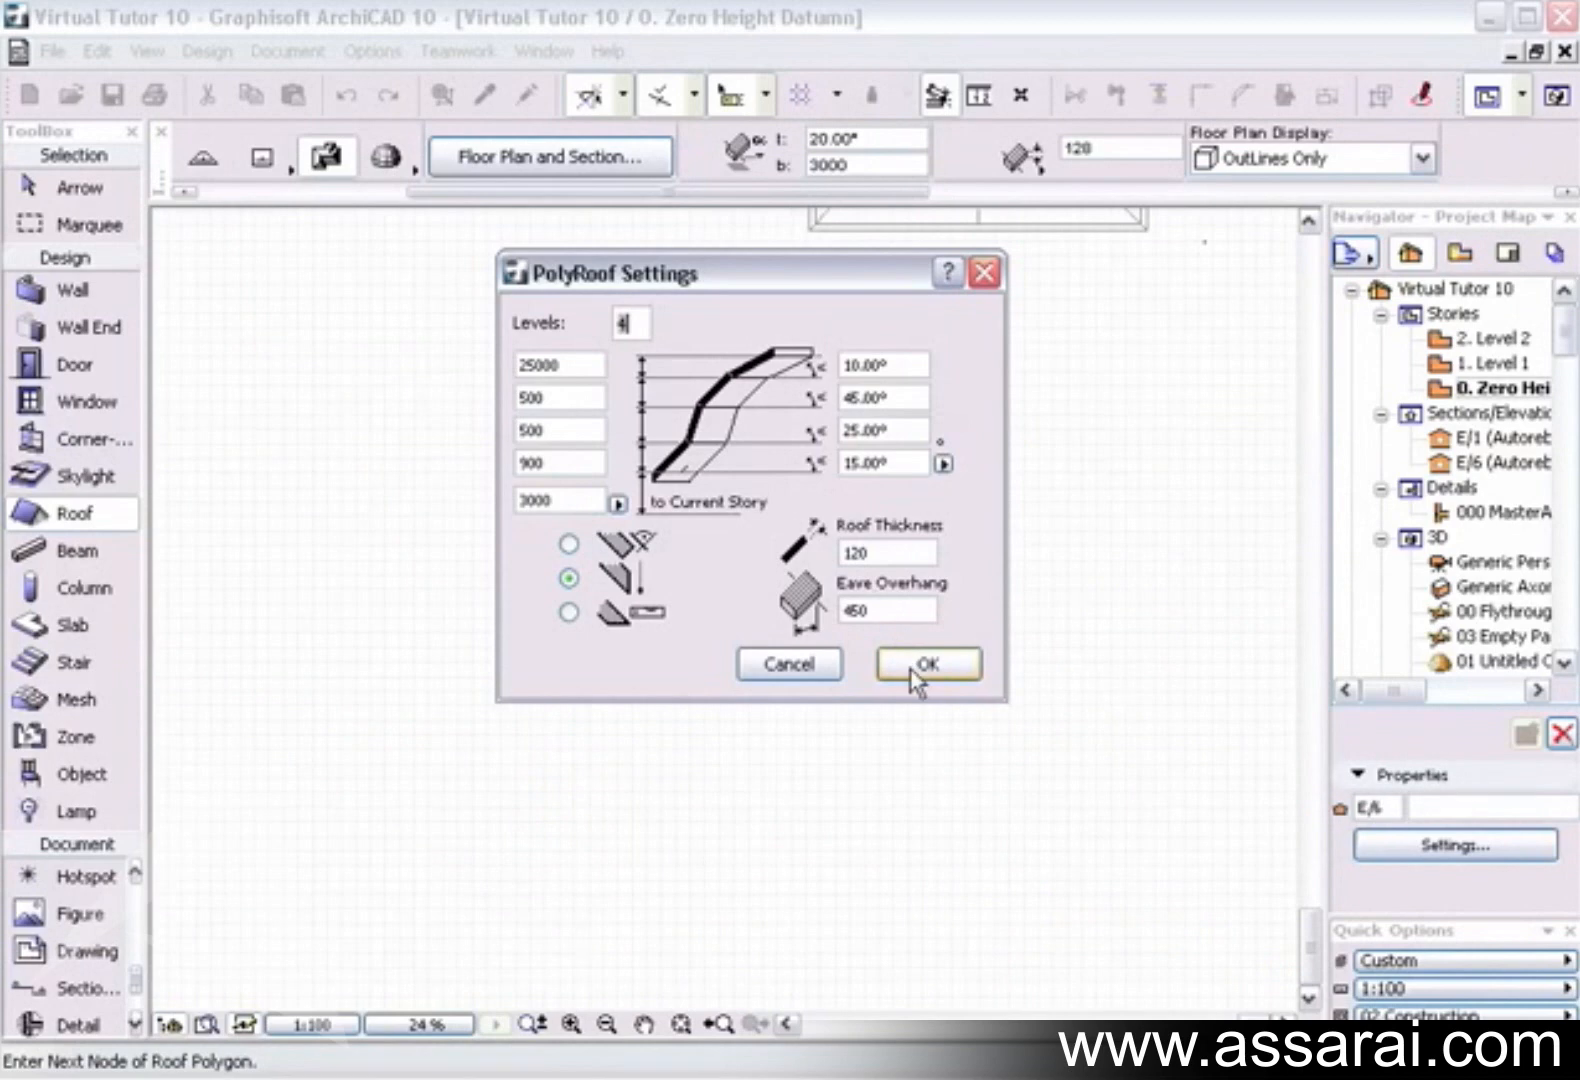
left_click(923, 664)
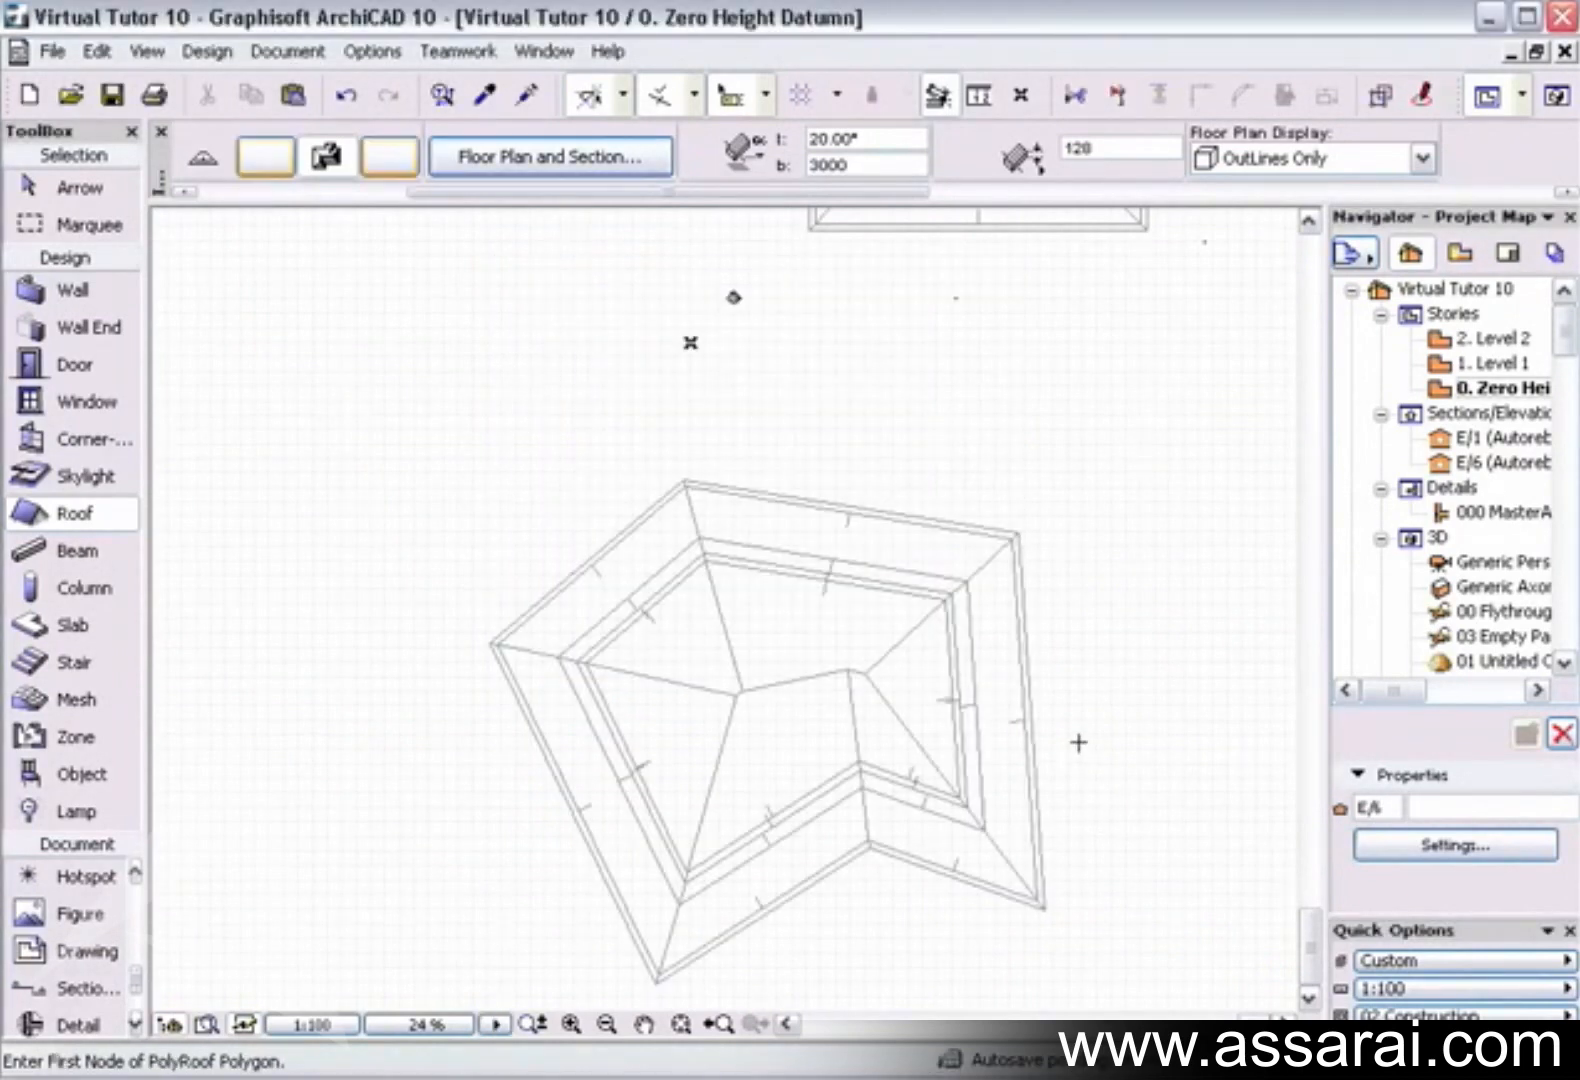
View both four-level roofs in 3D from an oblique angle
key("F3")
middle_click_drag(791, 463, 605, 476, "shift")
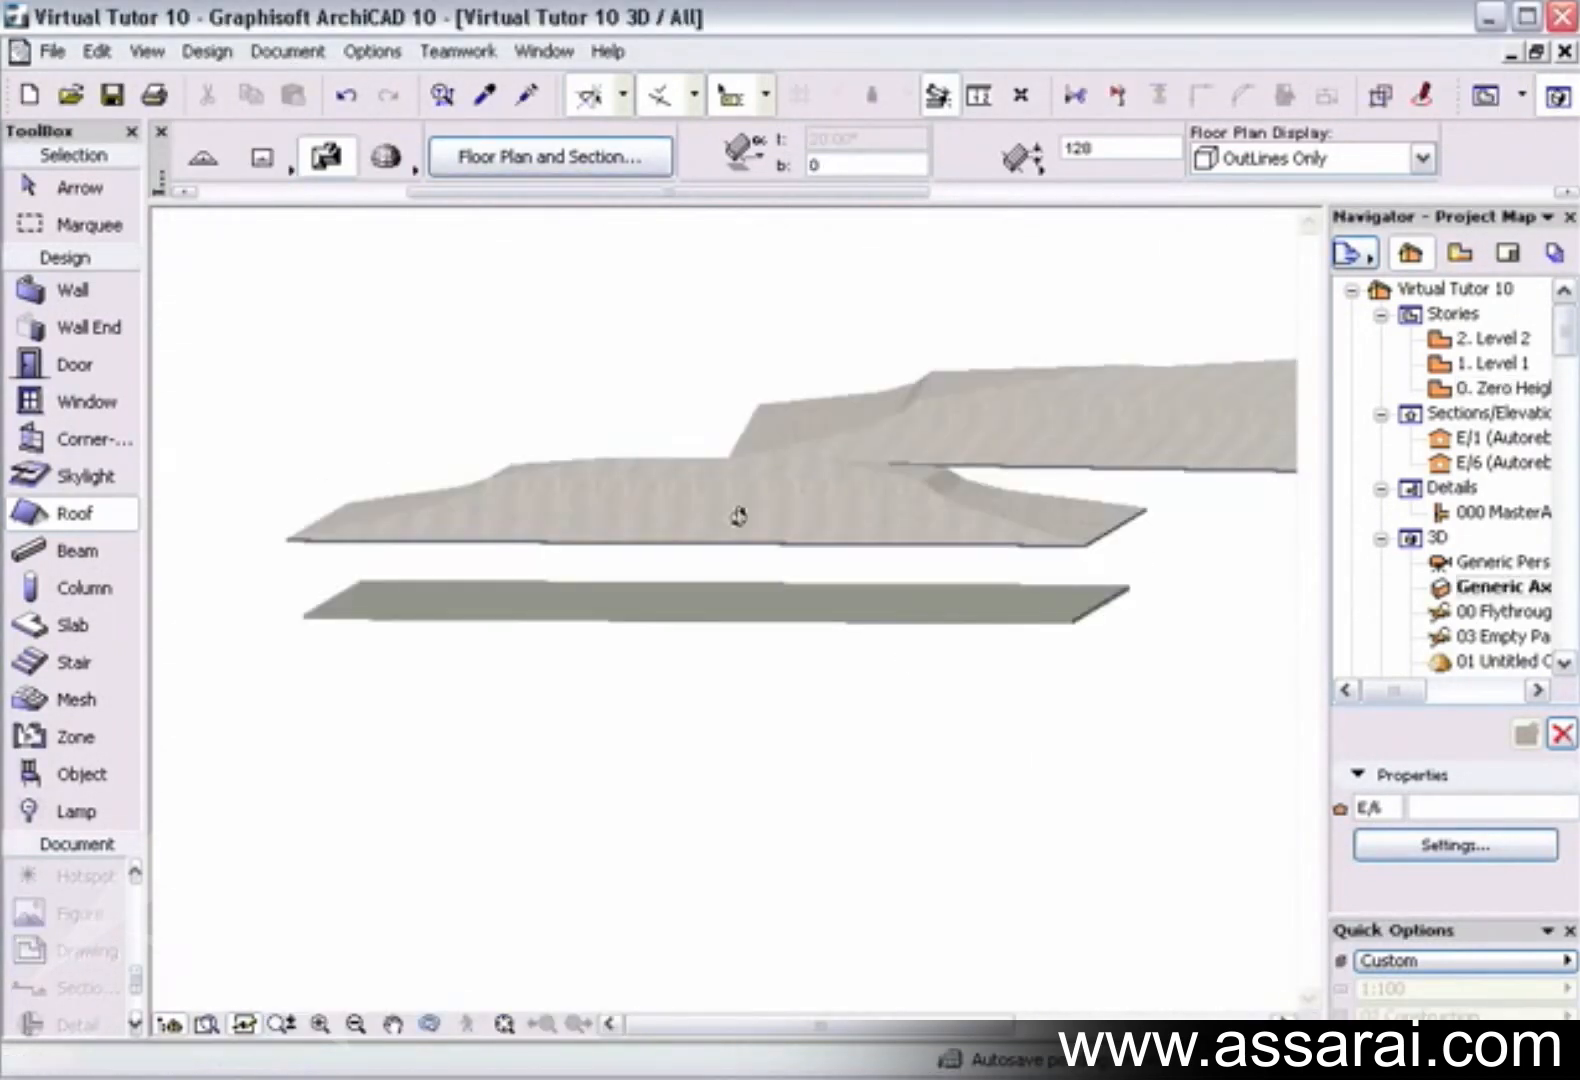
middle_click_drag(1162, 475, 870, 513)
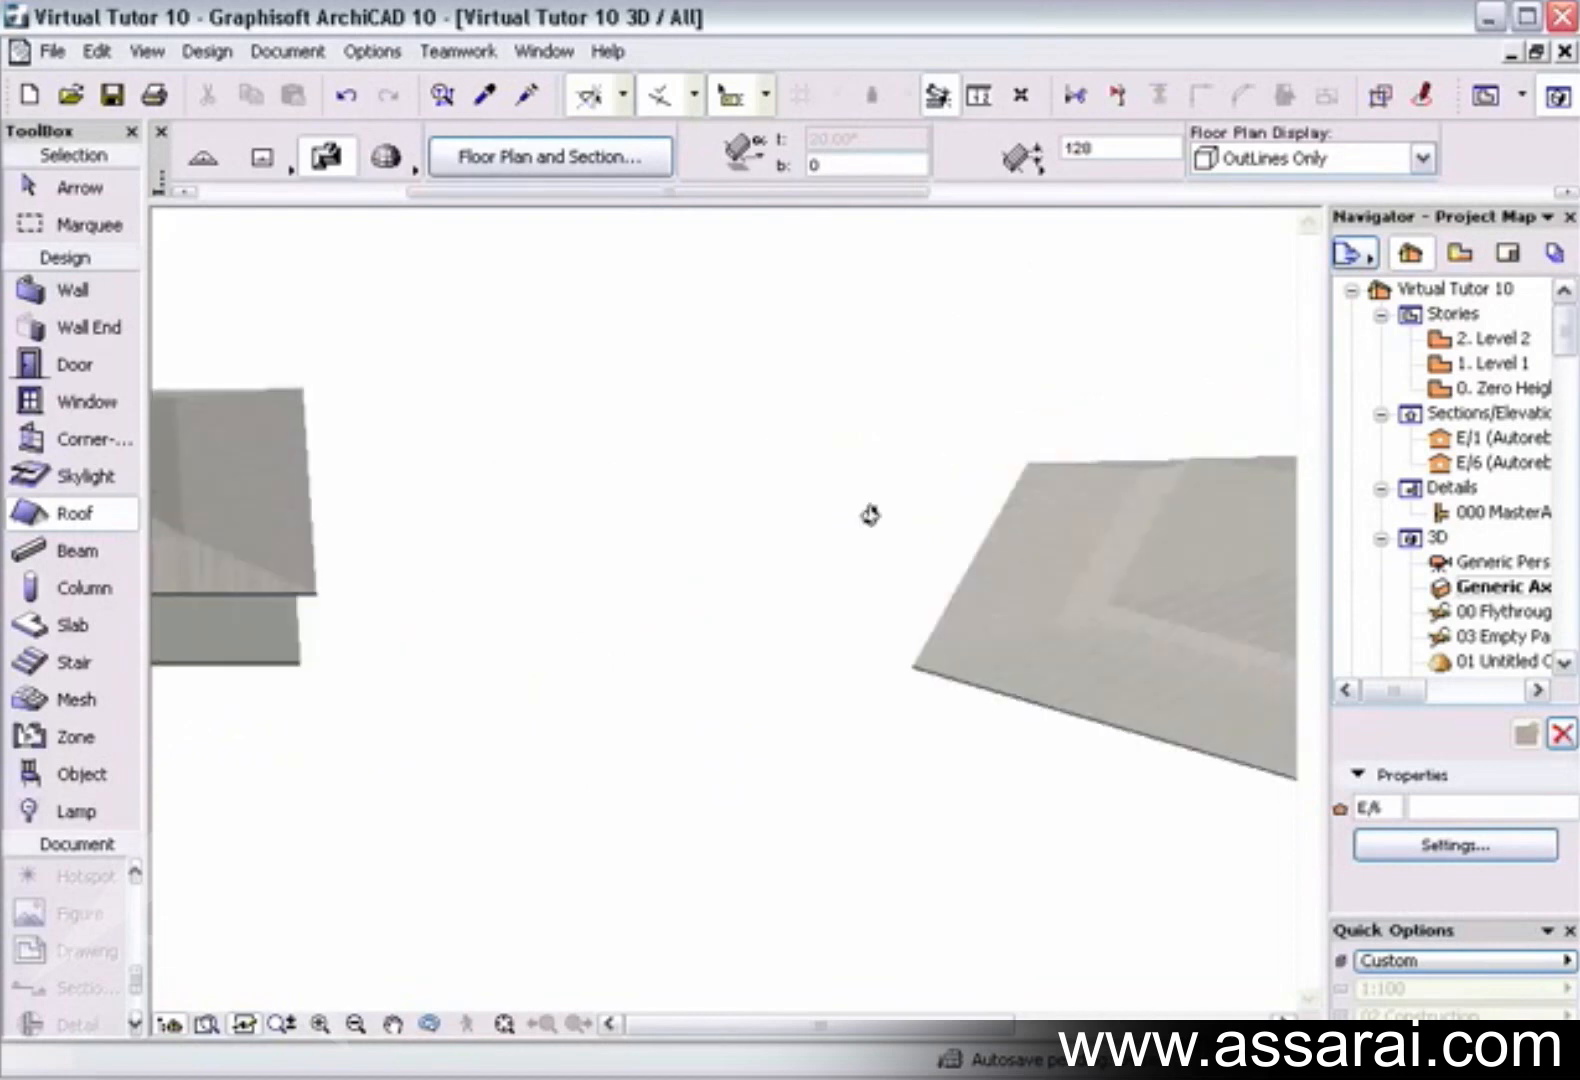